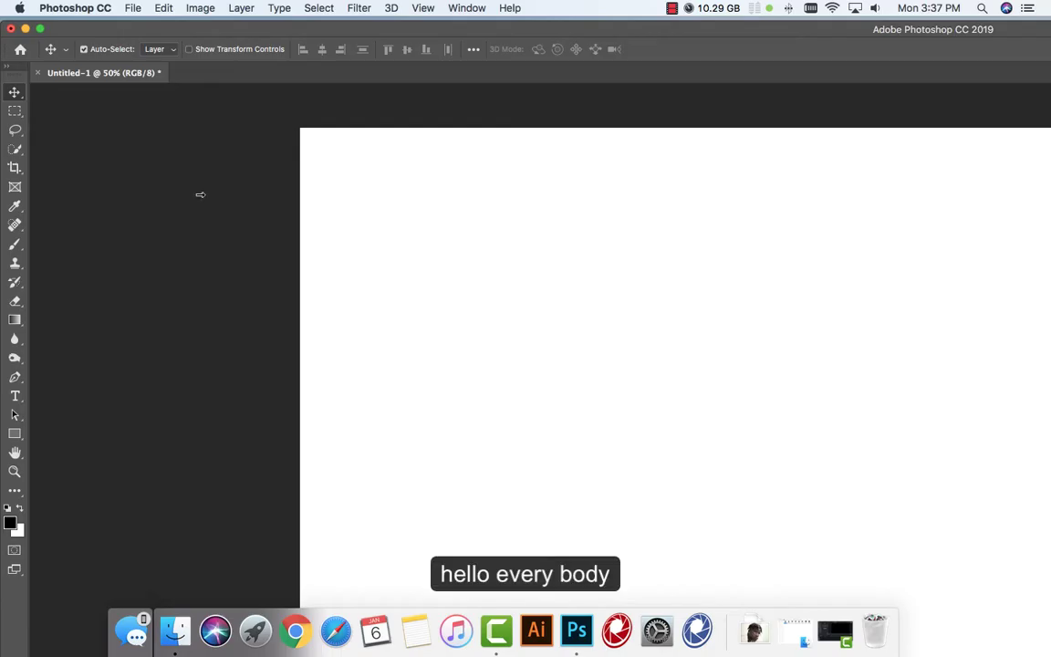
Step: Place the linked photo animal-green-reptile-female-62289.jpg from Desktop > Gregy Ani as a new layer
left_click(41, 27)
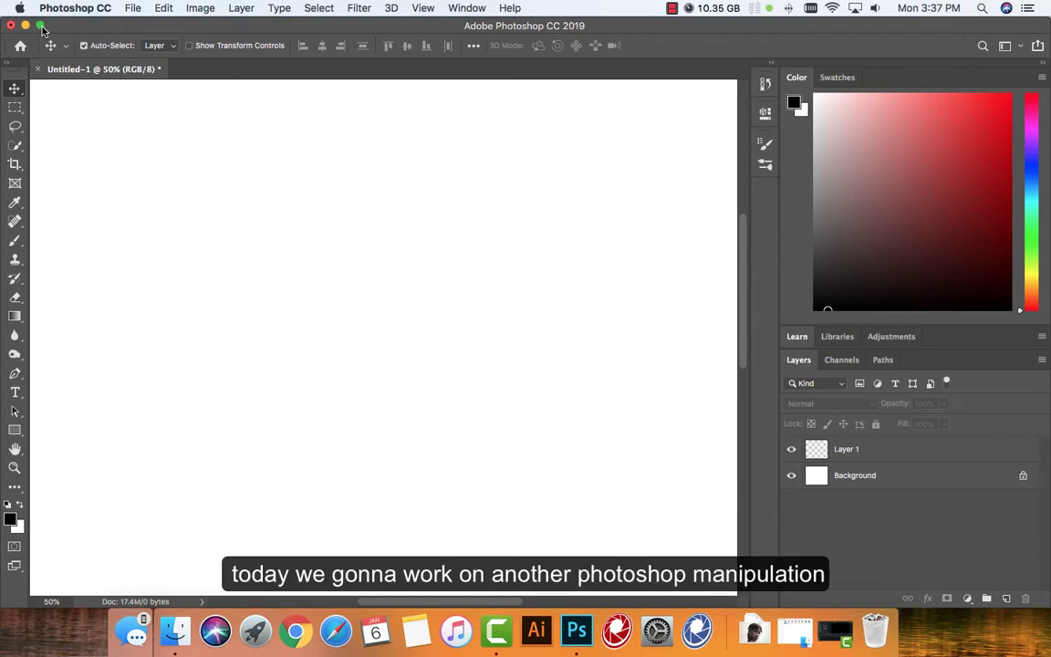
left_click(132, 8)
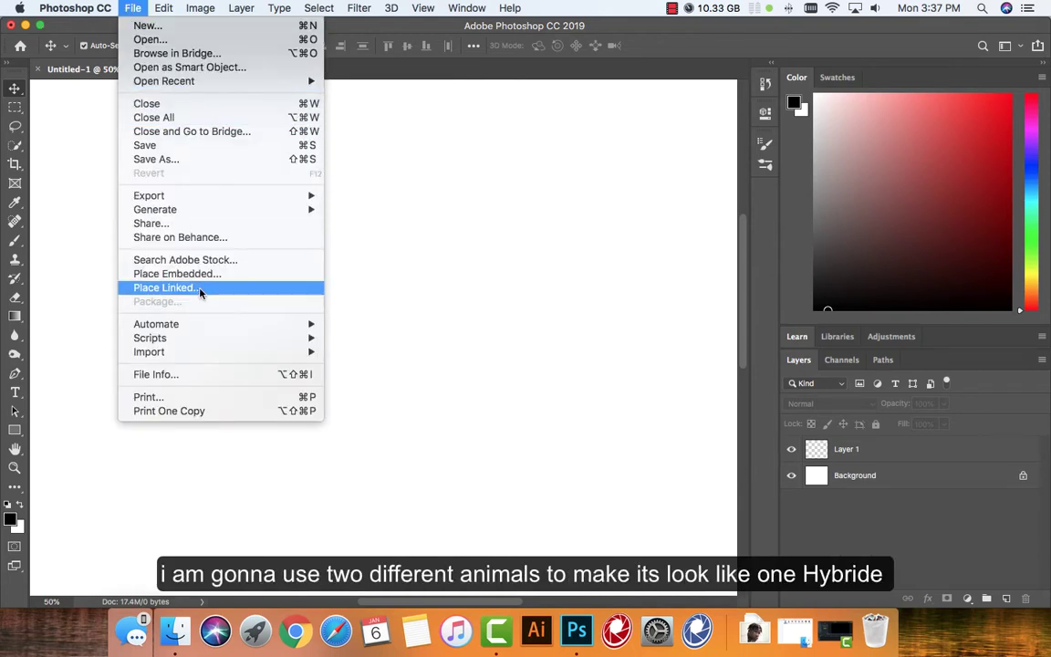
left_click(165, 287)
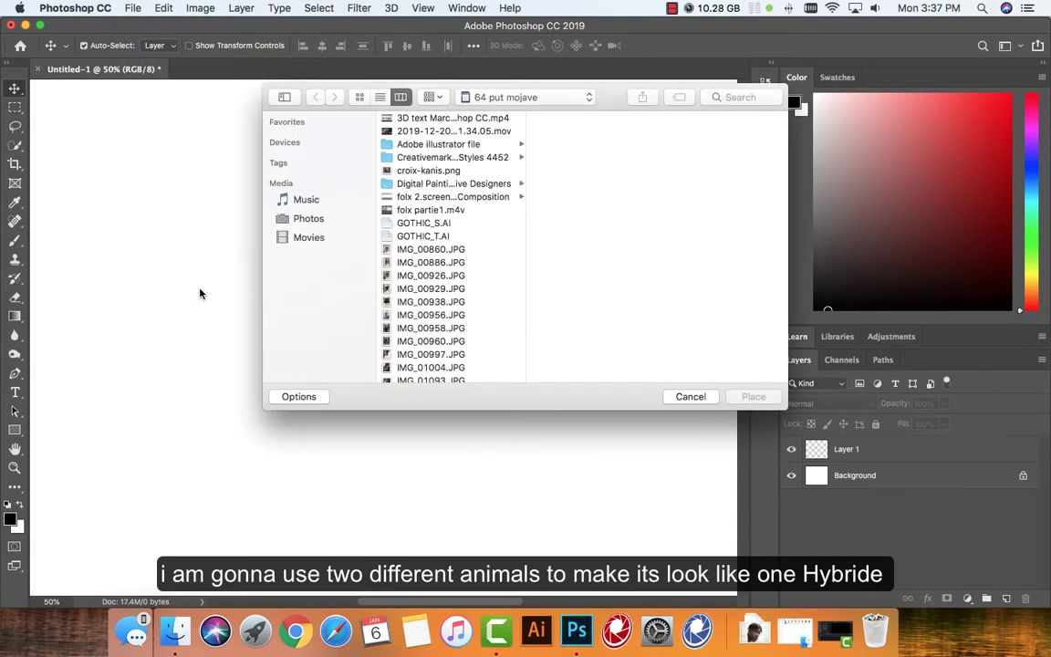
left_click(358, 122)
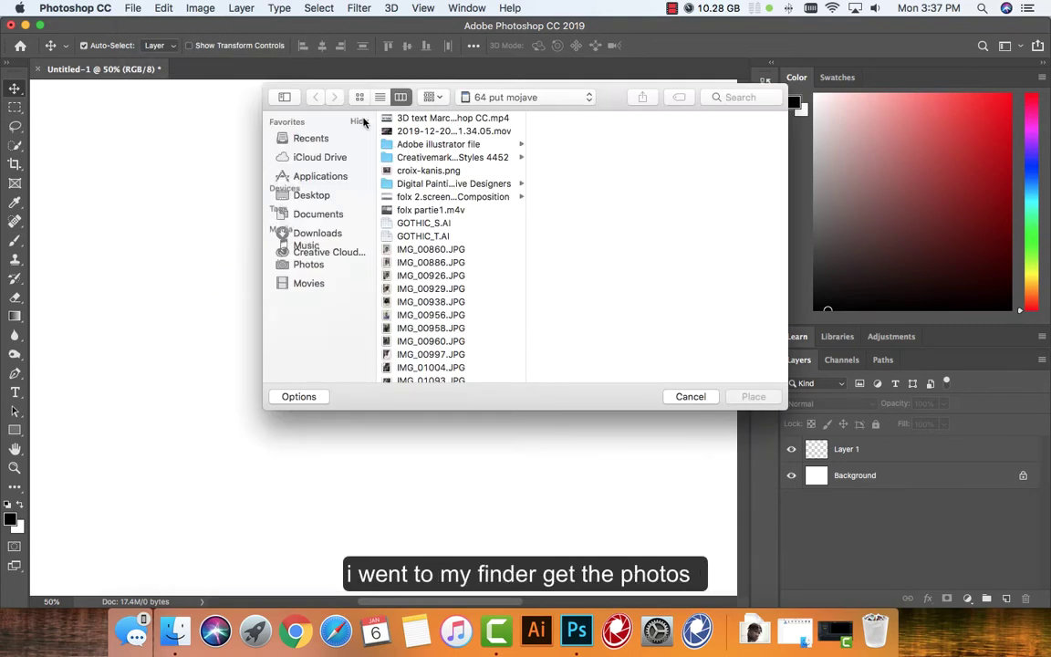
left_click(290, 193)
left_click(448, 133)
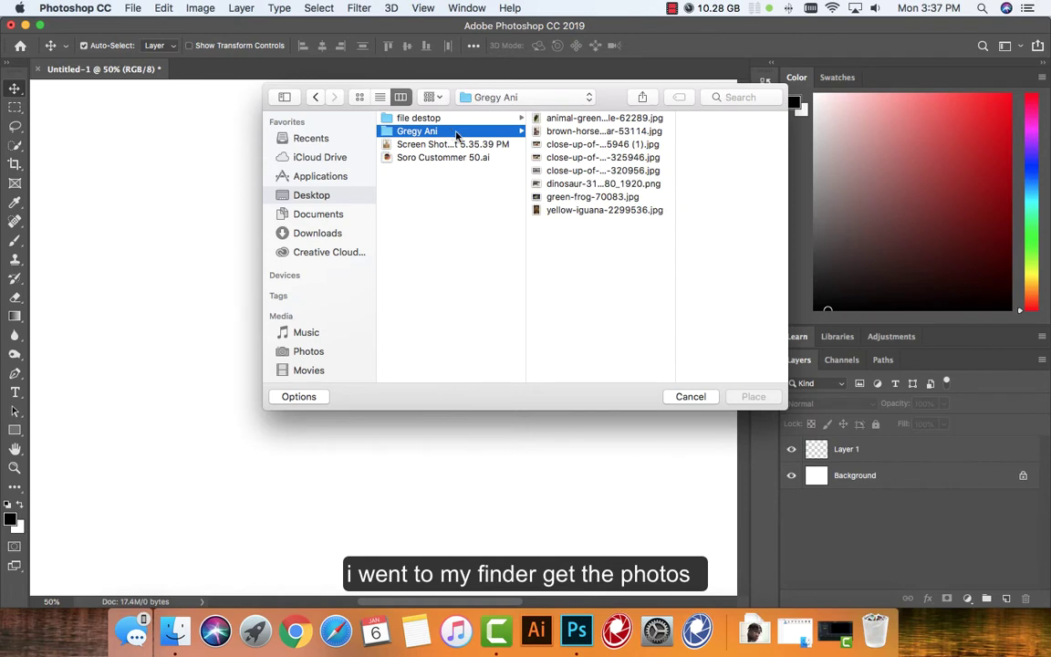
left_click(358, 97)
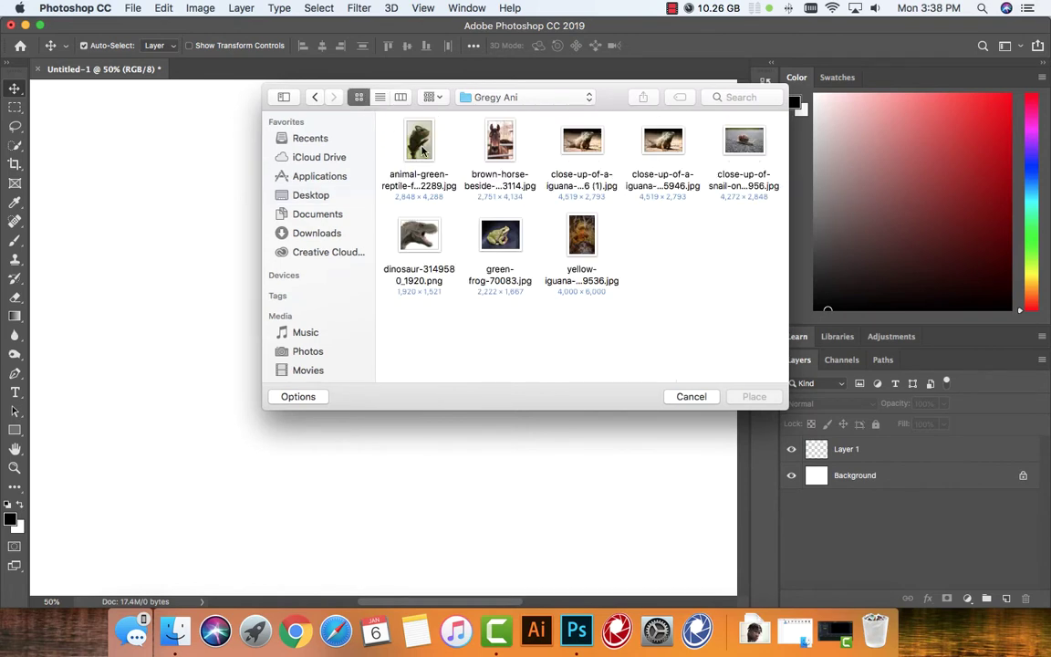
left_click(421, 146)
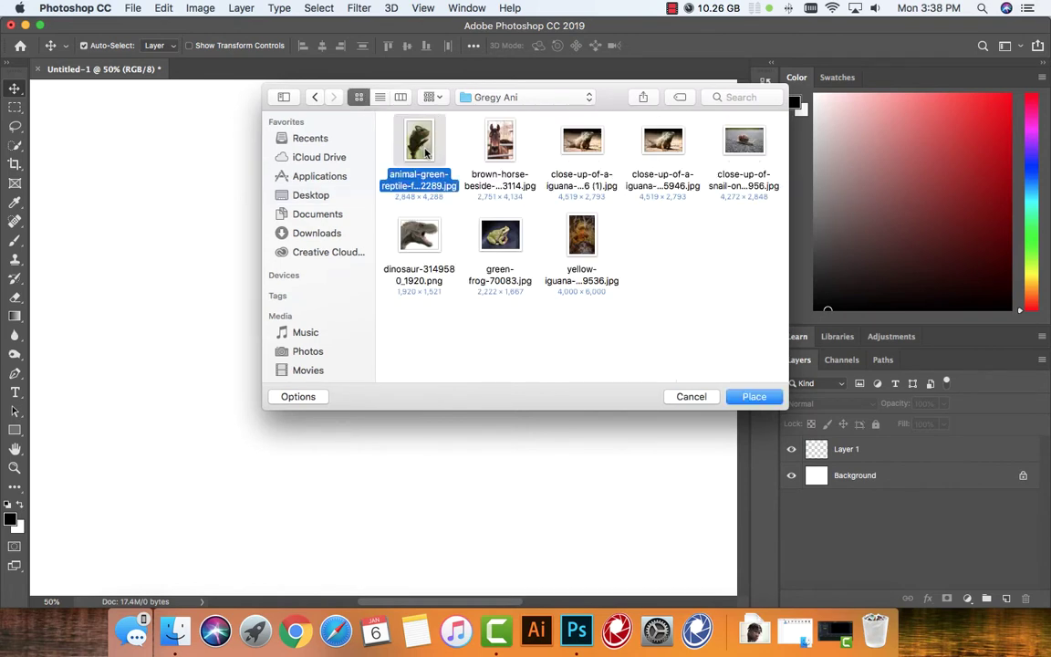
left_click(774, 397)
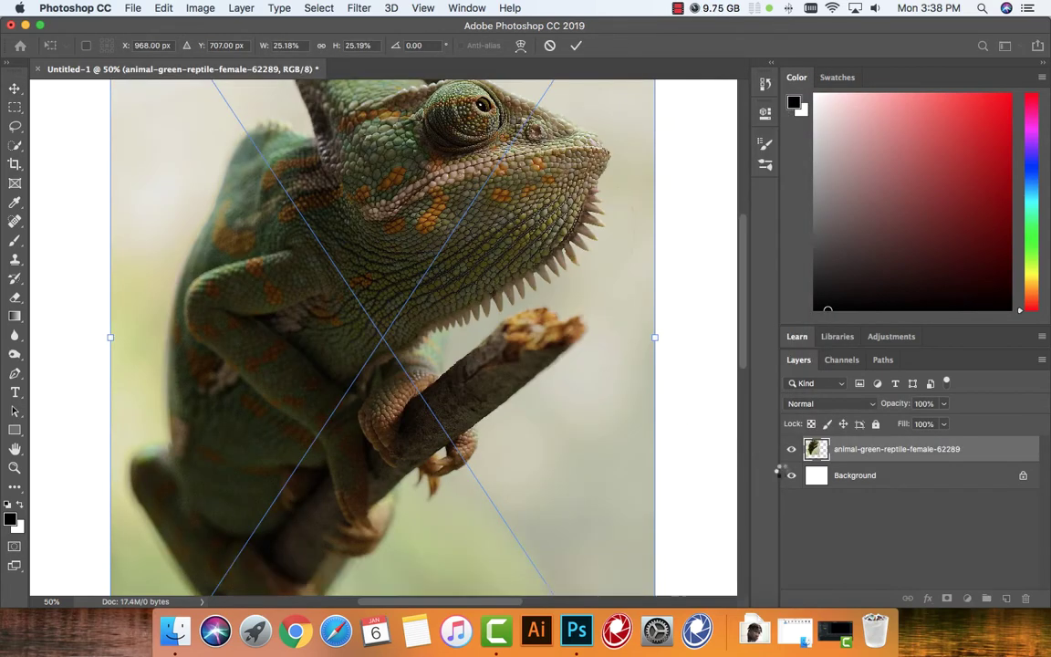
key("Return")
Step: Add a new empty layer, then make the chameleon photo layer active
left_click(1007, 600)
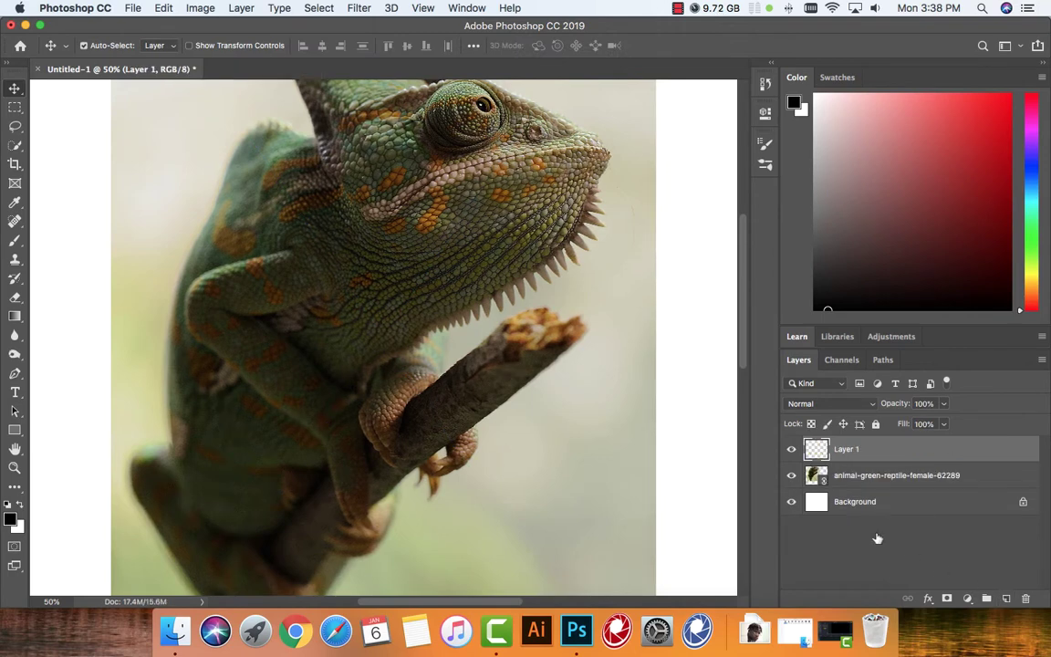
scroll(703, 452, "up", 3)
left_click(548, 395)
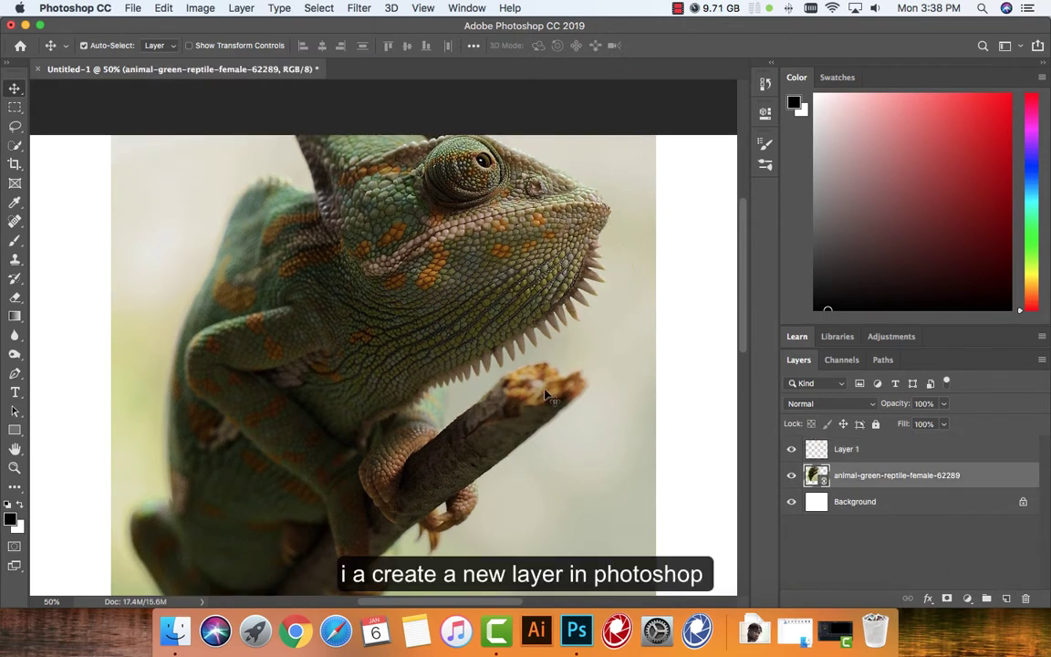
Step: Free-transform the chameleon photo proportionally so it fills the canvas height
key("ctrl+t")
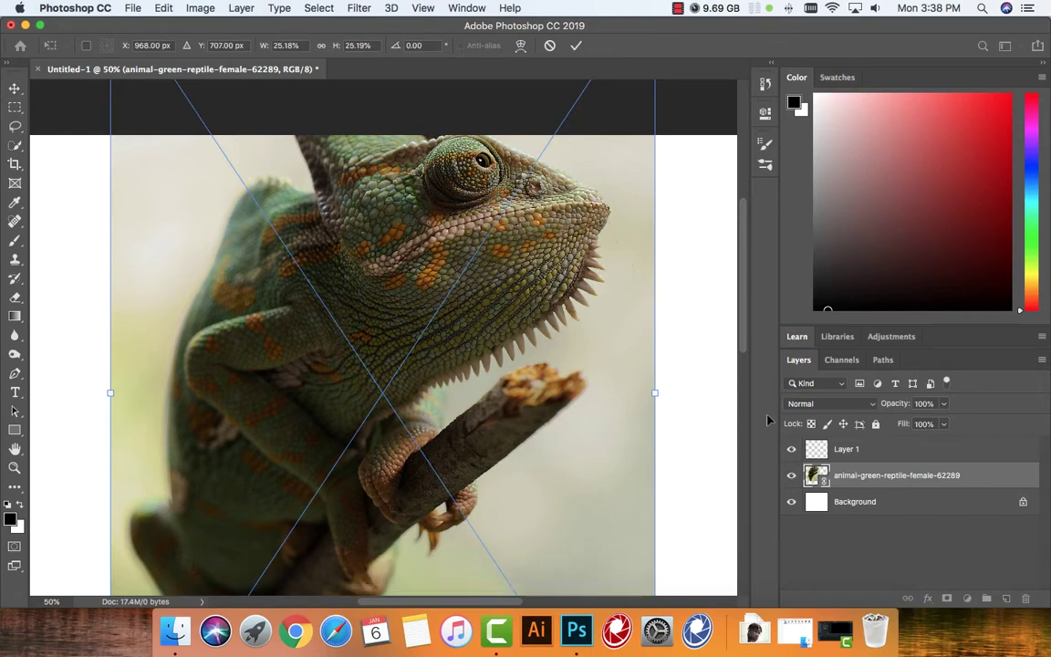
left_click_drag(562, 306, 618, 459)
mouse_move(708, 137)
left_mouse_down()
mouse_move(593, 165)
mouse_move(608, 360)
mouse_move(545, 359)
mouse_move(536, 370)
left_mouse_up()
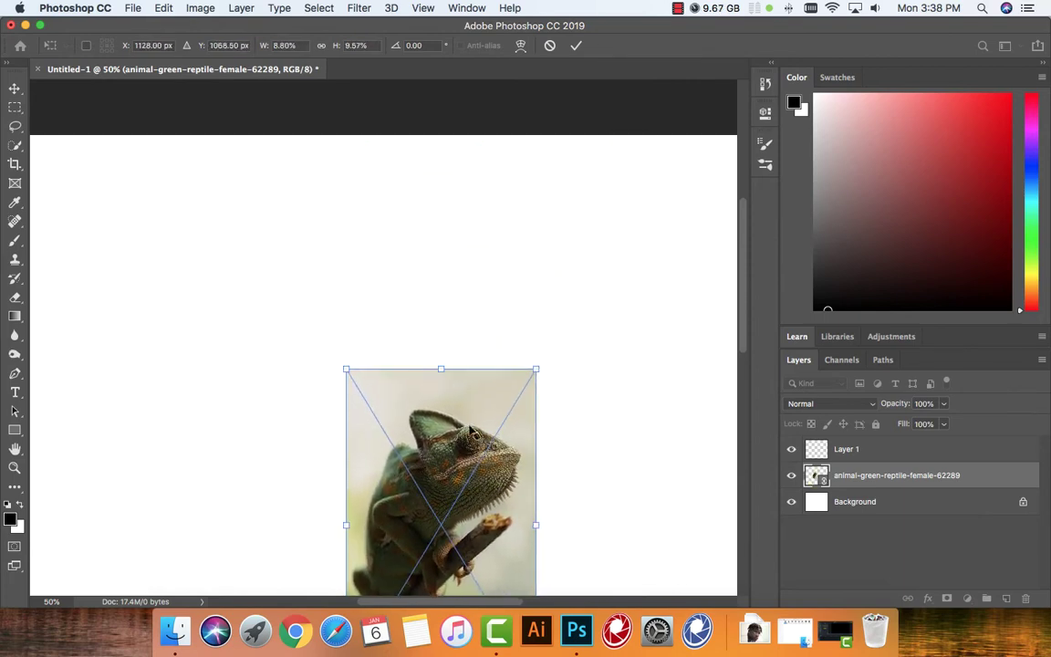
left_click_drag(439, 454, 217, 356)
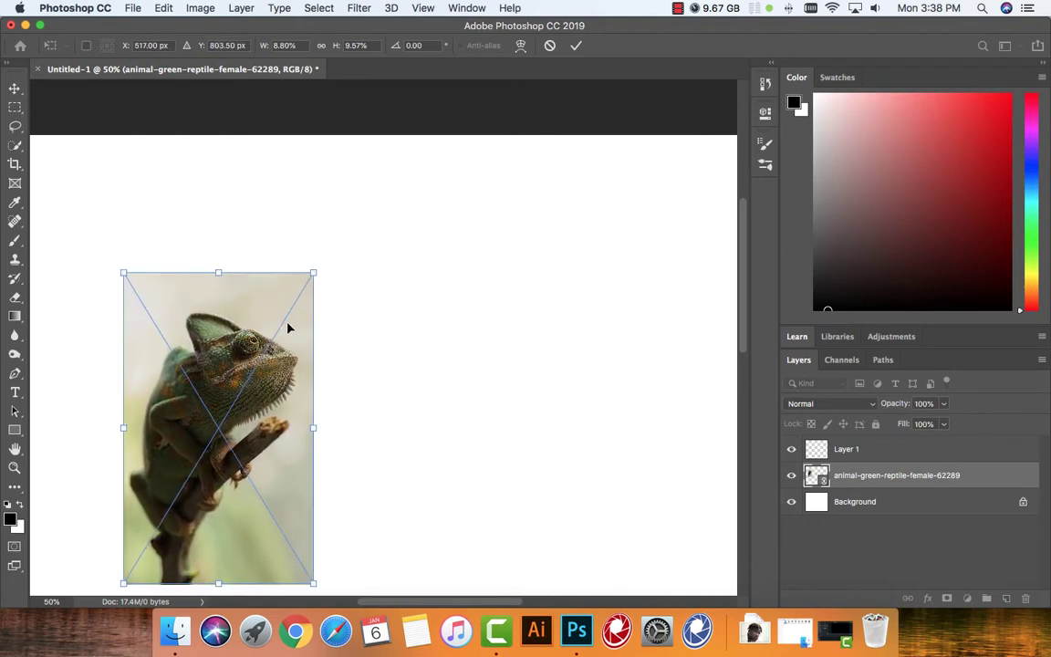
key("super+0")
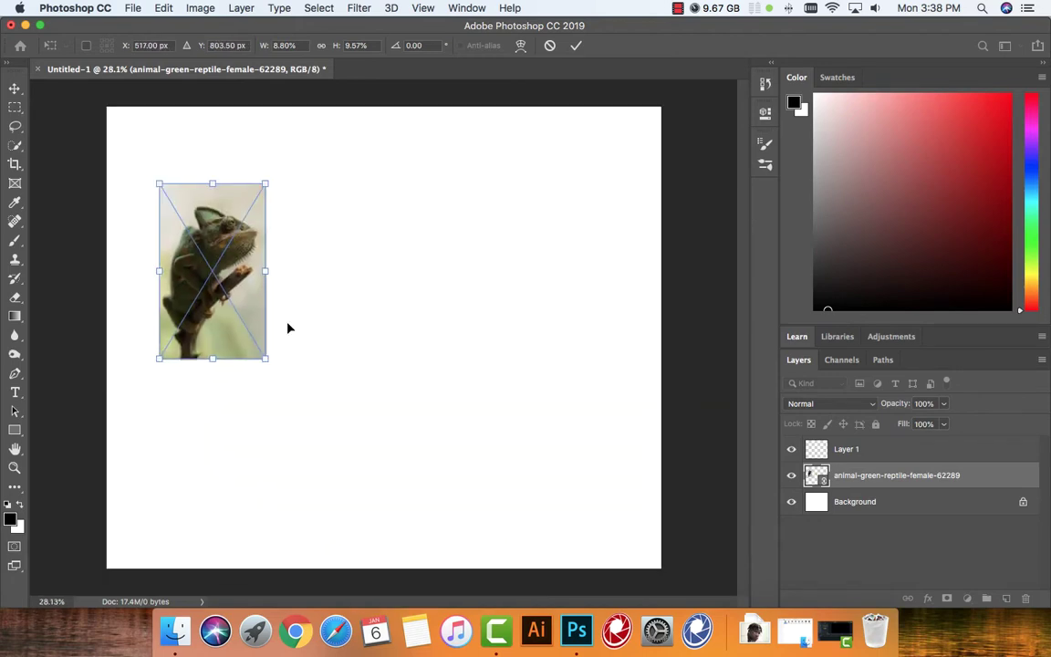
mouse_move(267, 358)
left_mouse_down()
mouse_move(405, 549)
mouse_move(373, 362)
left_mouse_up()
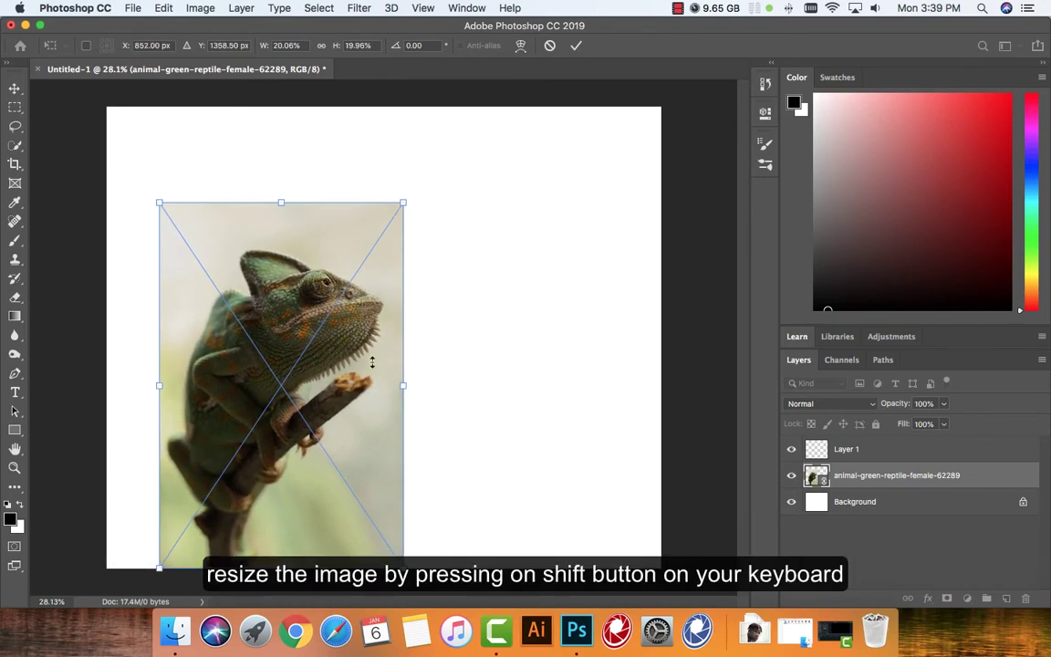
mouse_move(405, 202)
left_mouse_down()
mouse_move(472, 115)
mouse_move(493, 105)
left_mouse_up()
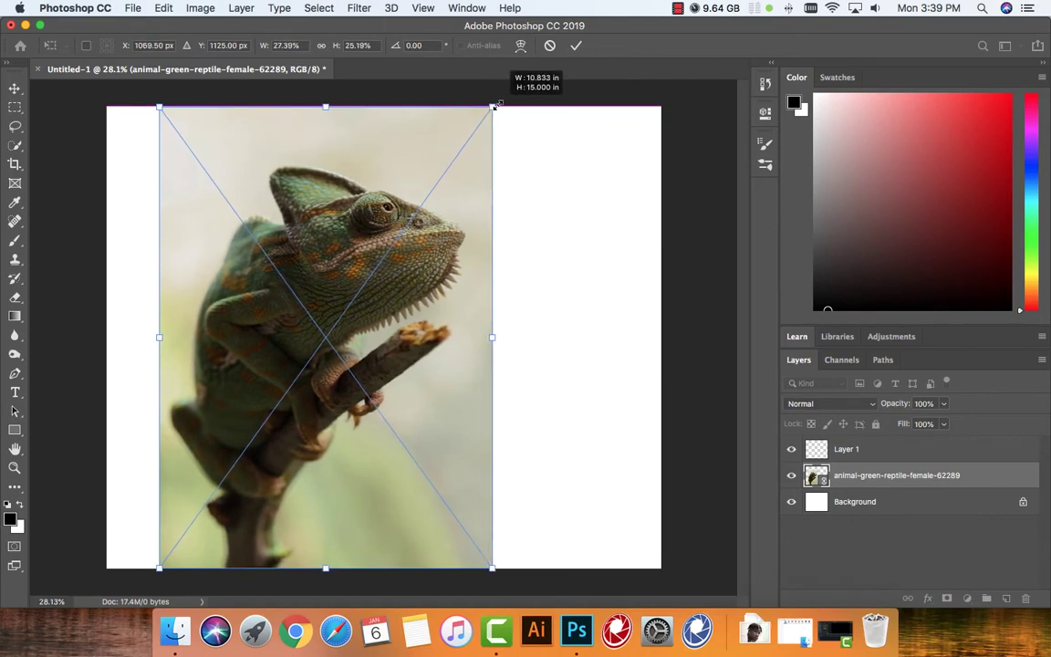
key("Return")
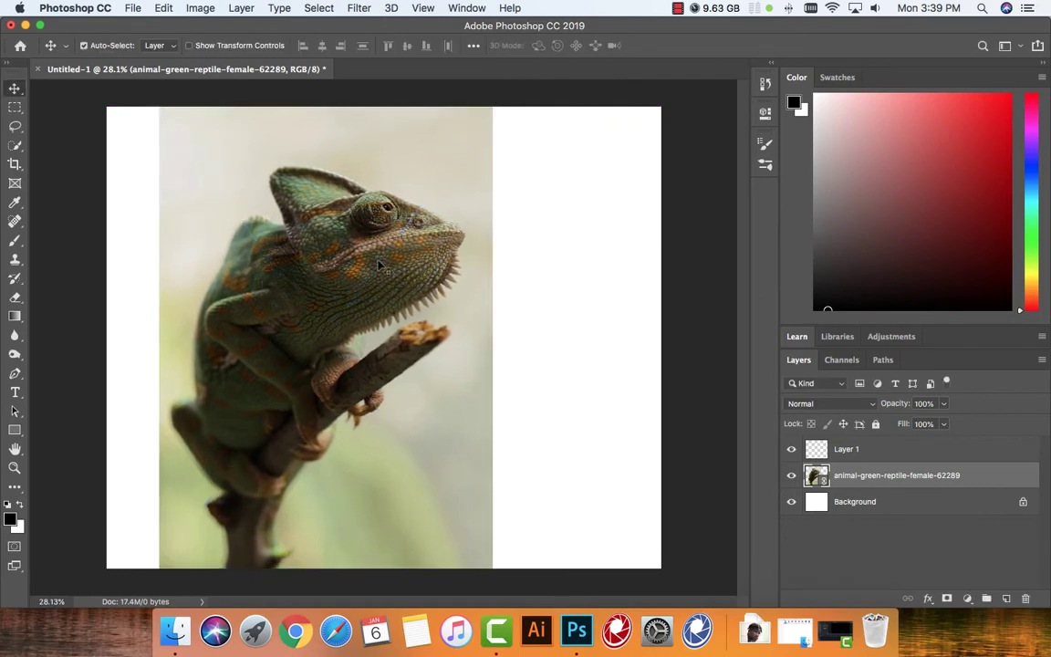
Step: Nudge the chameleon four steps right so it sits just right of centre
key("shift+Right")
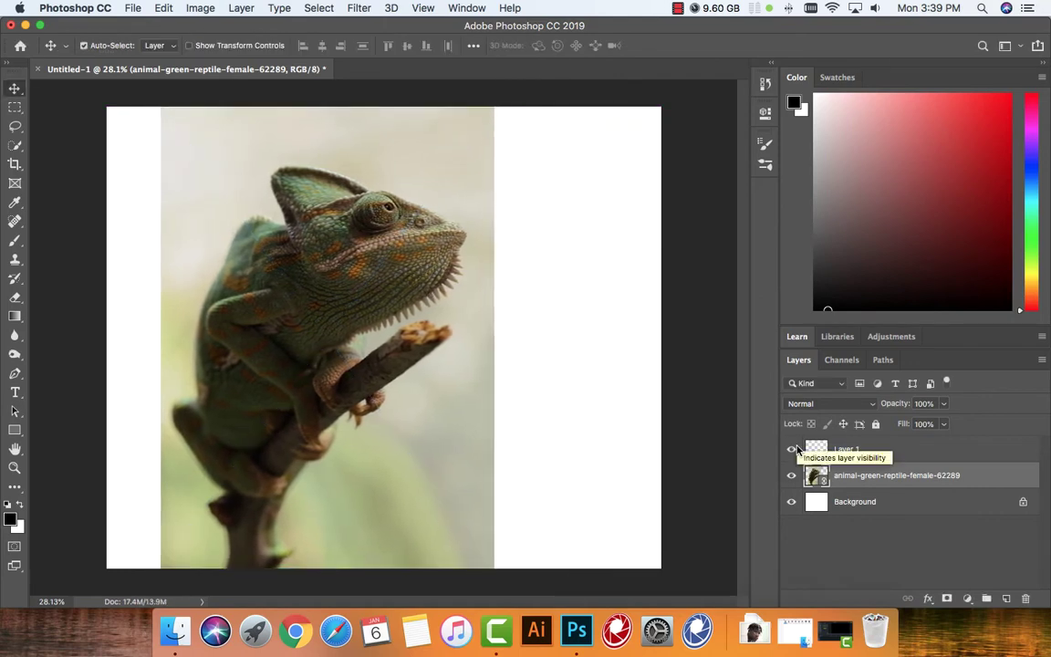
key("shift+Right")
key("shift+Right")
key("shift+Right")
key("shift+Right")
key("shift+Right")
key("shift+Right")
key("shift+Right")
key("shift+Right")
key("shift+Right")
key("shift+Right")
key("shift+Right")
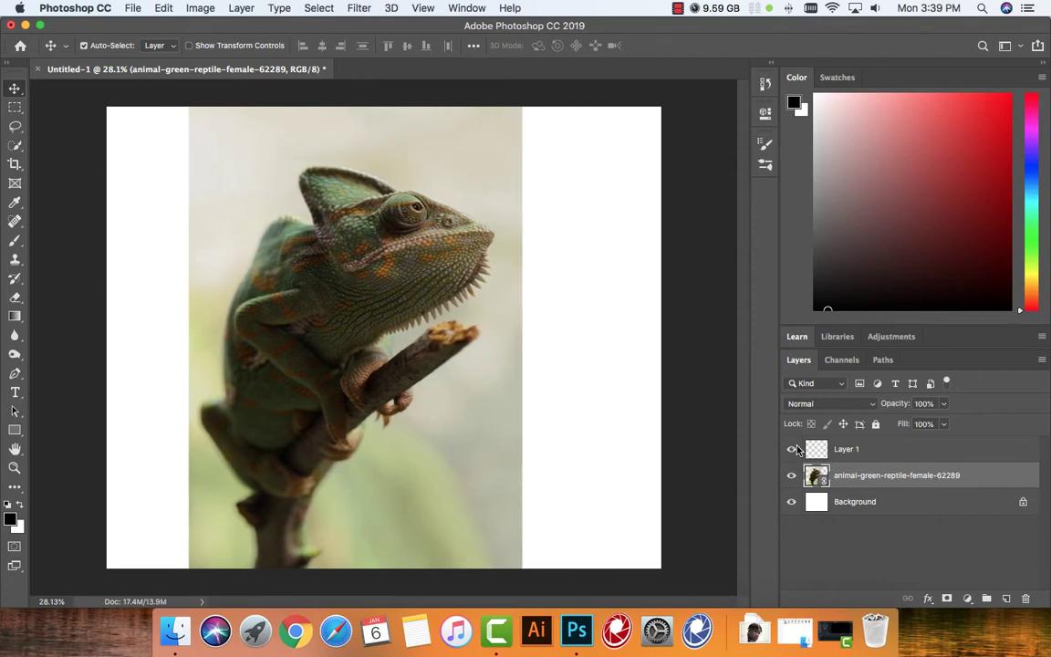
key("shift+Right")
key("shift+Right")
key("shift+Right")
key("shift+Right")
key("shift+Right")
key("shift+Right")
key("shift+Right")
key("shift+Right")
key("shift+Right")
key("shift+Right")
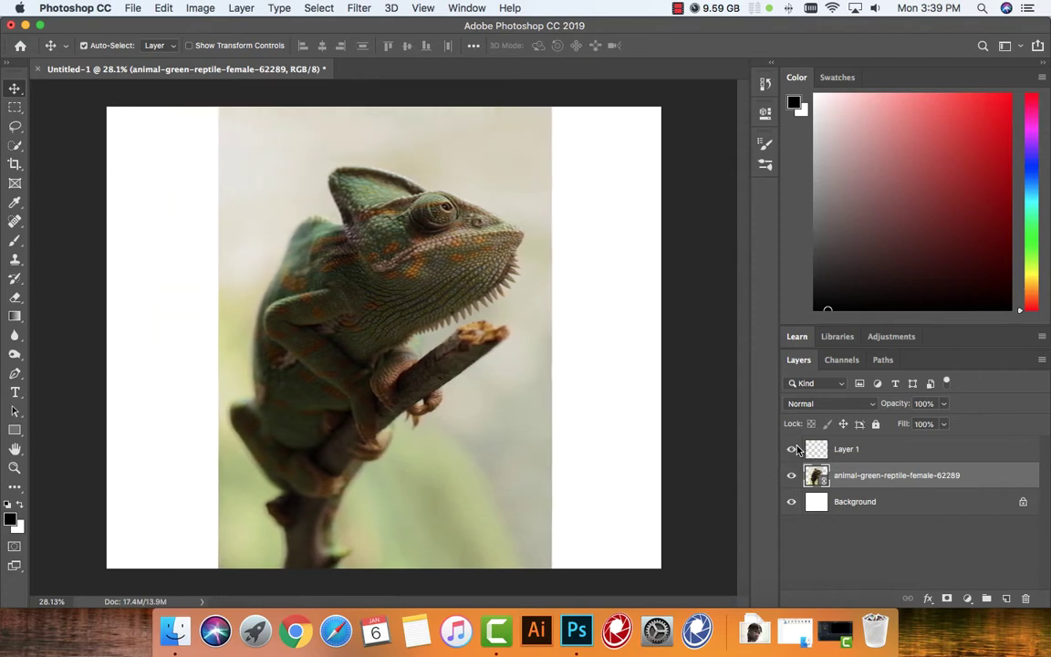
key("shift+Right")
key("shift+Right")
key("shift+Right")
key("shift+Right")
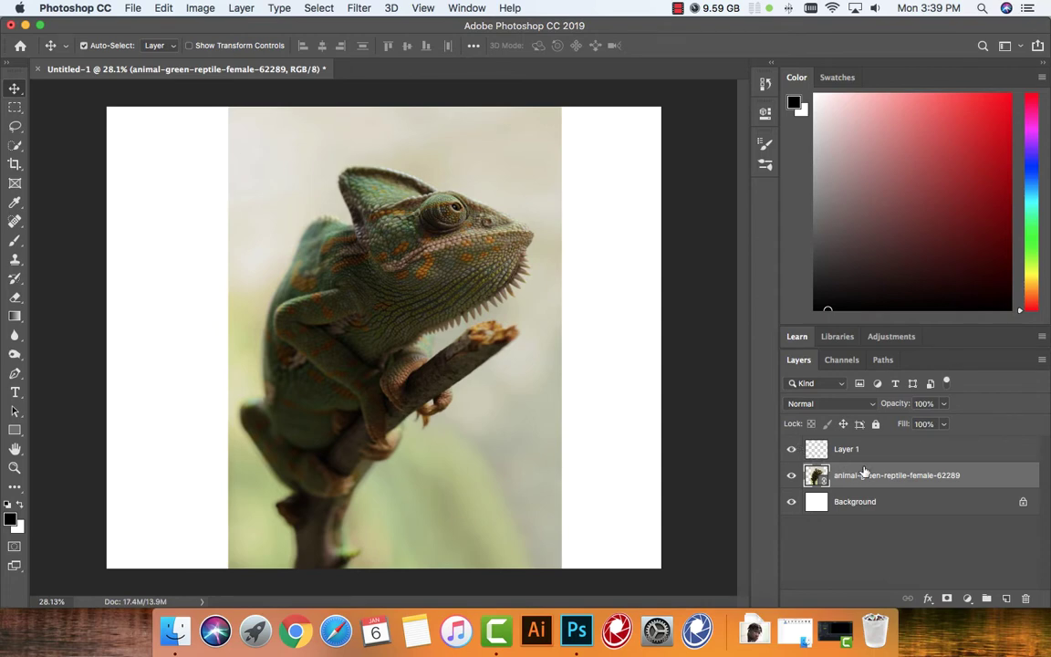
key("p")
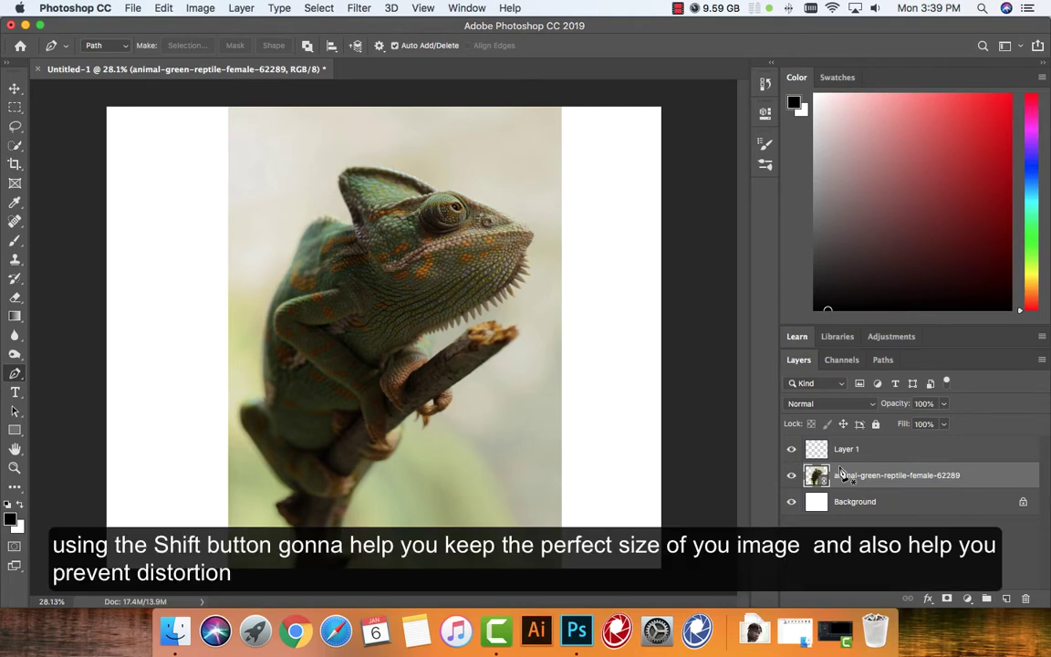
Step: Start the pen path at the chameleon's snout and trace over its head and crest
scroll(534, 239, "up", 3)
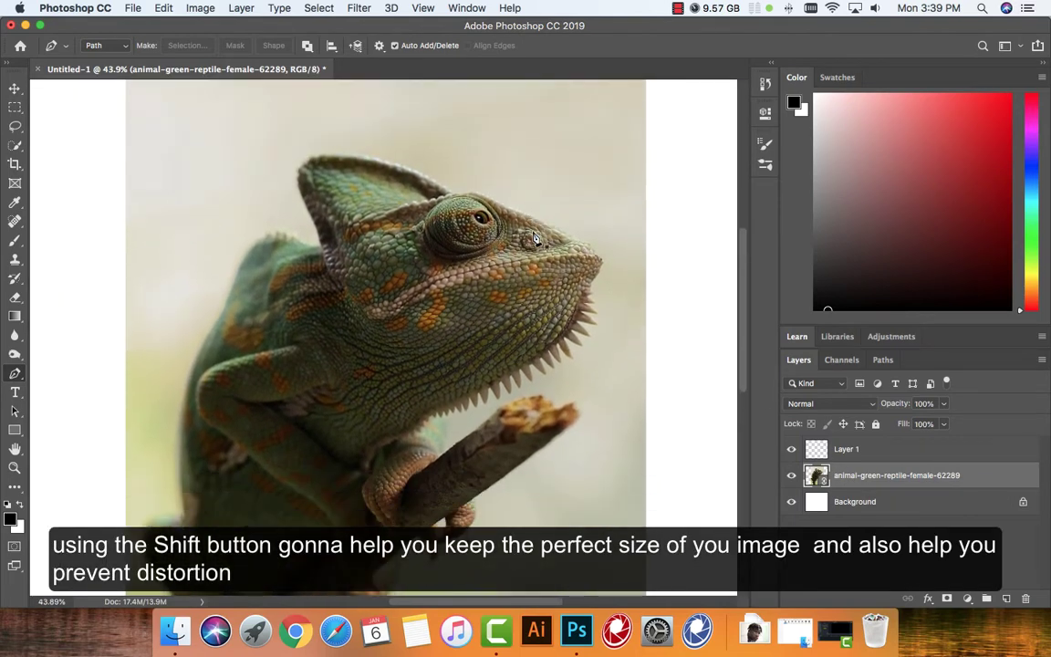
left_click(596, 257)
left_click_drag(520, 212, 488, 198)
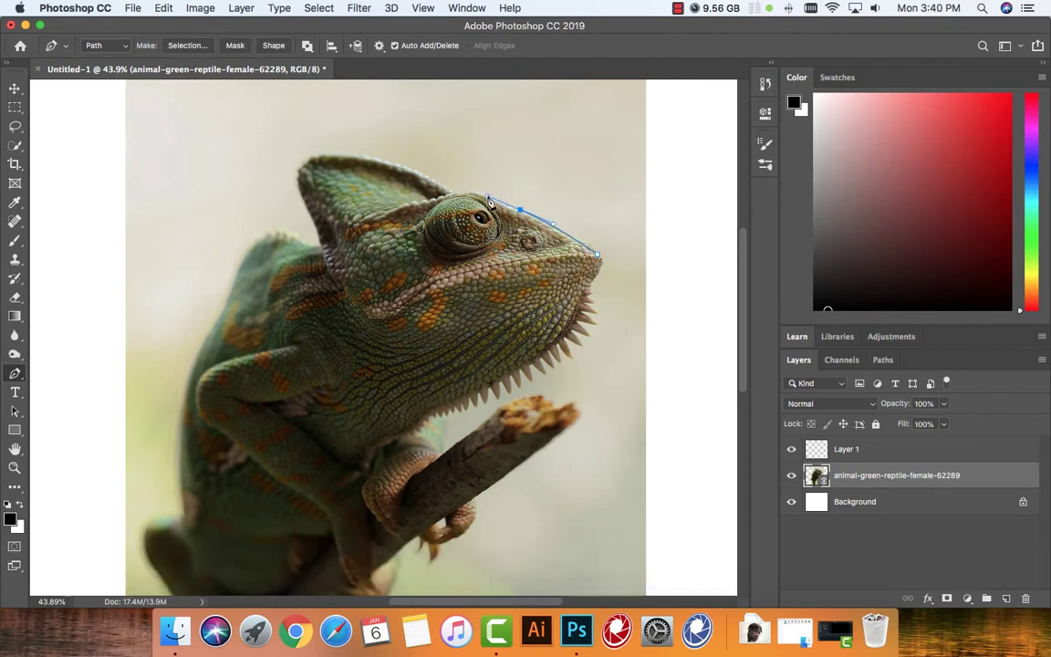
left_click_drag(440, 197, 426, 209)
left_click(440, 196, "alt")
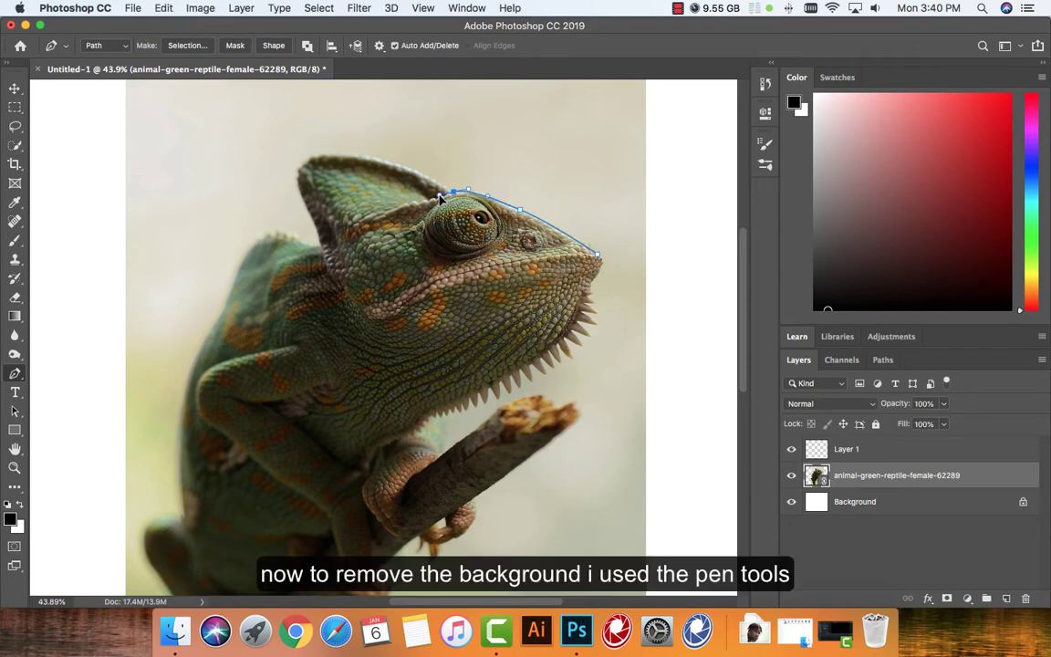
left_click_drag(439, 196, 435, 201)
mouse_move(309, 161)
left_mouse_down()
mouse_move(263, 195)
mouse_move(288, 164)
left_mouse_up()
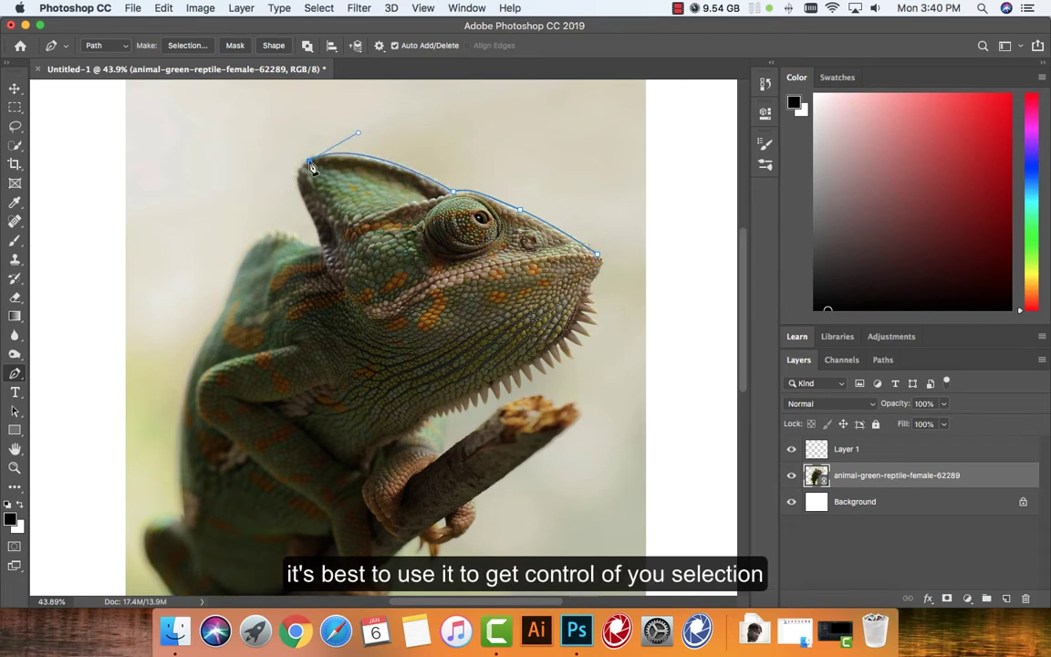
left_click(304, 205)
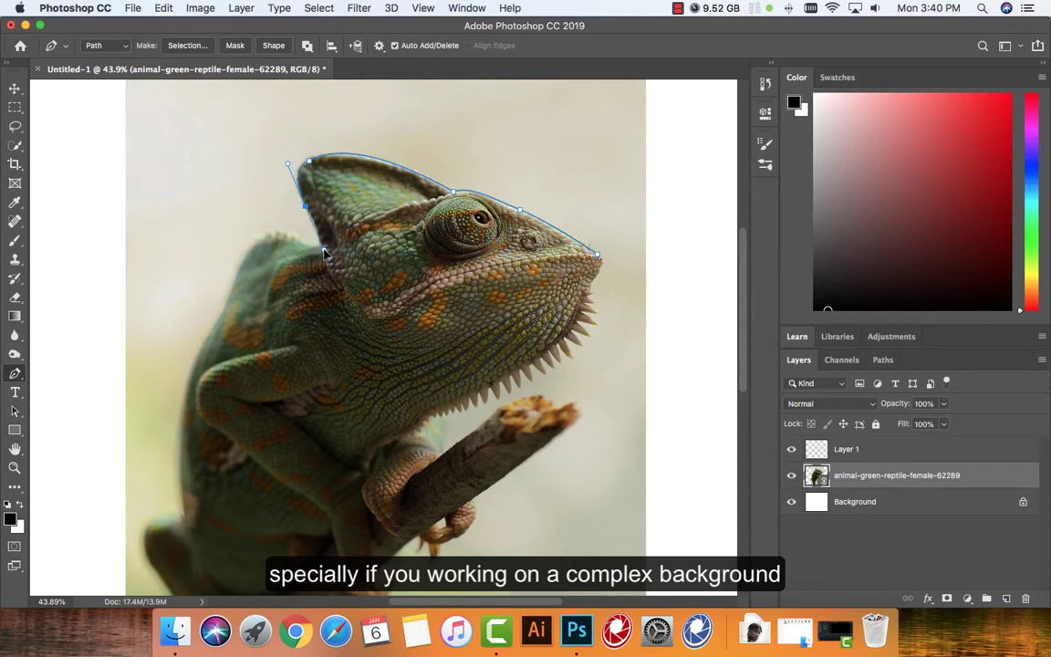
left_click_drag(321, 240, 321, 257)
left_click_drag(324, 264, 246, 216)
left_click_drag(238, 270, 219, 321)
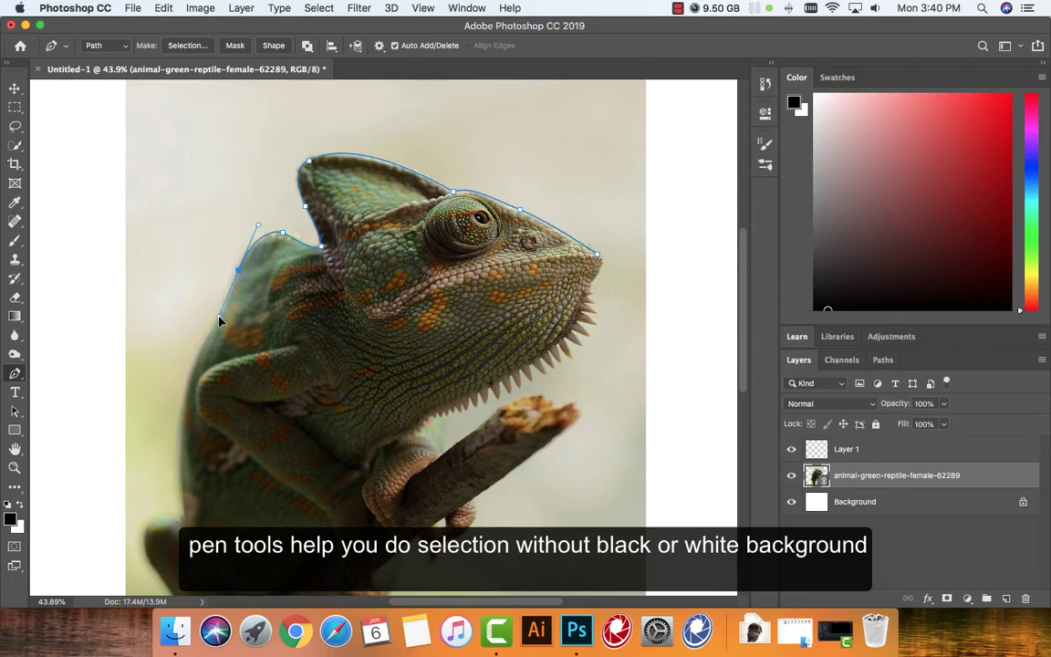
Step: Continue the path down the chameleon's back to its lower body
scroll(274, 301, "down", 5)
scroll(274, 301, "left", 4)
left_click(337, 187)
left_click(313, 239)
mouse_move(311, 294)
left_mouse_down()
mouse_move(309, 354)
mouse_move(284, 401)
mouse_move(308, 451)
left_mouse_up()
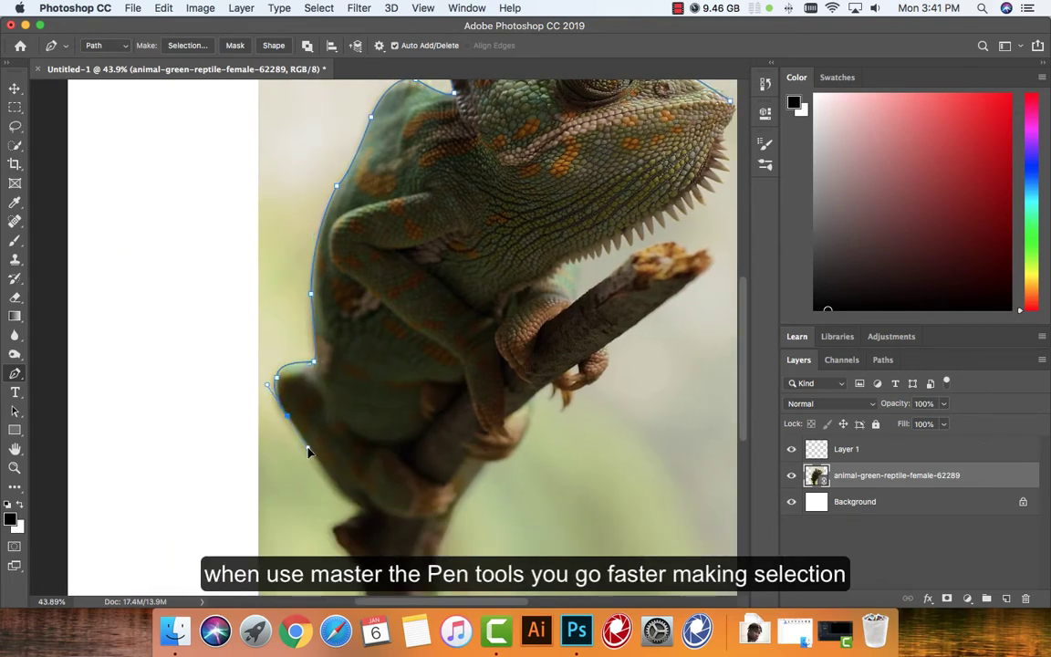
left_click(356, 506)
left_click_drag(336, 528, 311, 542)
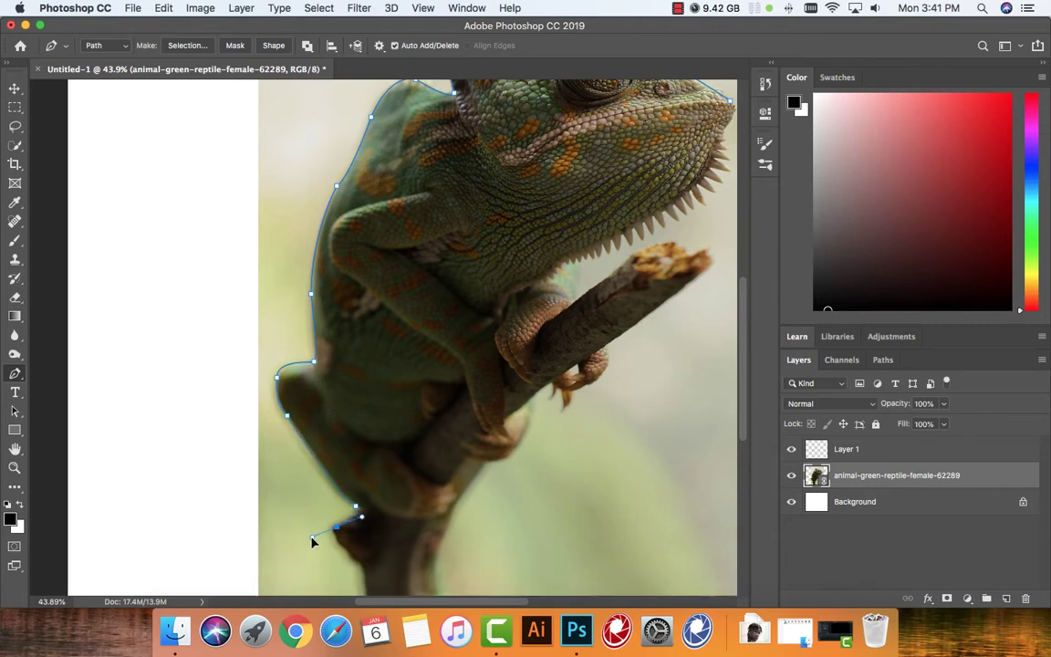
scroll(311, 542, "down", 5)
scroll(311, 542, "right", 2)
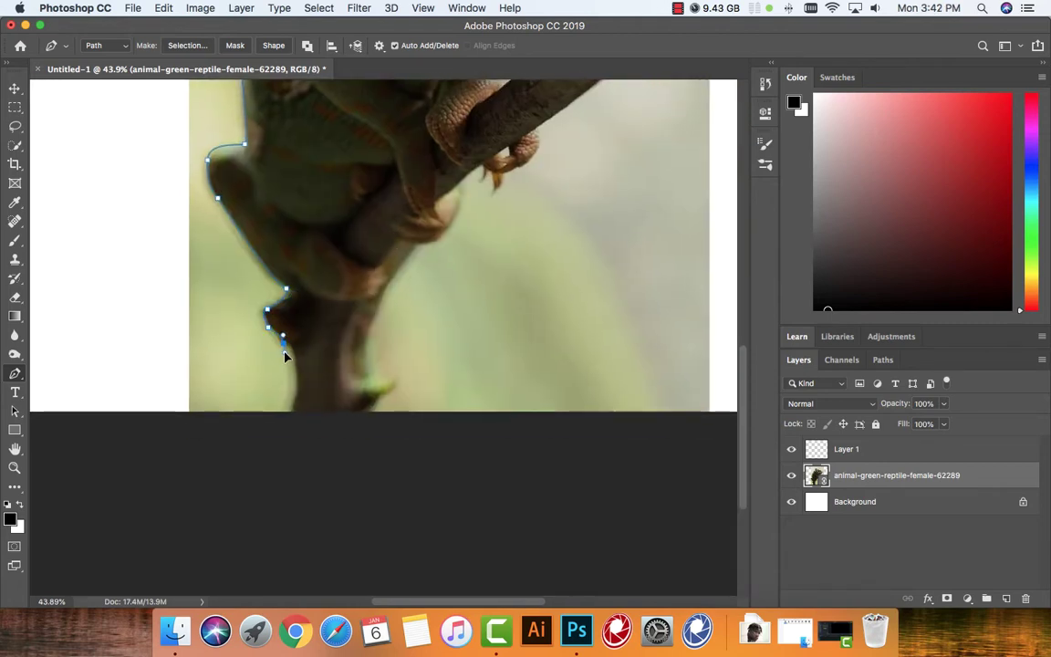
Step: Trace around the lower leg, across the branch bottom and up its underside to the toes
left_click_drag(293, 347, 296, 366)
left_click(292, 411)
left_click(377, 412)
left_click_drag(390, 391, 405, 390)
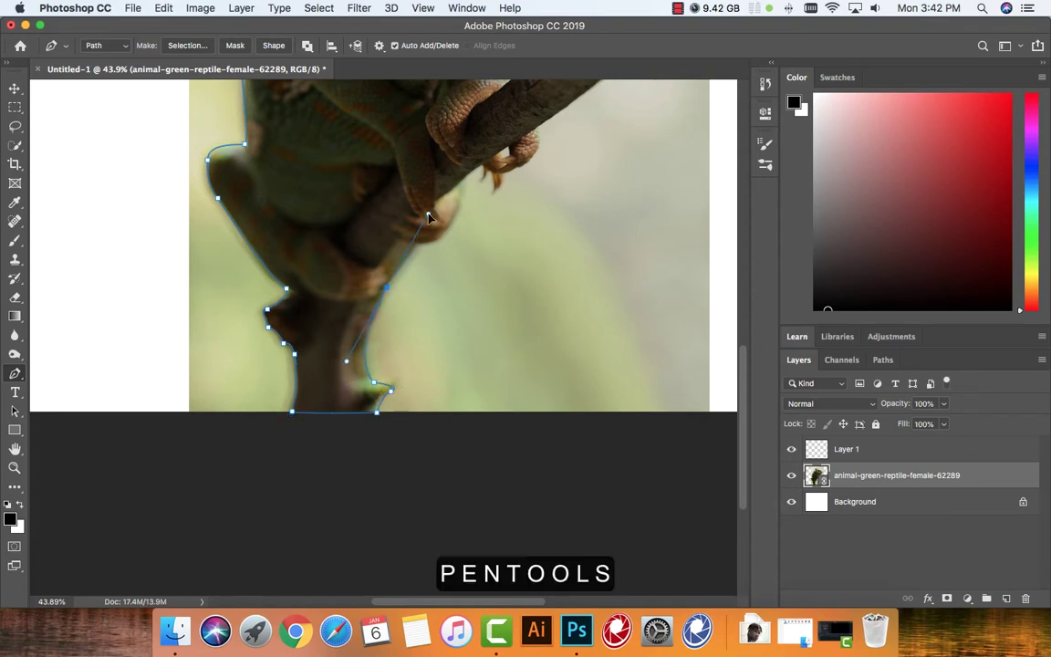
left_click(386, 288)
left_click_drag(417, 241, 425, 239)
left_click_drag(461, 179, 458, 164)
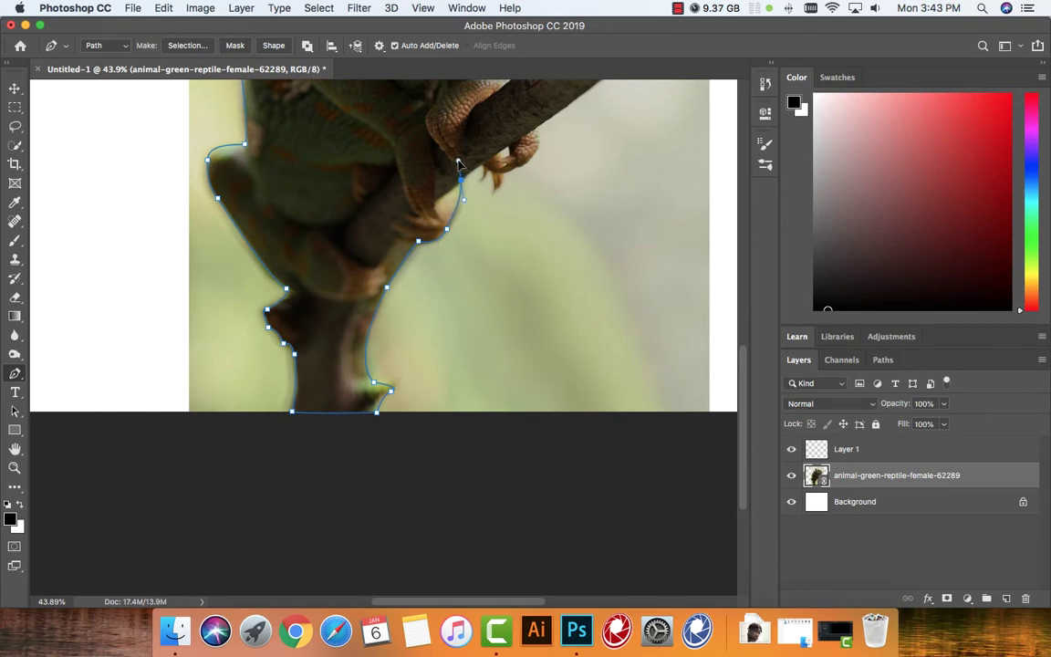
left_click(479, 166)
left_click(508, 145)
Step: Extend the path around the clawed foot's toes and back up to the branch
scroll(497, 164, "up", 3)
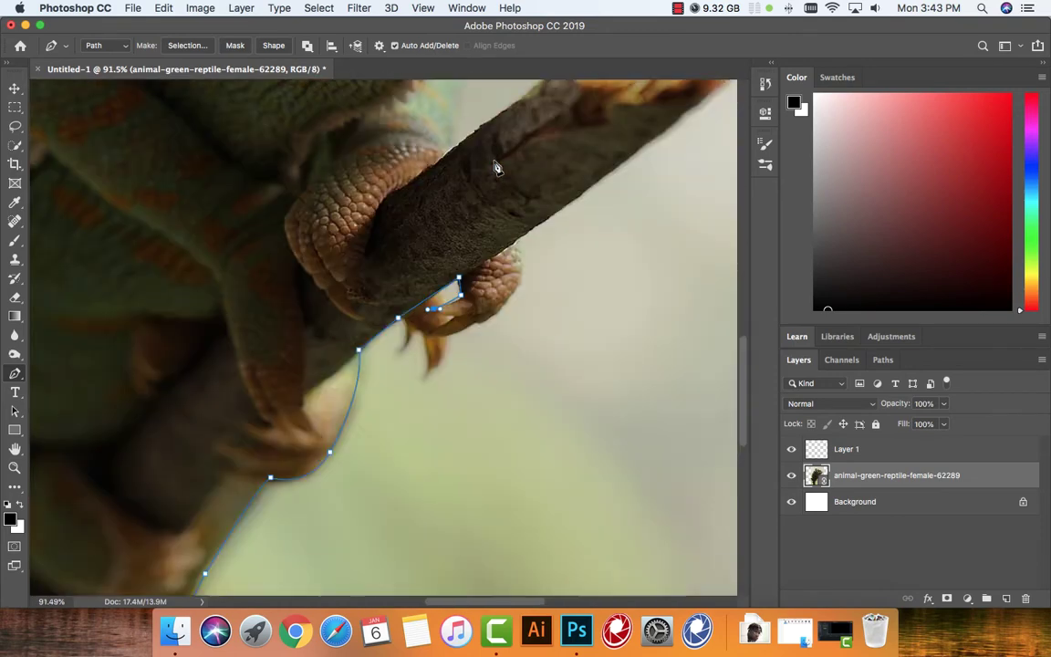
left_click(433, 334)
left_click(453, 335)
left_click(476, 322)
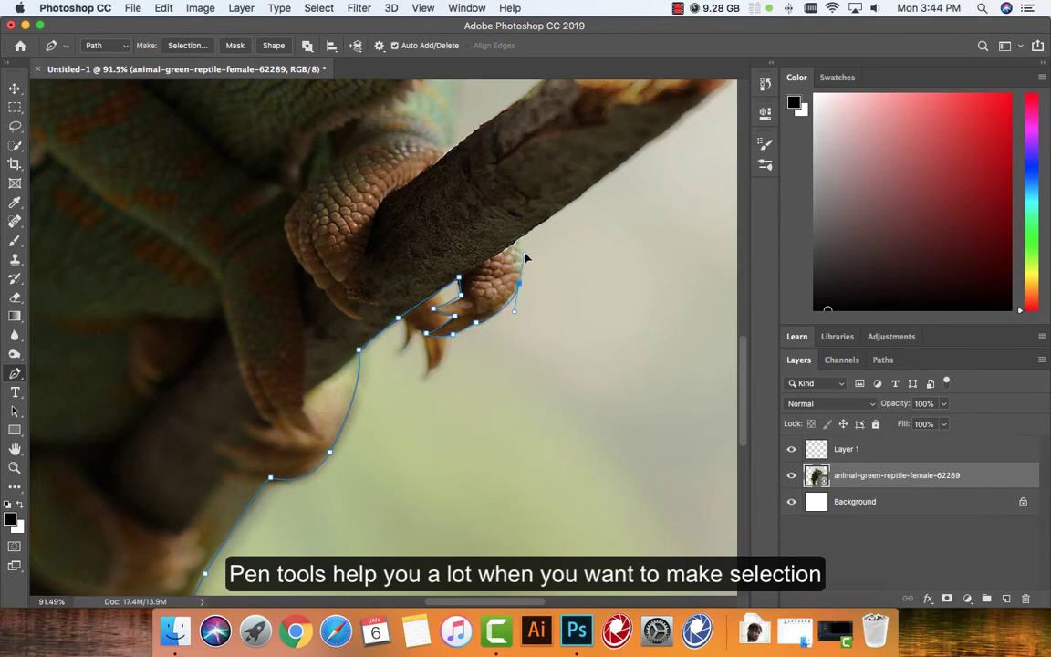
left_click(519, 283)
left_click(517, 236)
Step: Trace the branch tip and its upper edge, undoing the misplaced anchors
scroll(522, 247, "right", 5)
scroll(522, 246, "up", 4)
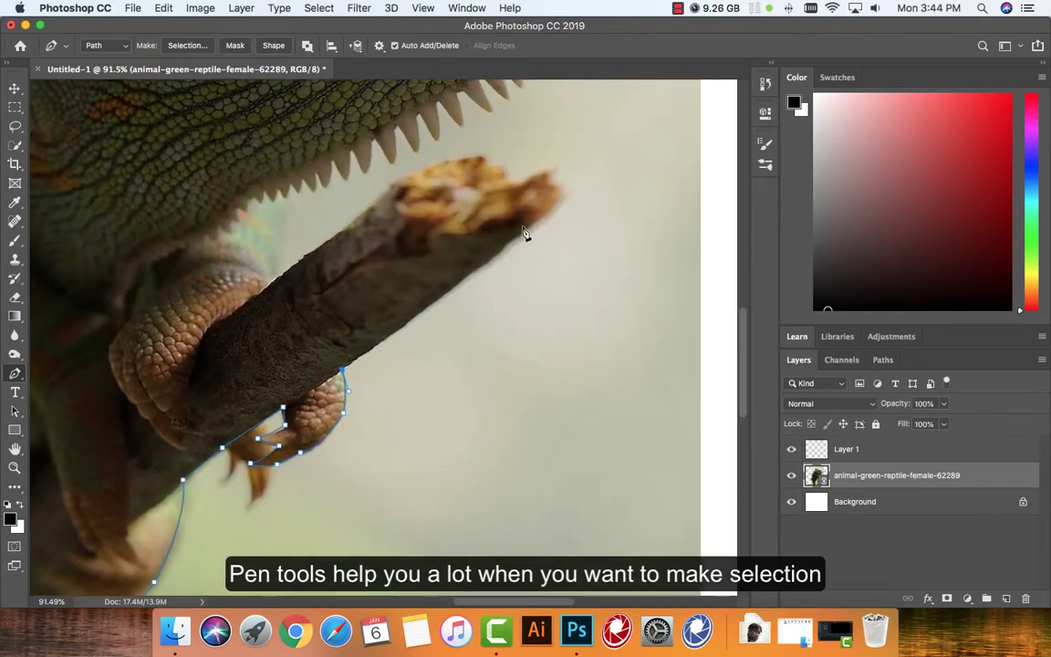
left_click(550, 209)
left_click(483, 160)
left_click(437, 164)
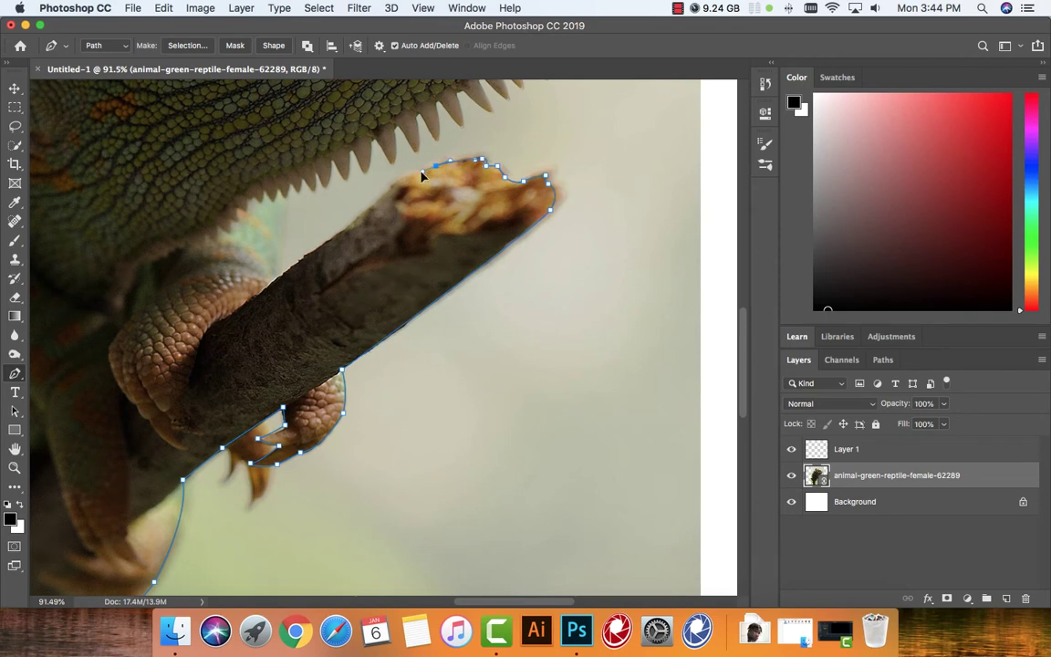
left_click(391, 185)
left_click(307, 255)
scroll(389, 228, "left", 5)
left_click(385, 273)
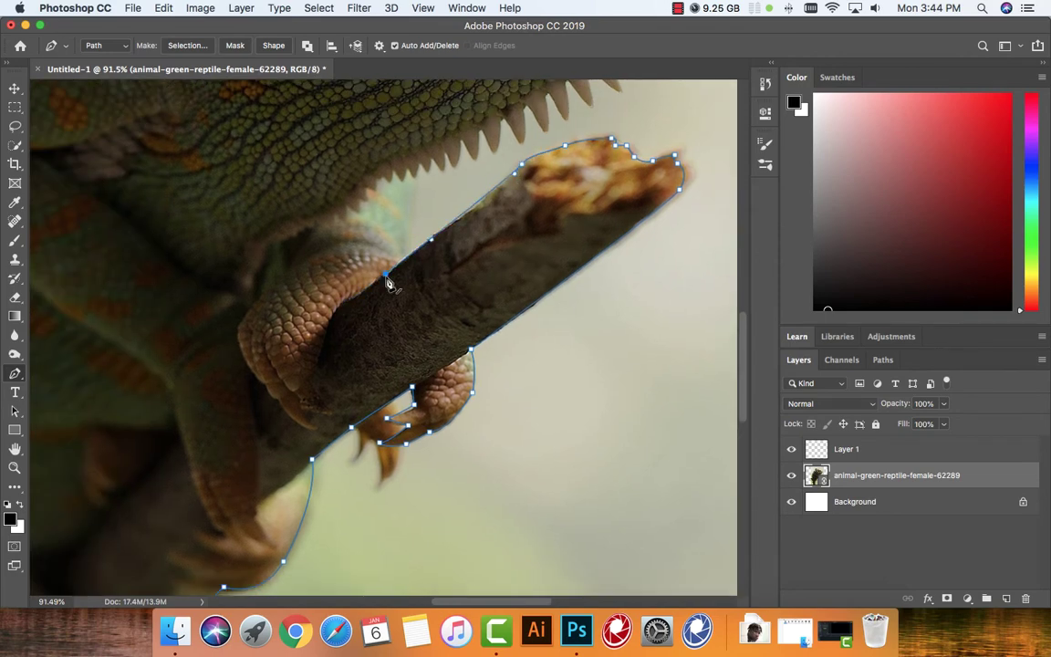
key("super+z")
key("super+z")
Step: Re-trace the branch top and curve the path around the leg toward the throat
left_click_drag(449, 230, 438, 235)
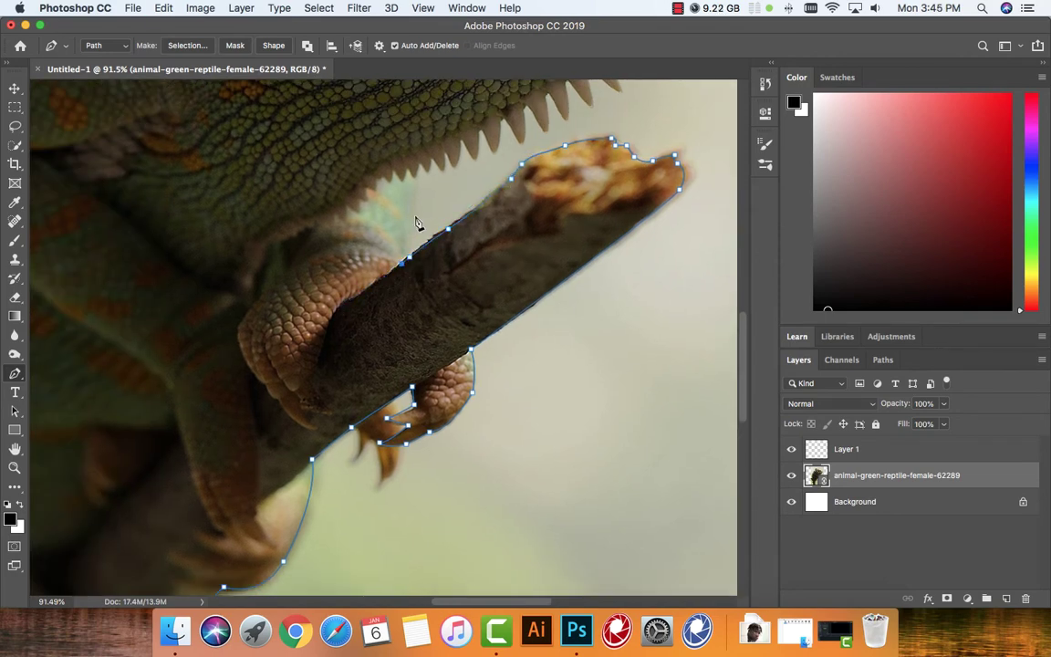
left_click(402, 262)
left_click_drag(357, 218, 348, 211)
left_click_drag(393, 170, 410, 180)
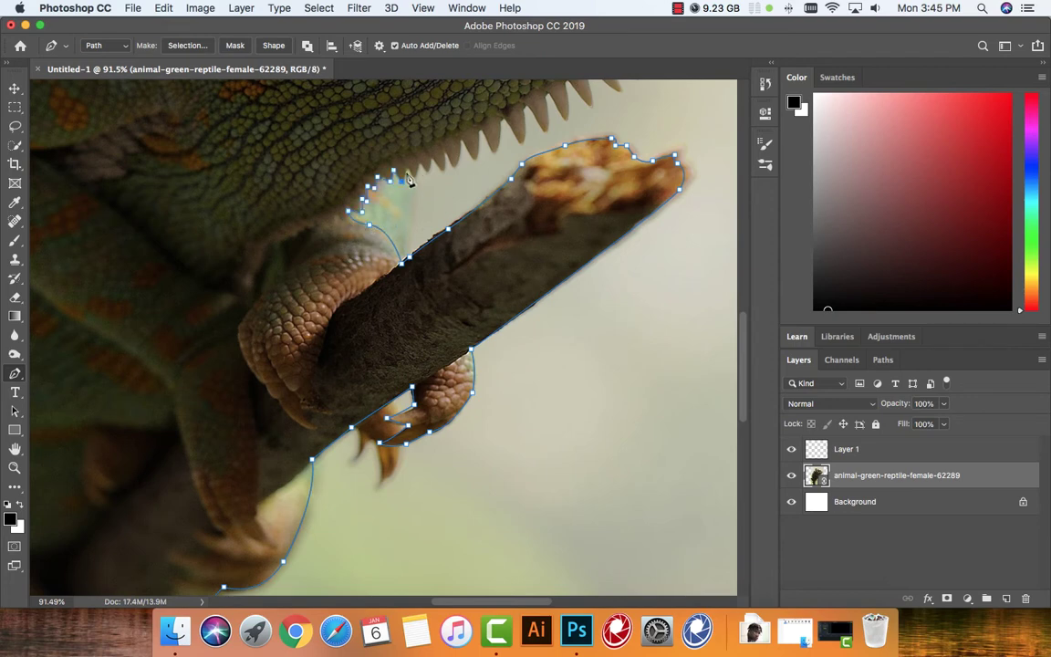
left_click(444, 150)
scroll(445, 151, "up", 5)
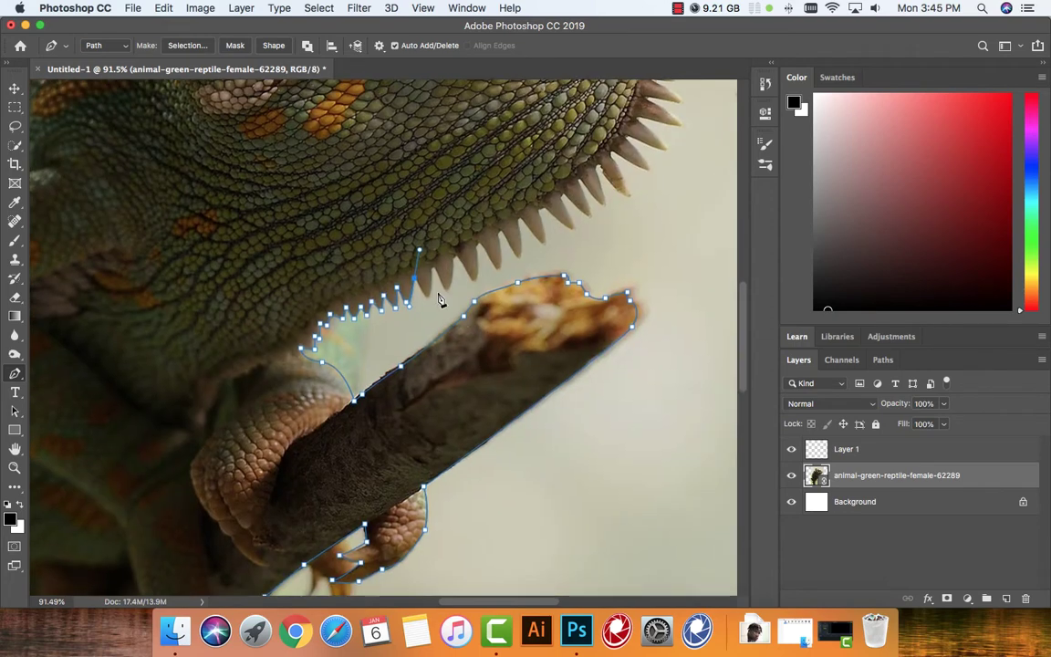
Step: Place zigzag anchors along the first throat spikes
left_click(429, 297)
left_click(436, 263)
left_click(445, 287)
left_click(456, 256)
left_click(473, 277)
left_click(473, 244)
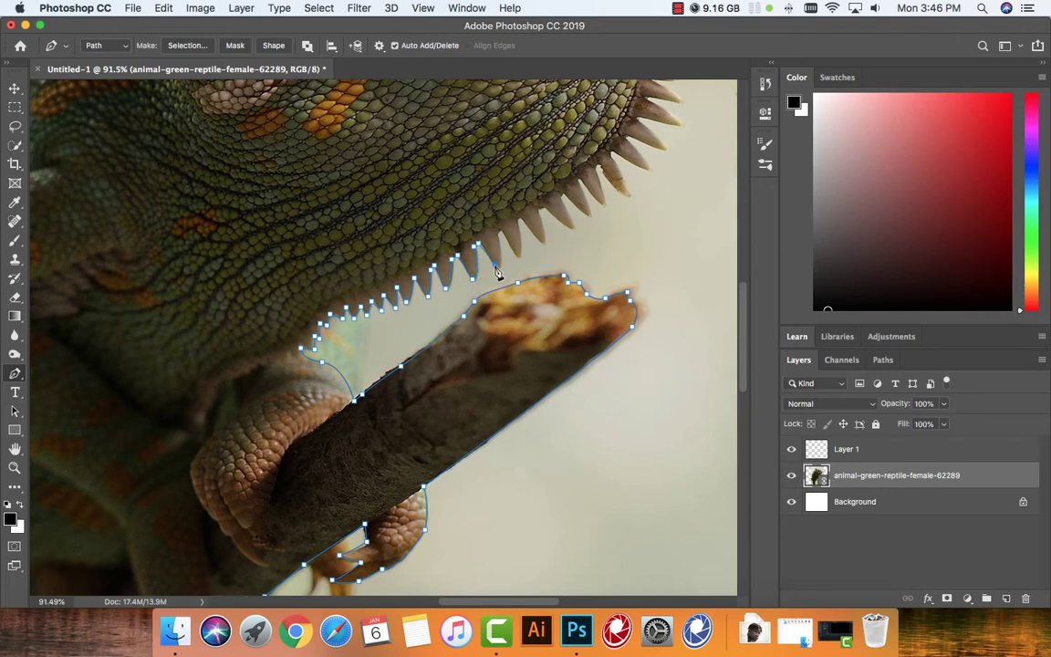
left_click(499, 234)
left_click(519, 256)
left_click(511, 185)
left_click(519, 224, "alt")
Step: Continue anchoring the tips of the next throat spikes
left_click(544, 207)
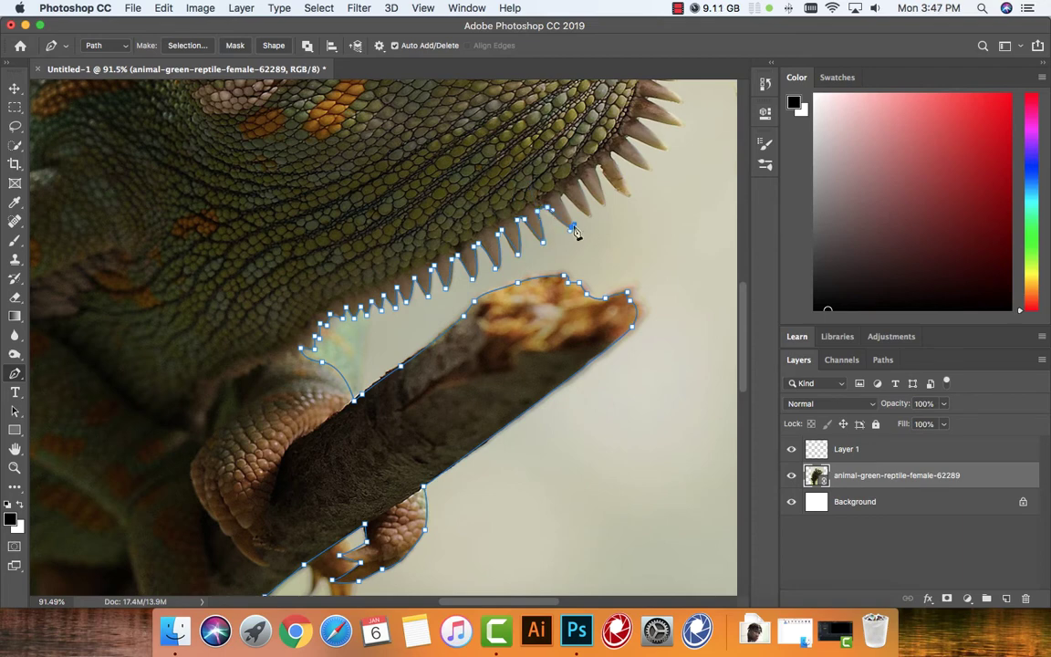
left_click(561, 194)
left_click(579, 176)
left_click(589, 214)
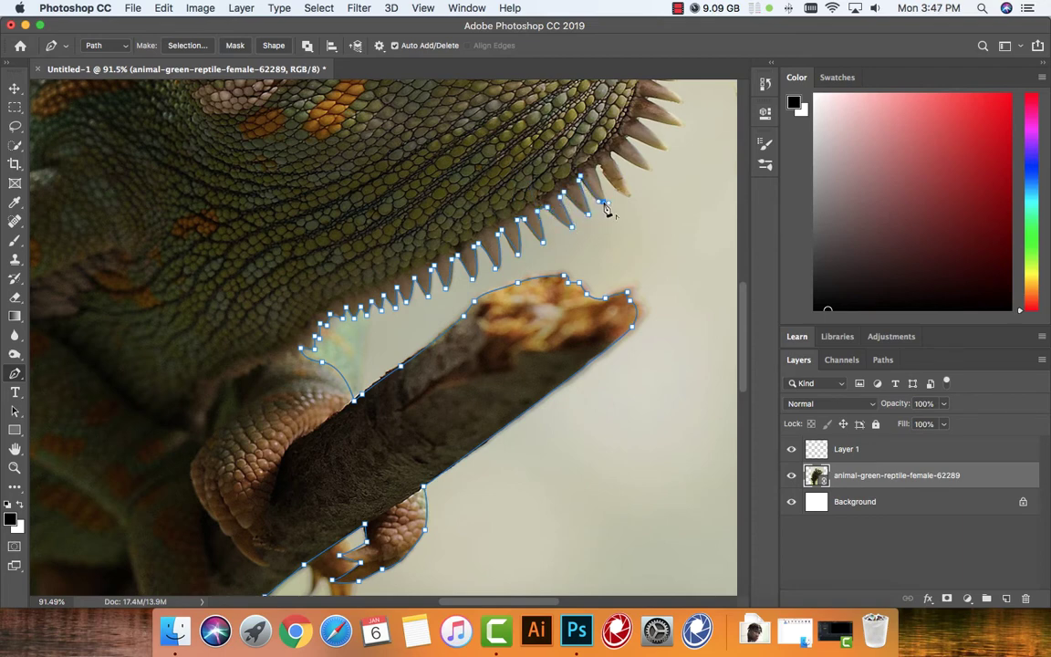
left_click(598, 166)
left_click(628, 195)
left_click(613, 150)
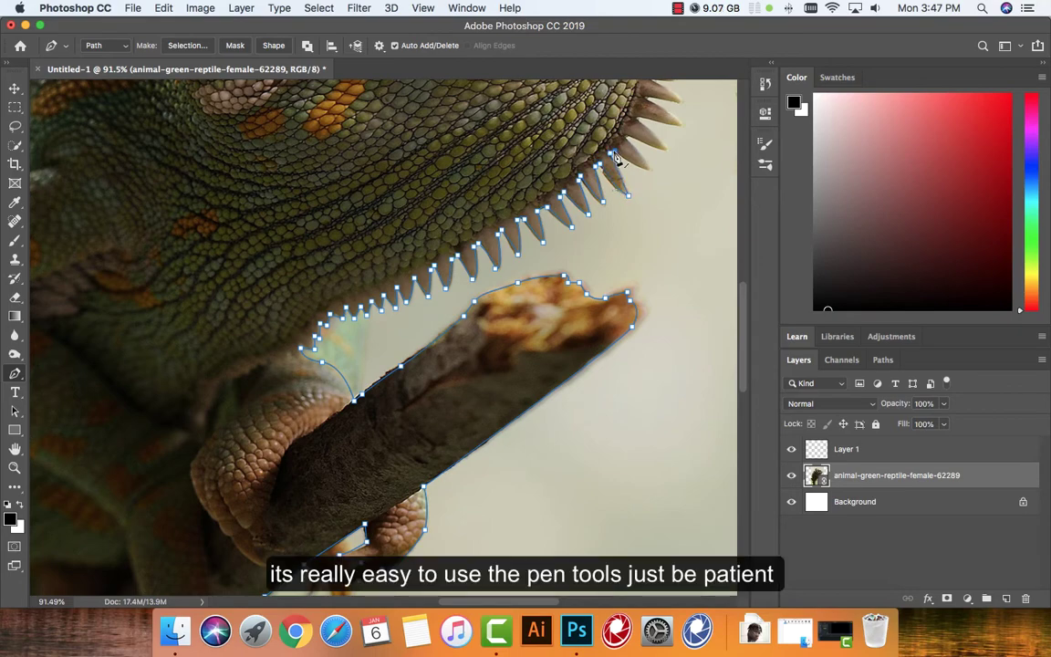
Step: Pan to the chin and outline the remaining spikes up to it
left_click_drag(650, 173, 561, 297)
left_click(537, 258)
left_click(578, 271)
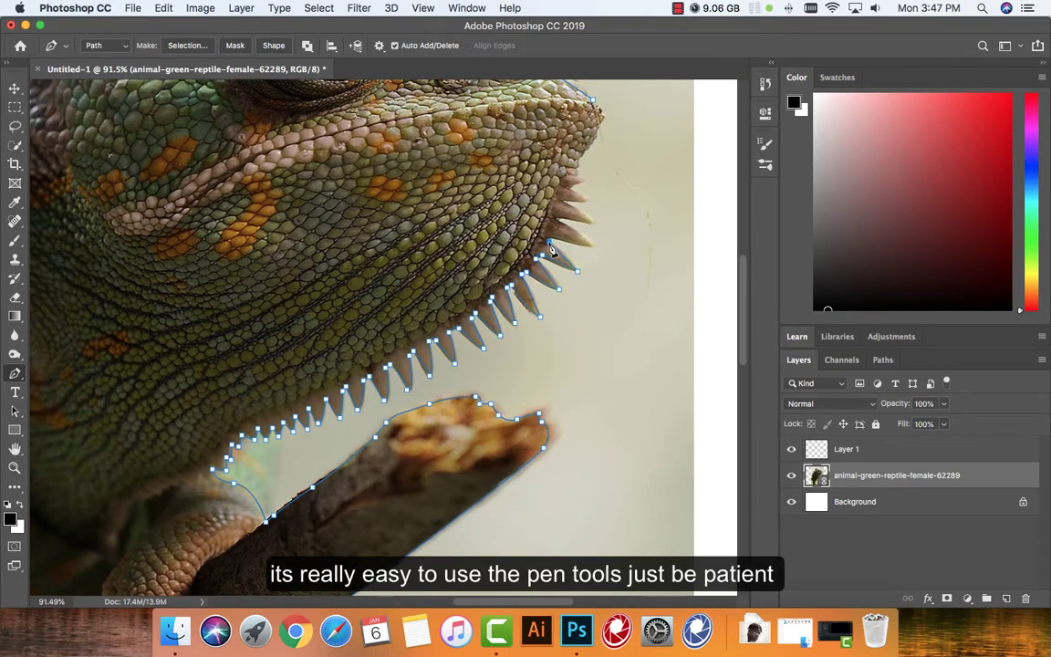
left_click(551, 238)
left_click(593, 245)
left_click(557, 215)
left_click(591, 224)
left_click(564, 204)
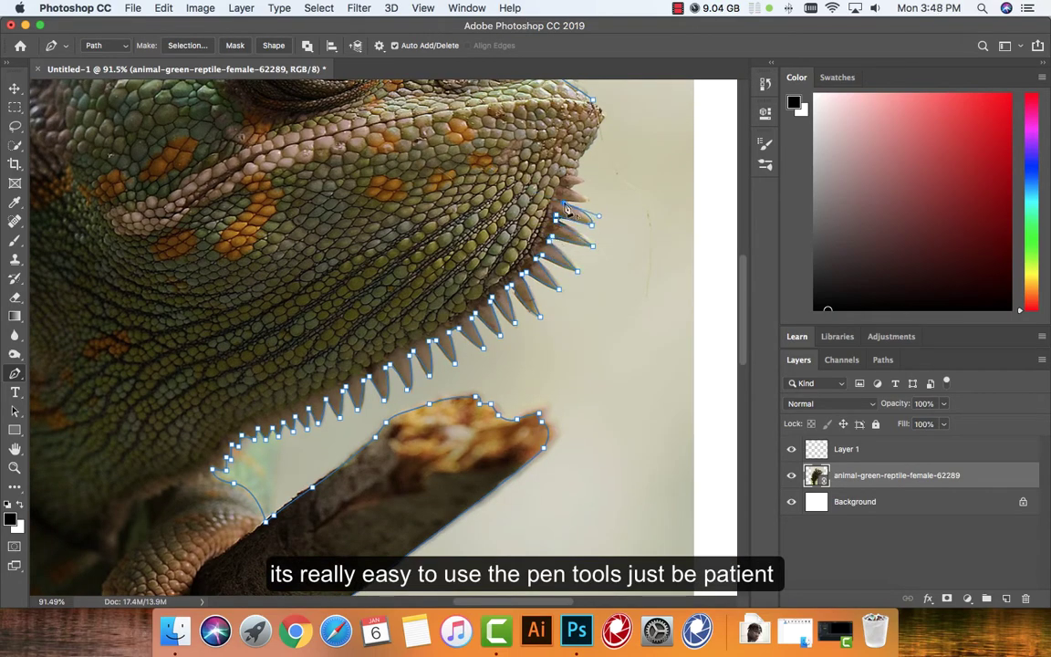
left_click(574, 184)
Step: Convert the closed chameleon path into a selection
scroll(591, 102, "down", 2)
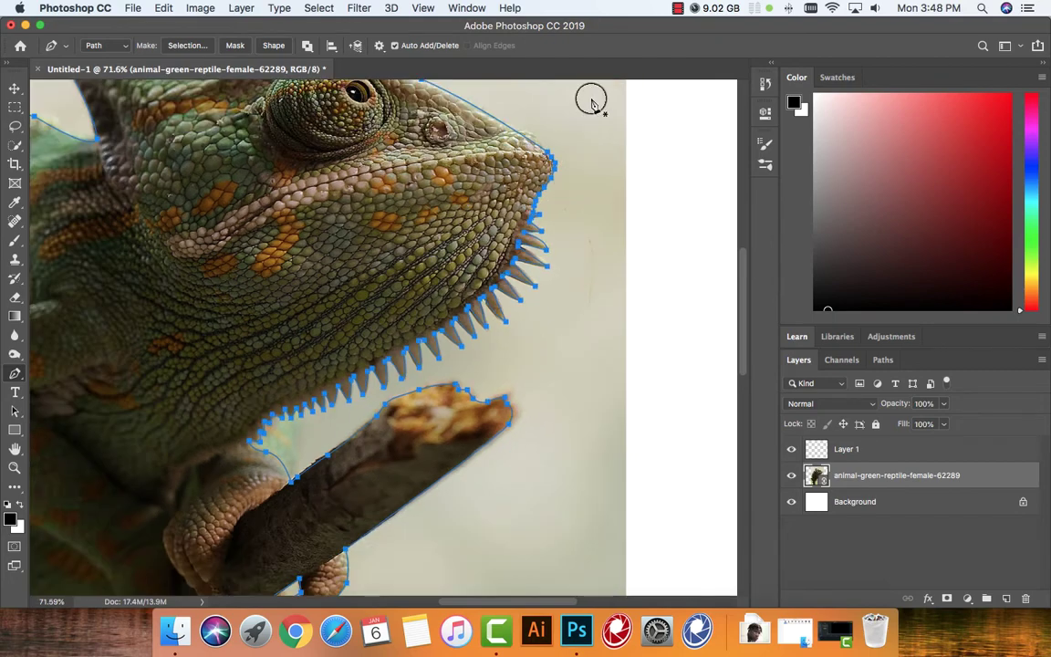
scroll(592, 103, "down", 3)
scroll(591, 103, "down", 3)
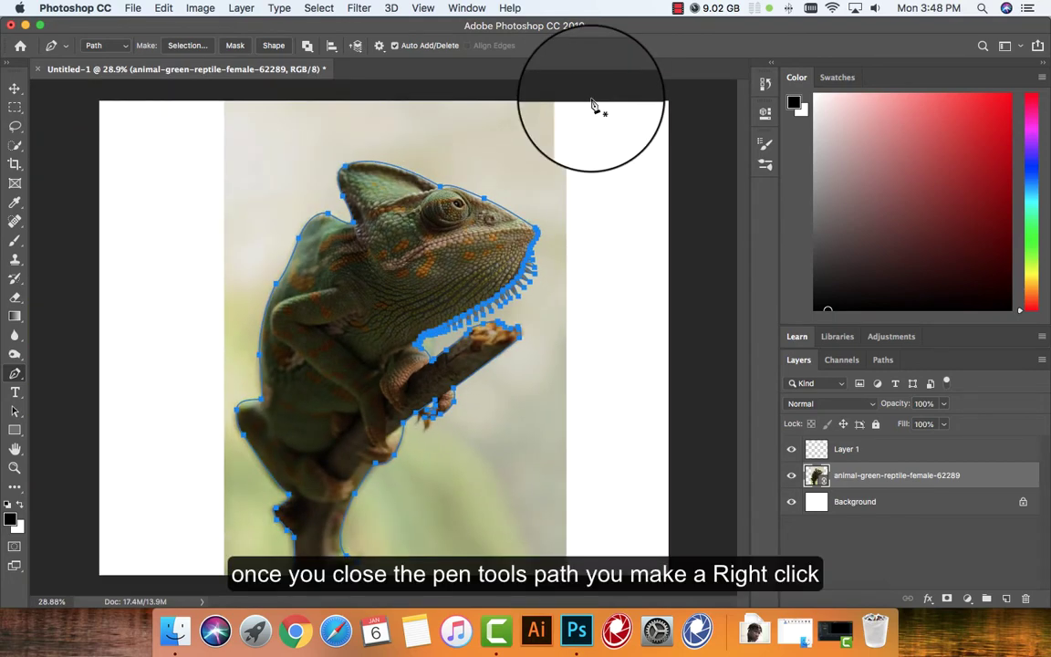
right_click(536, 150)
left_click(546, 212)
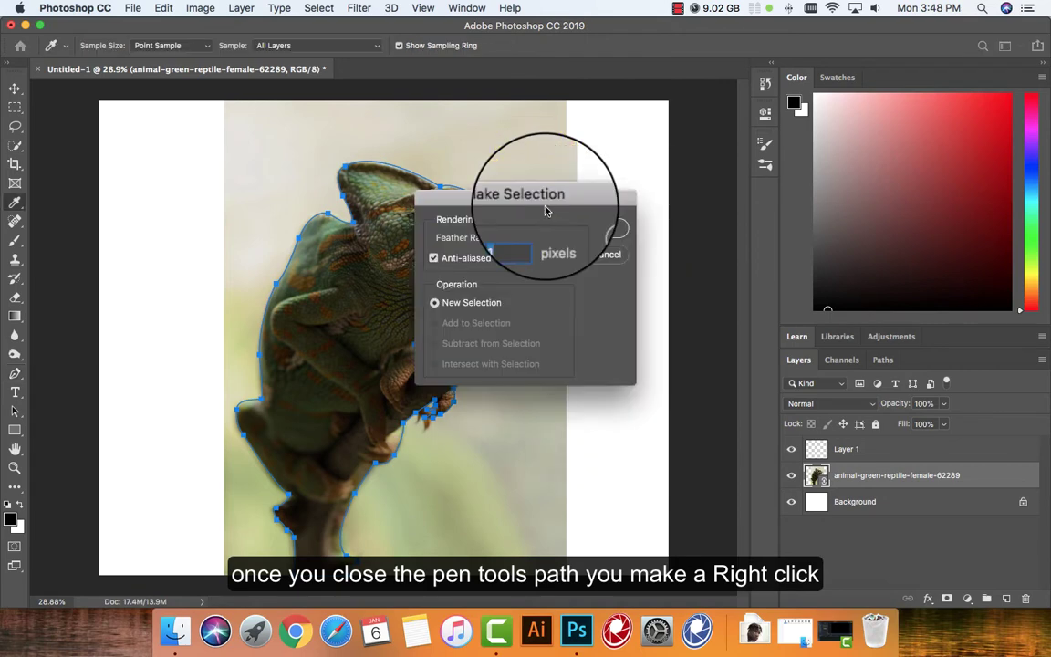
left_click(604, 230)
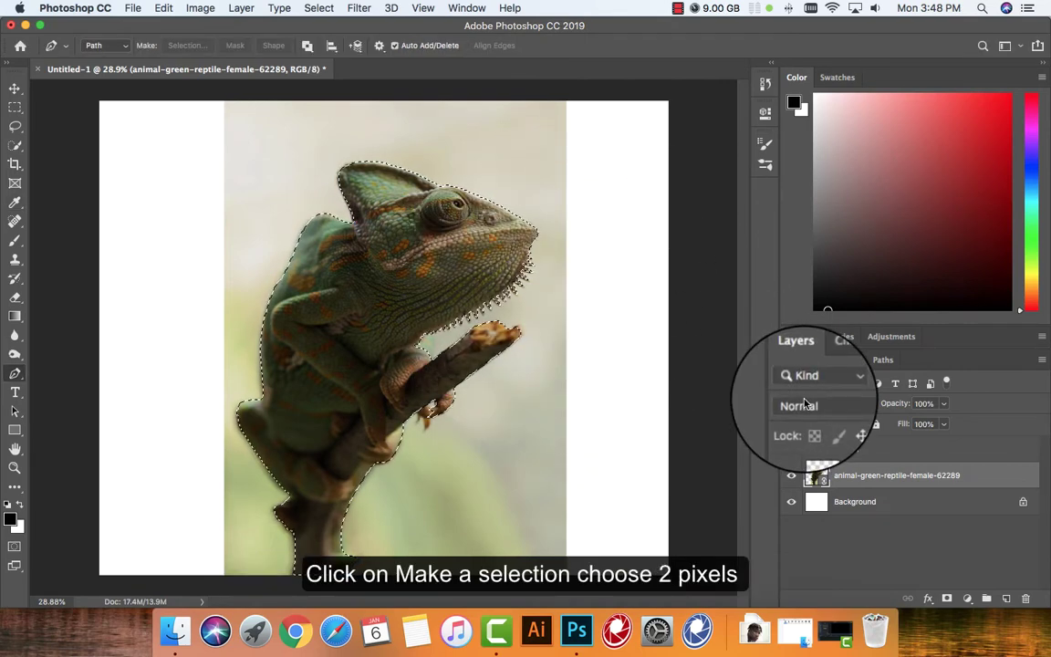
Step: Copy the selection to Layer 2, hide the original photo layer and pick the Brush
key("super+j")
key("super+j")
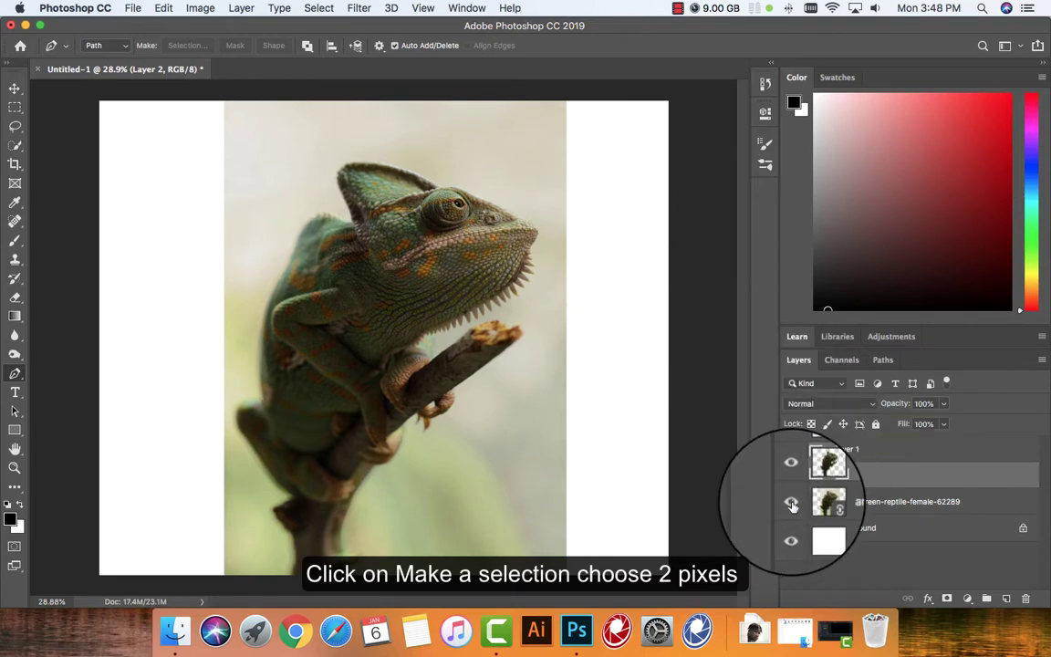
left_click(792, 503)
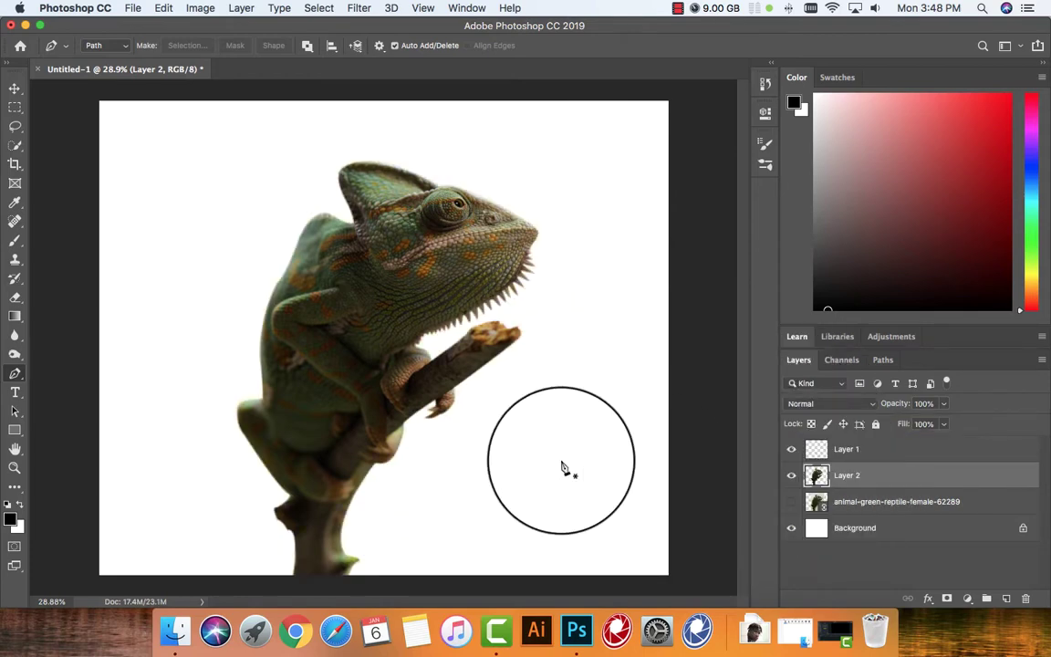
key("super+minus")
key("b")
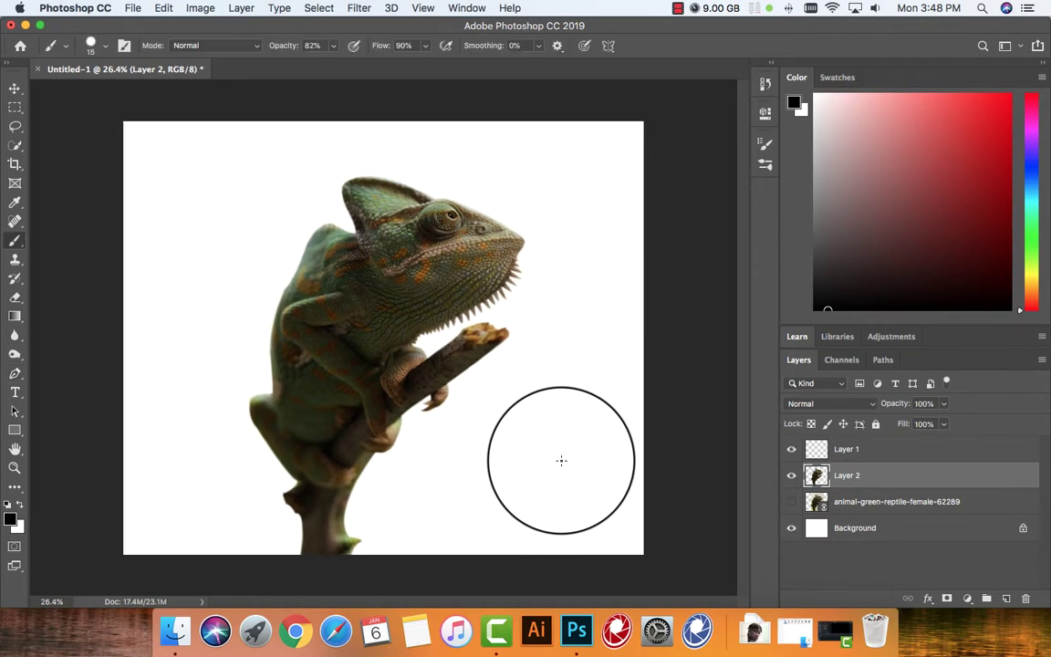
scroll(561, 460, "up", 3)
scroll(561, 460, "down", 2)
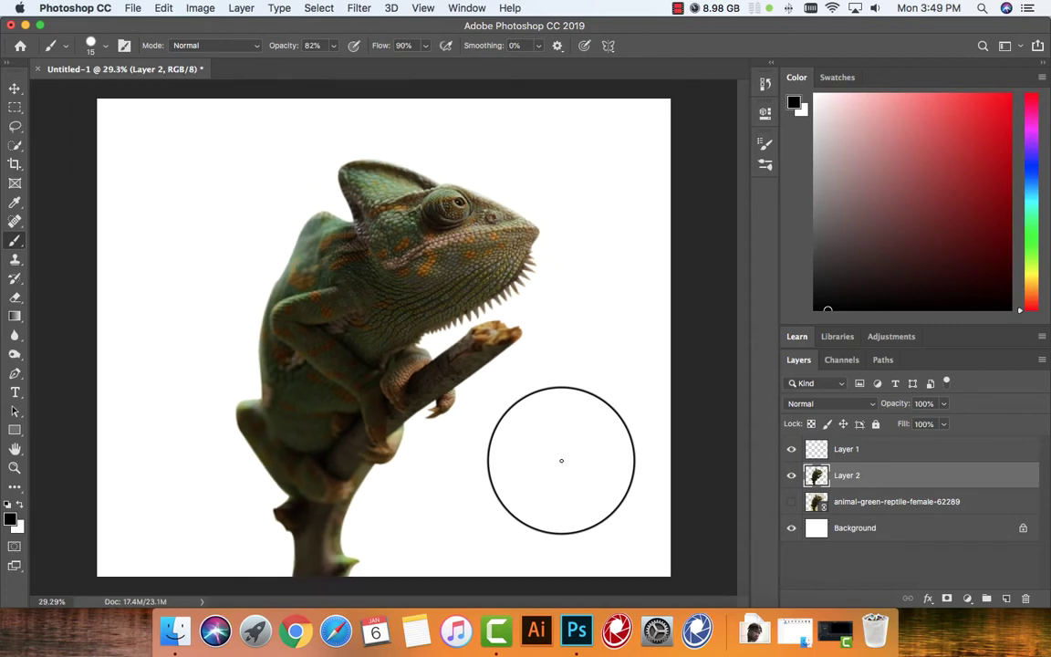
left_click(132, 8)
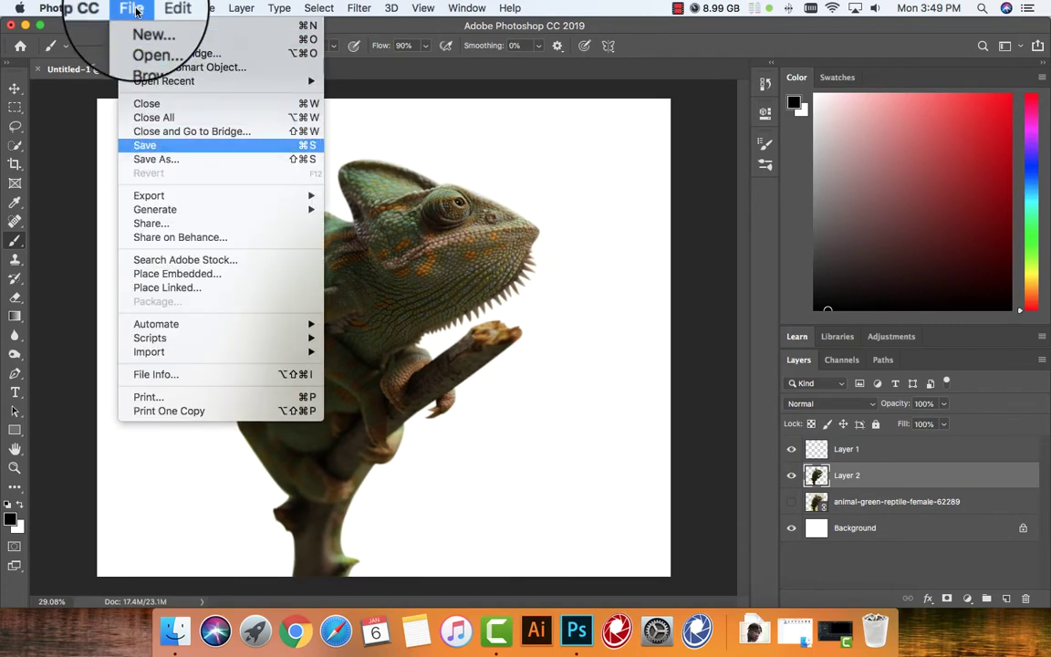
Step: Open close-up-of-a-iguana-325946.jpg after previewing it with Space
left_click(305, 40)
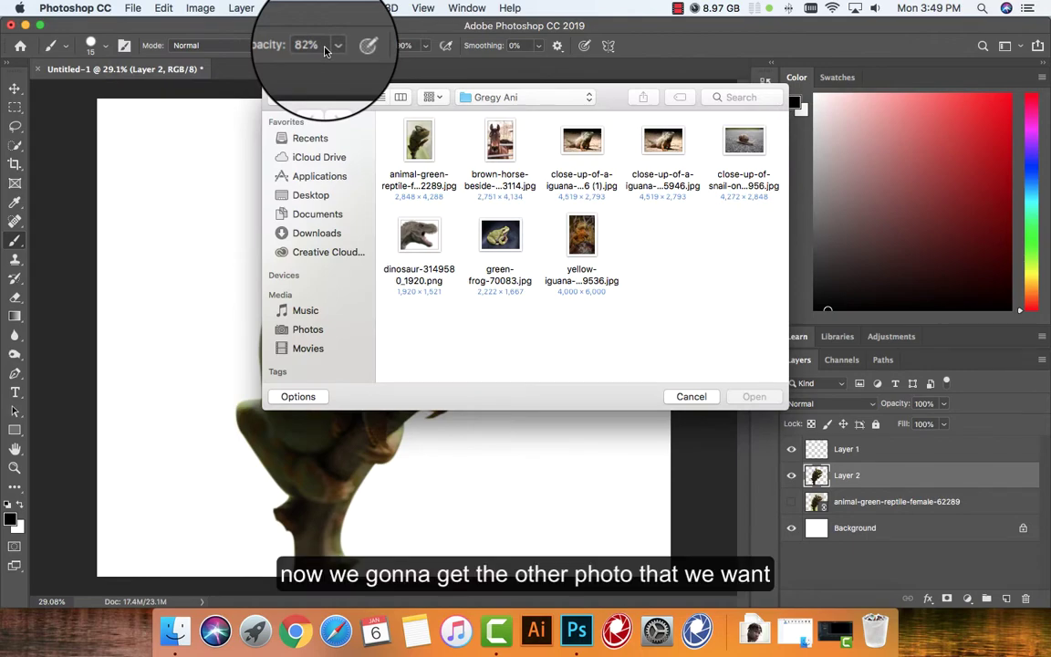
left_click(757, 239)
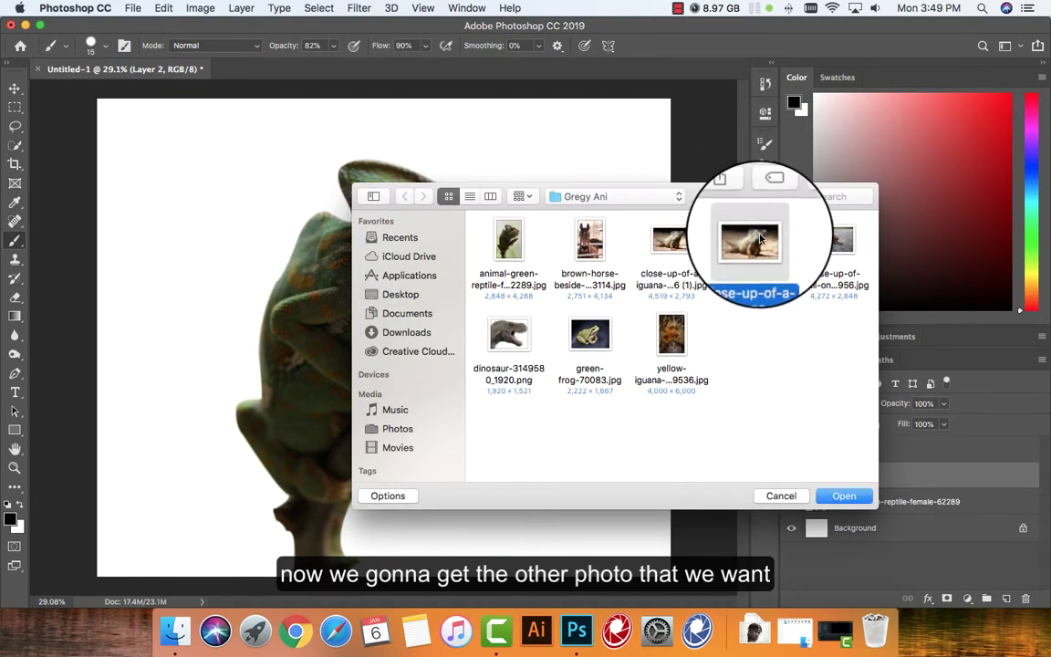
key("space")
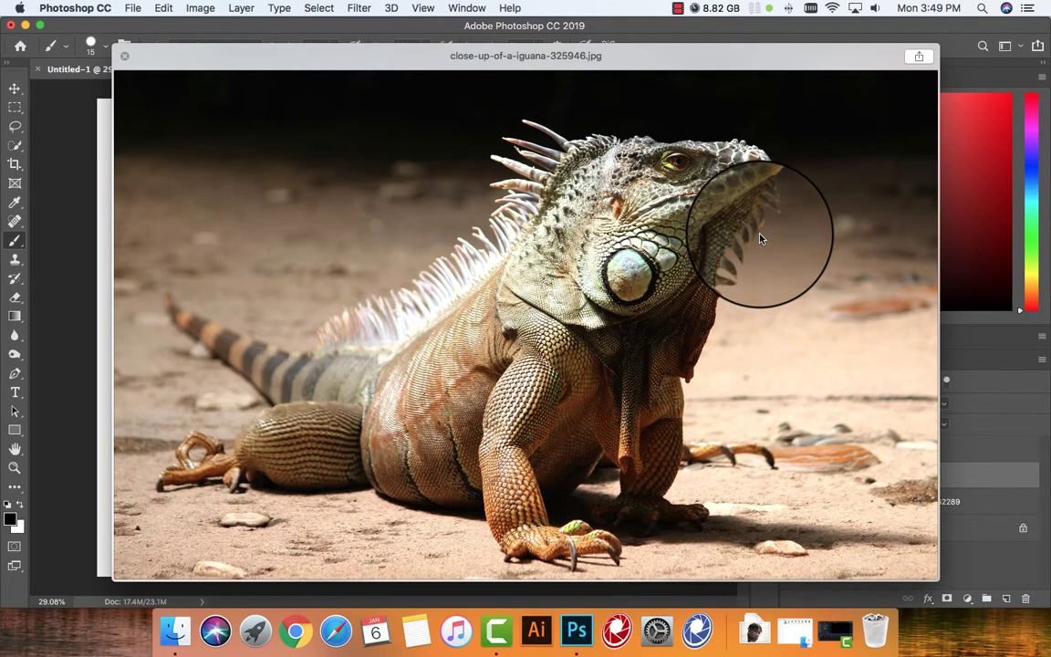
key("space")
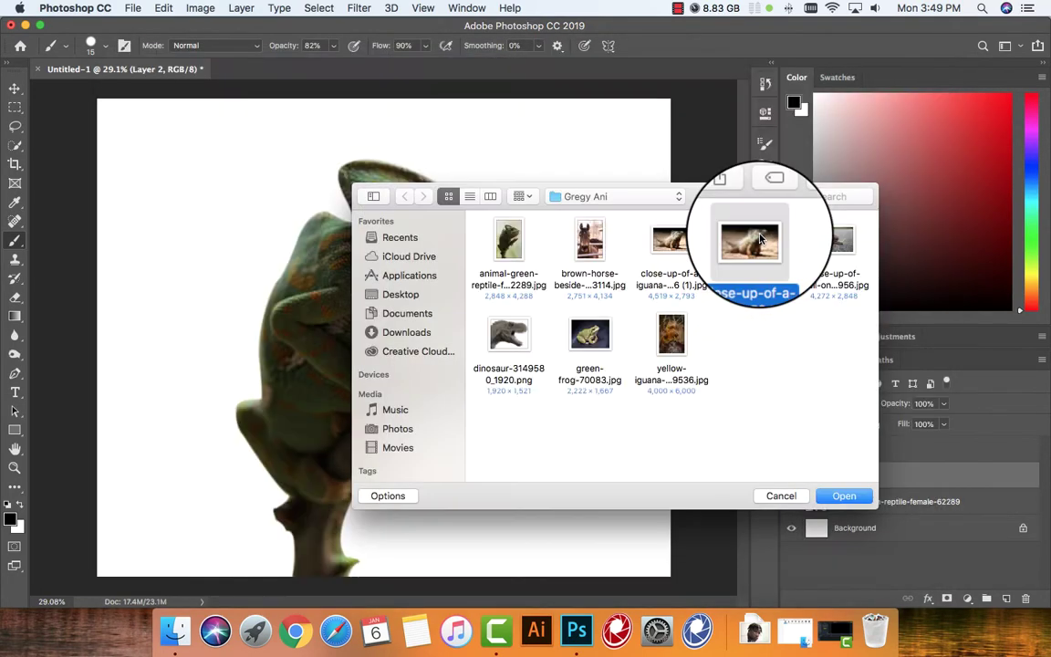
left_click(841, 495)
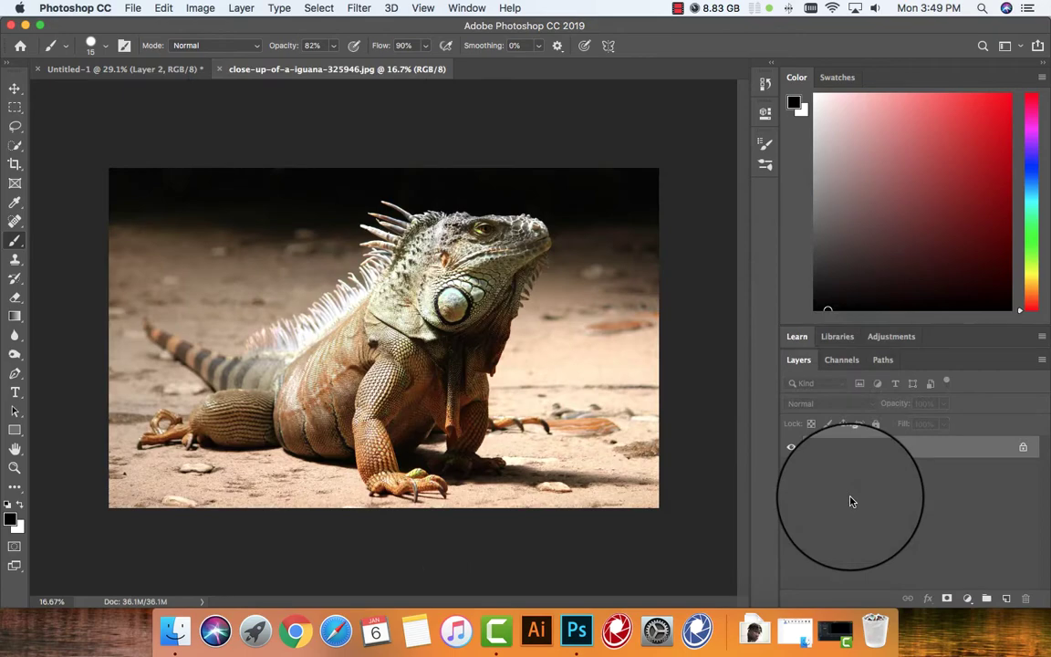
Step: Convert the iguana's locked background into Layer 0 and select the Pen tool
left_click(1023, 446)
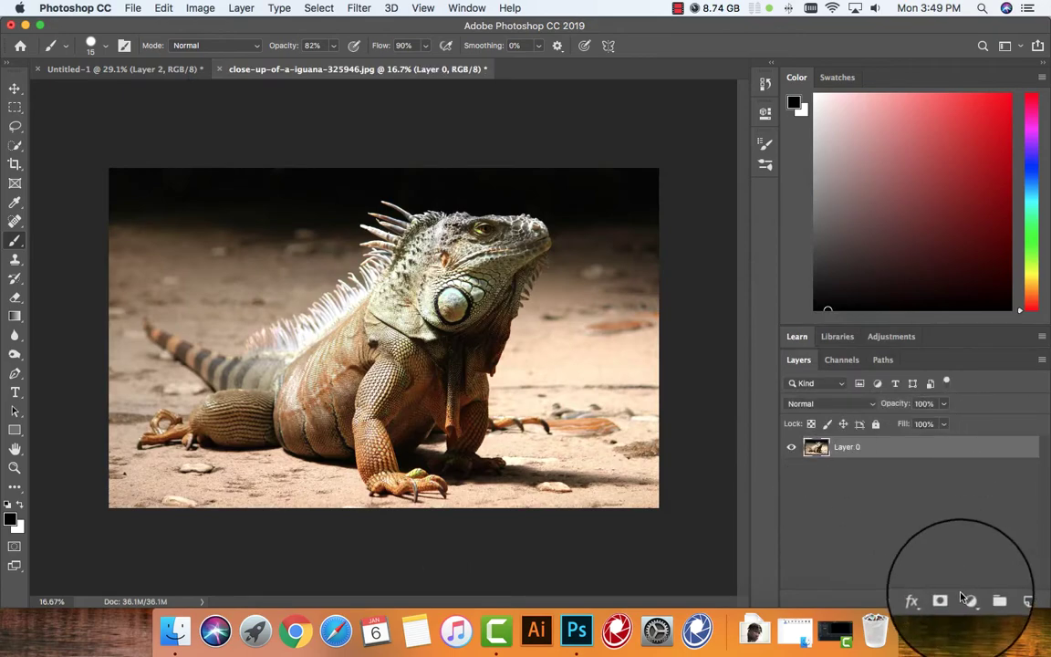
scroll(962, 598, "up", 5)
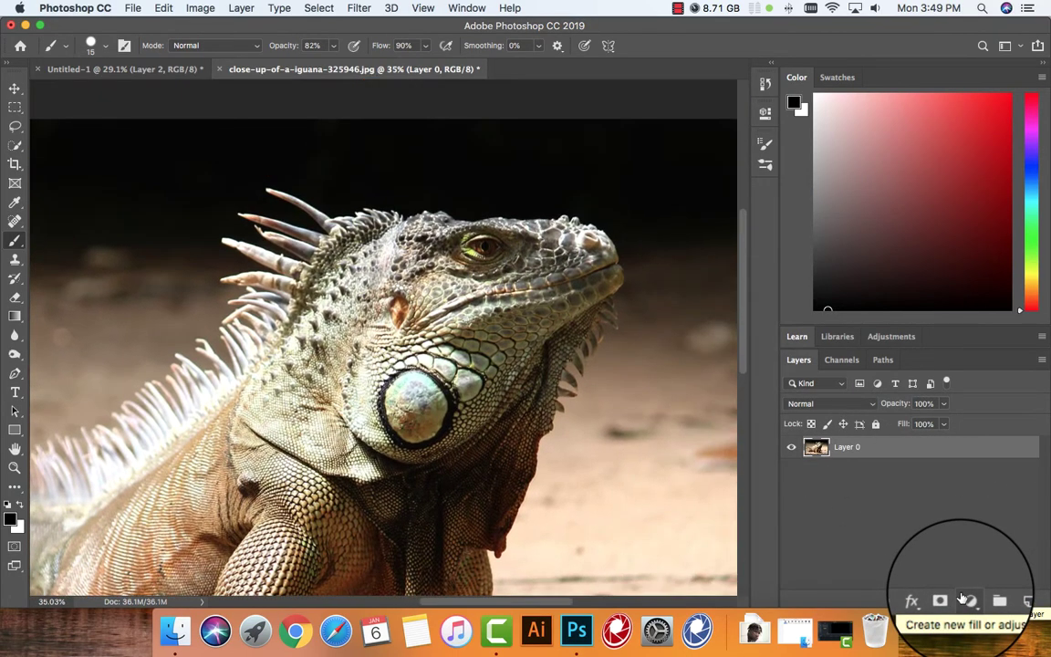
key("p")
scroll(962, 598, "down", 2)
scroll(962, 597, "down", 2)
scroll(963, 598, "down", 2)
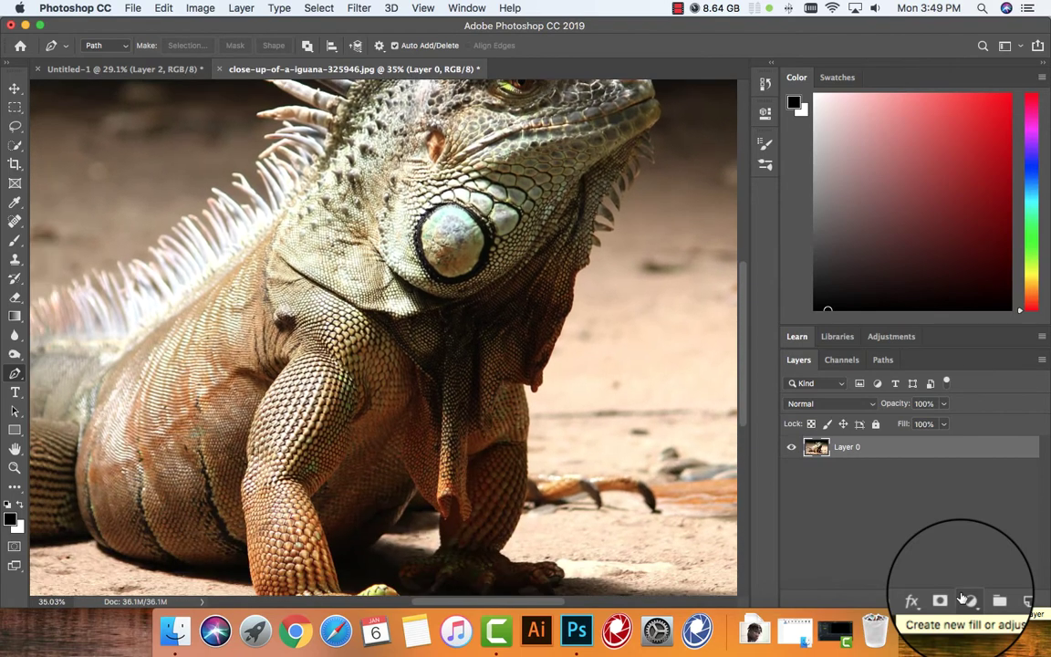
Step: Start the path on the iguana's throat and curve it along the throat spines
left_click(415, 394)
left_click_drag(403, 442, 410, 476)
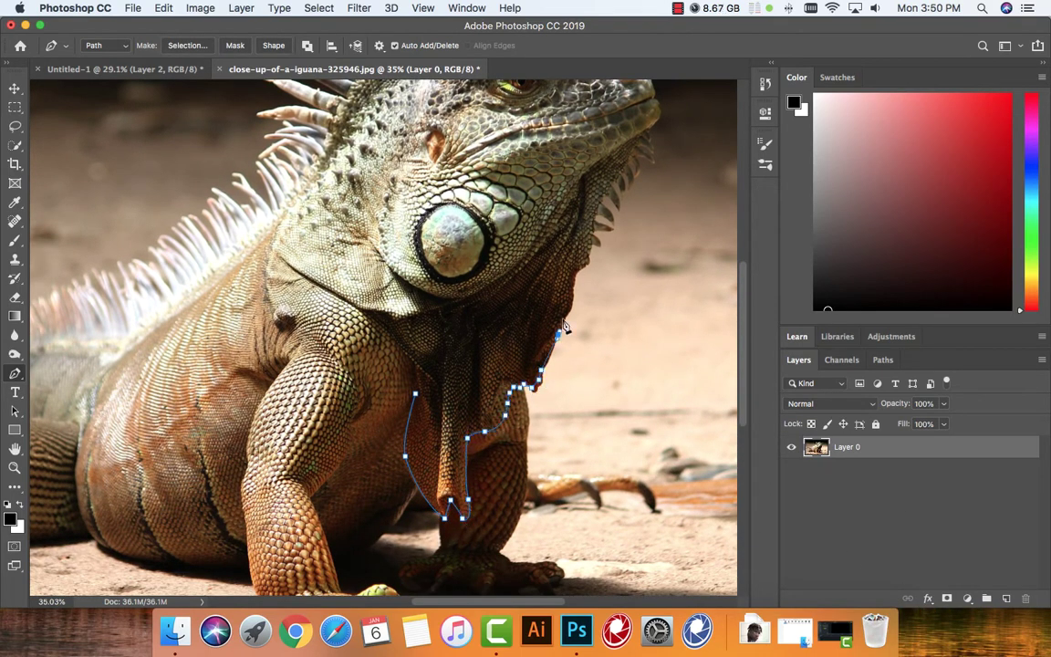
scroll(589, 270, "up", 3)
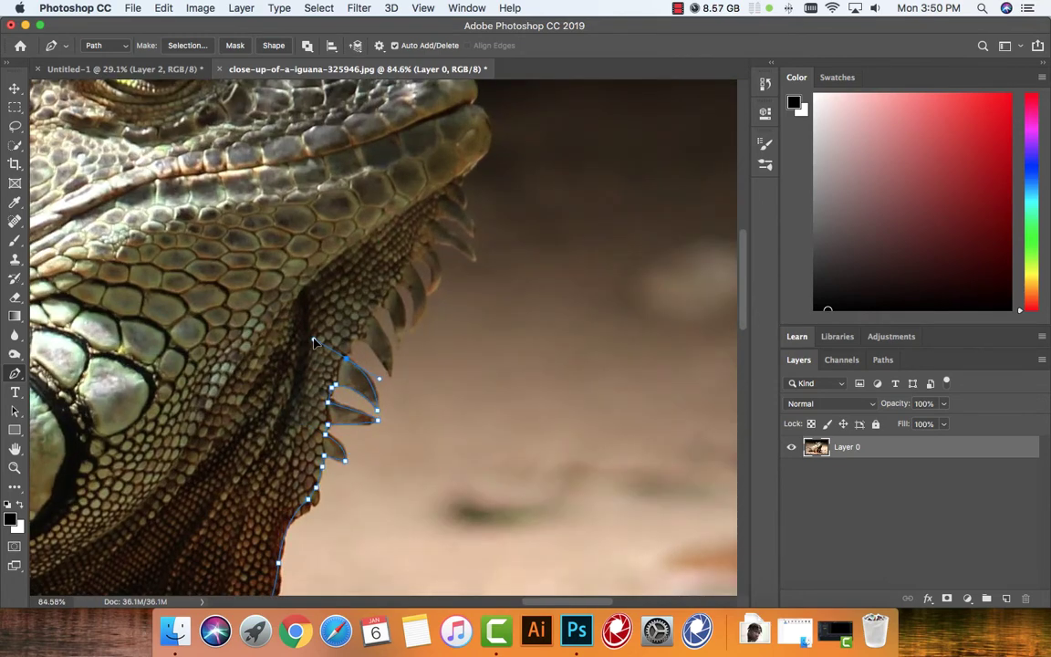
left_click(351, 341)
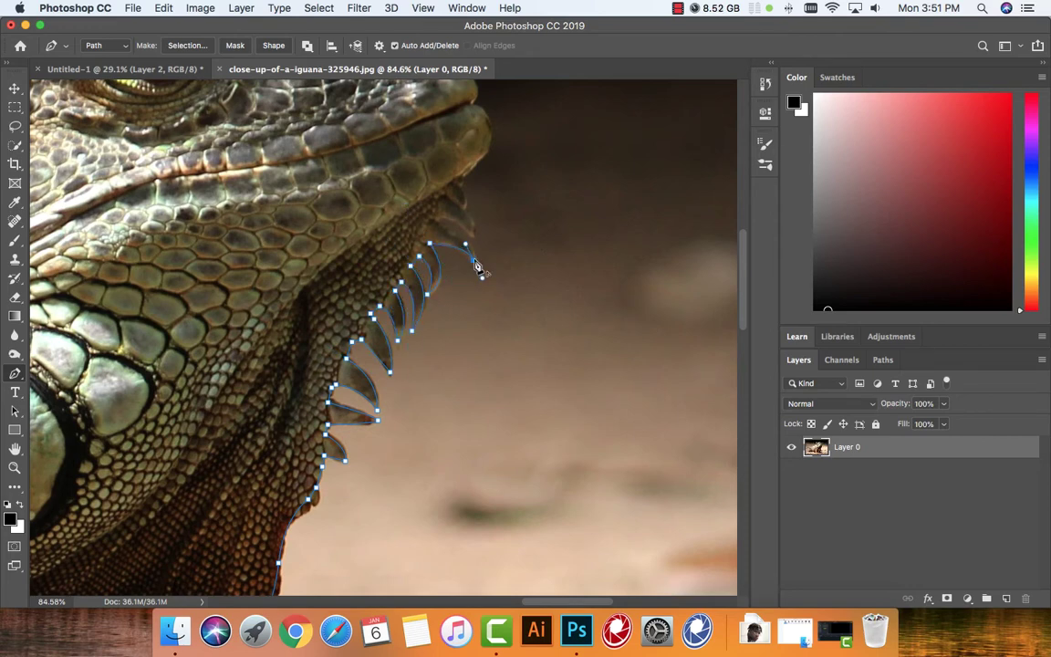
left_click_drag(436, 222, 384, 203)
Step: Extend the path up to the chin and pan to the top of the head
left_click(460, 178)
scroll(537, 357, "up", 4)
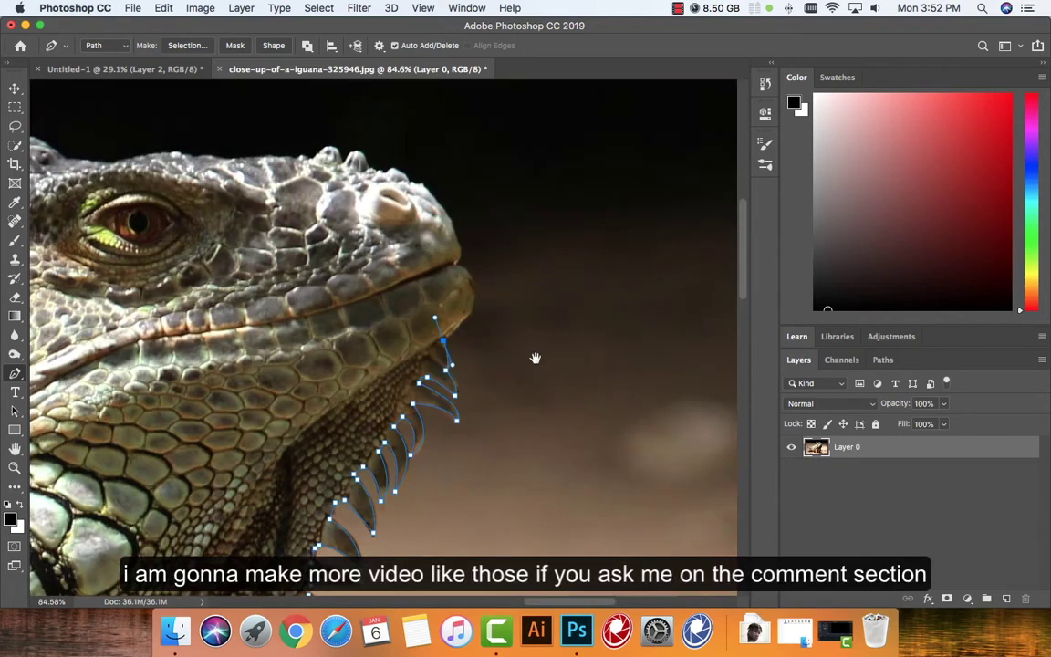
left_click(473, 307)
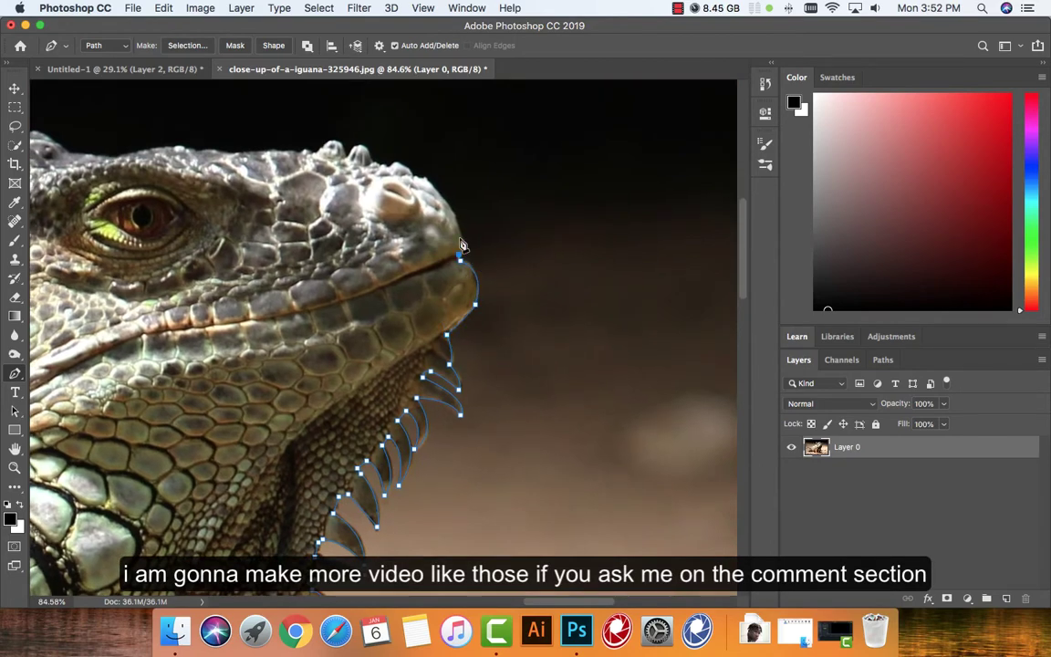
scroll(440, 196, "left", 4)
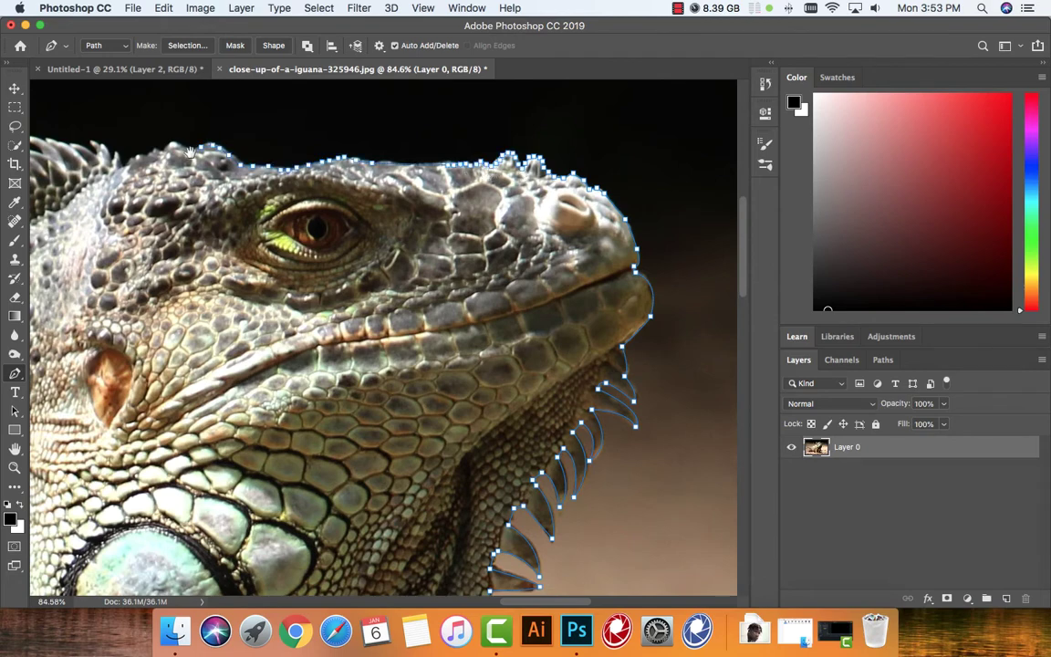
mouse_move(190, 151)
left_mouse_down()
mouse_move(454, 192)
mouse_move(328, 176)
left_mouse_up()
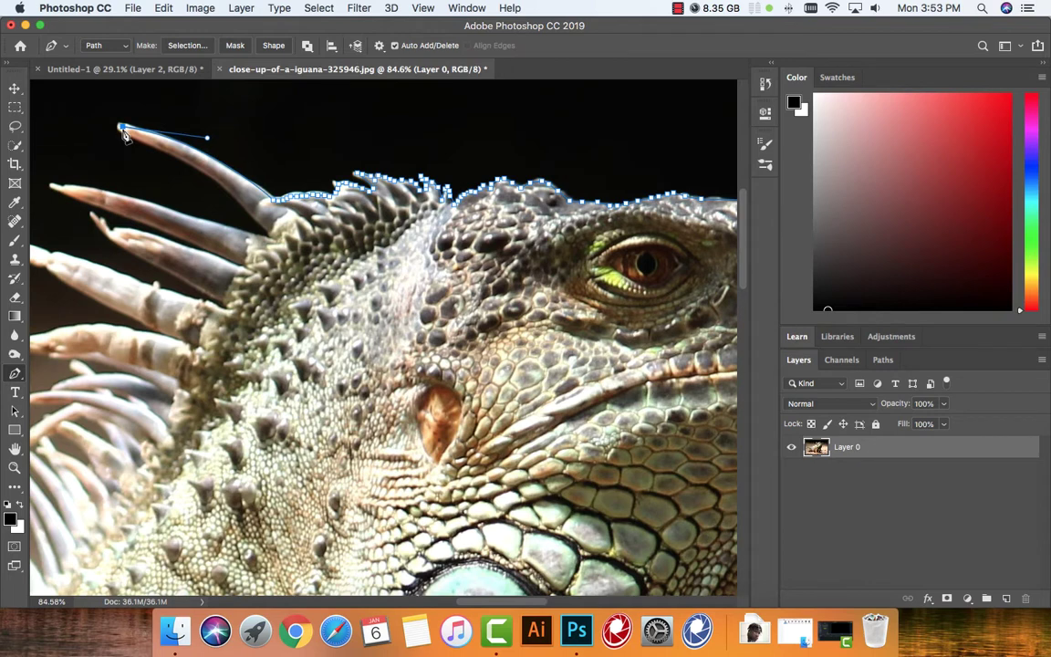
Step: Trace the Magnetic Pen outline up the long crest spike and around the next two spikes
left_click(122, 129)
left_click(251, 215)
left_click(271, 241)
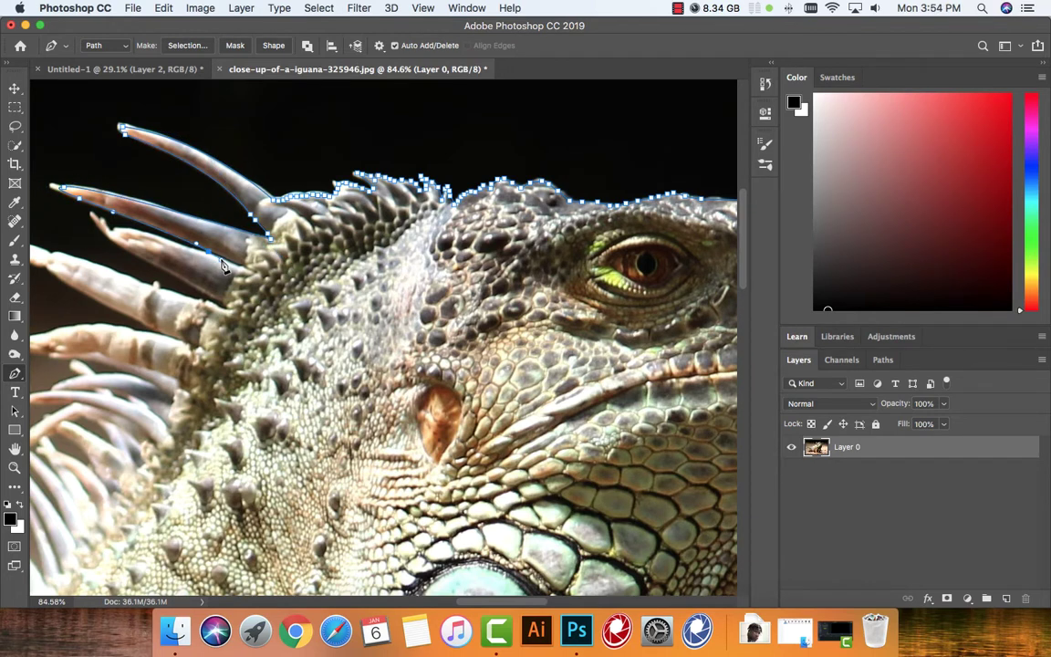
left_click(108, 234)
scroll(224, 306, "left", 5)
scroll(224, 305, "down", 2)
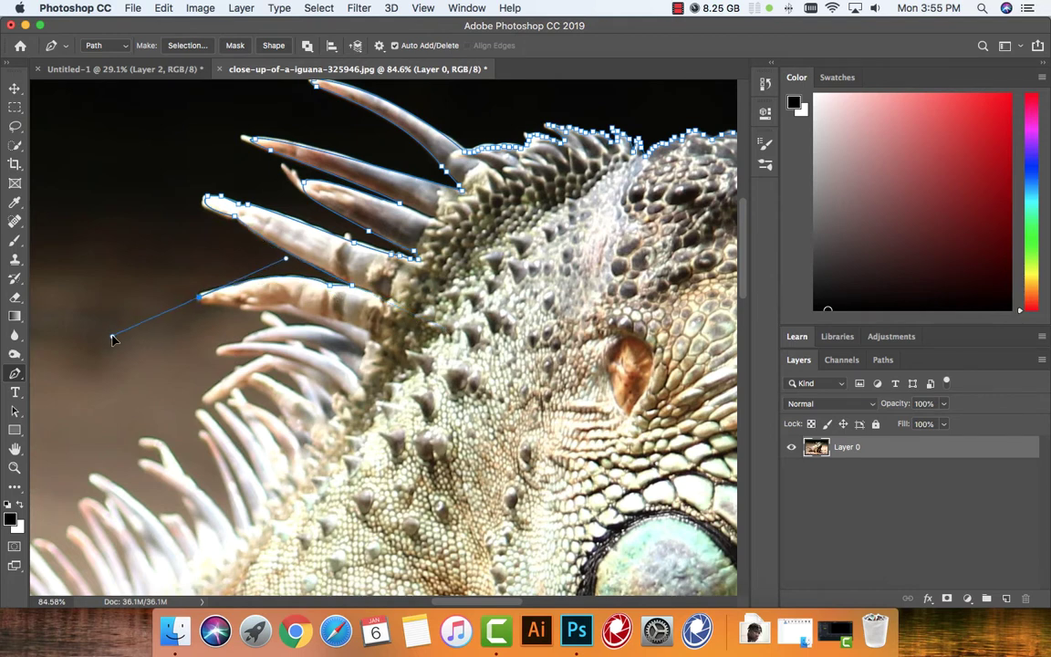
Step: Continue the outline along the row of back spikes, then fit the whole image on screen
left_click(187, 300)
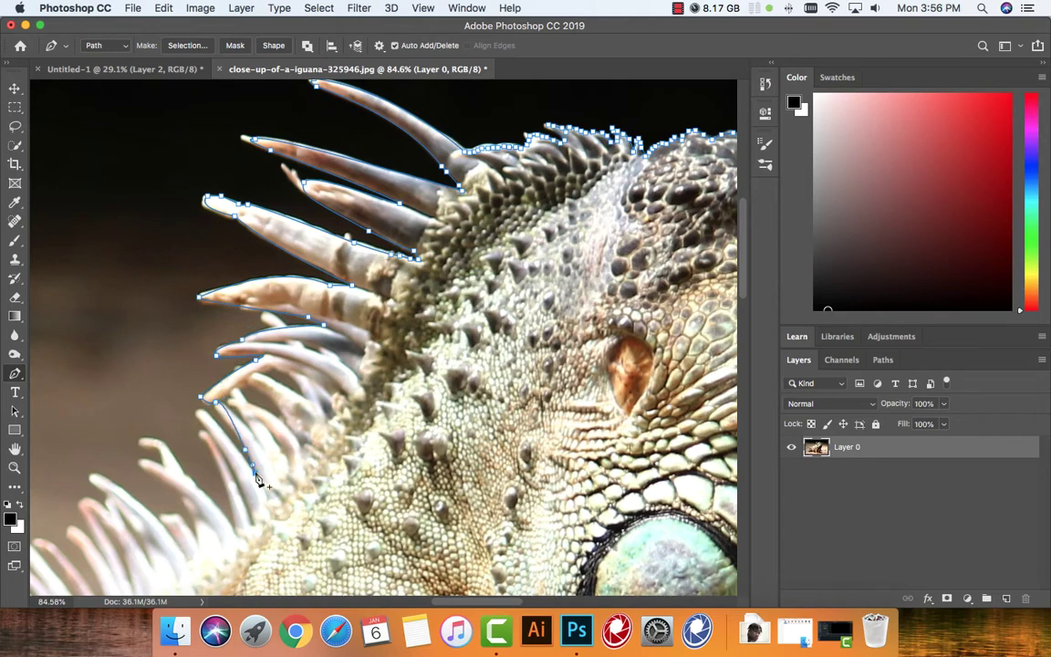
left_click_drag(309, 489, 399, 306)
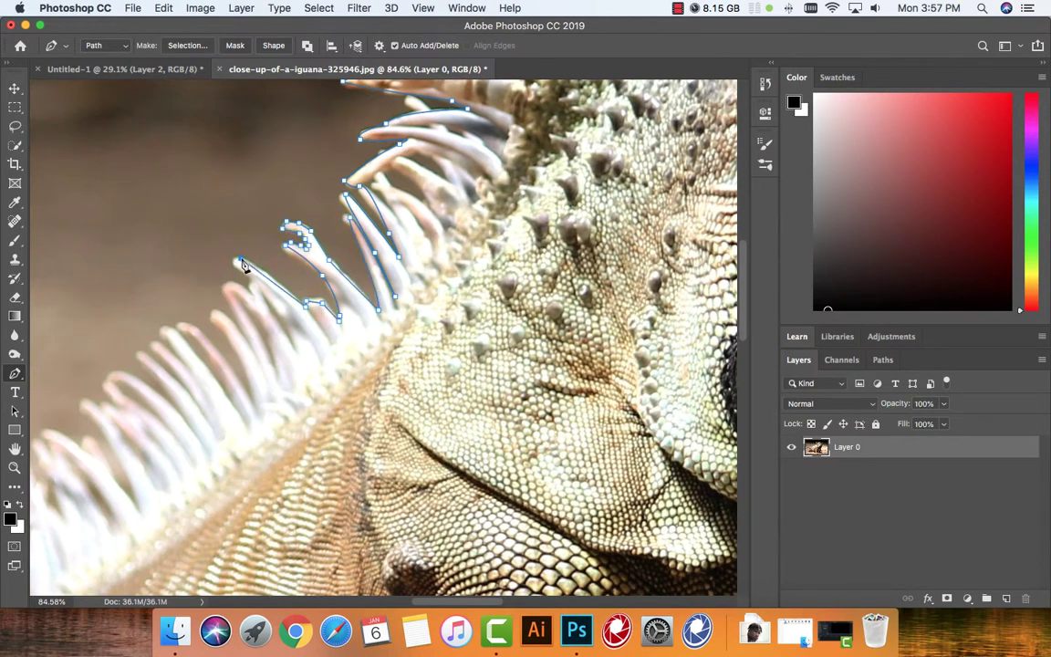
left_click_drag(254, 295, 512, 197)
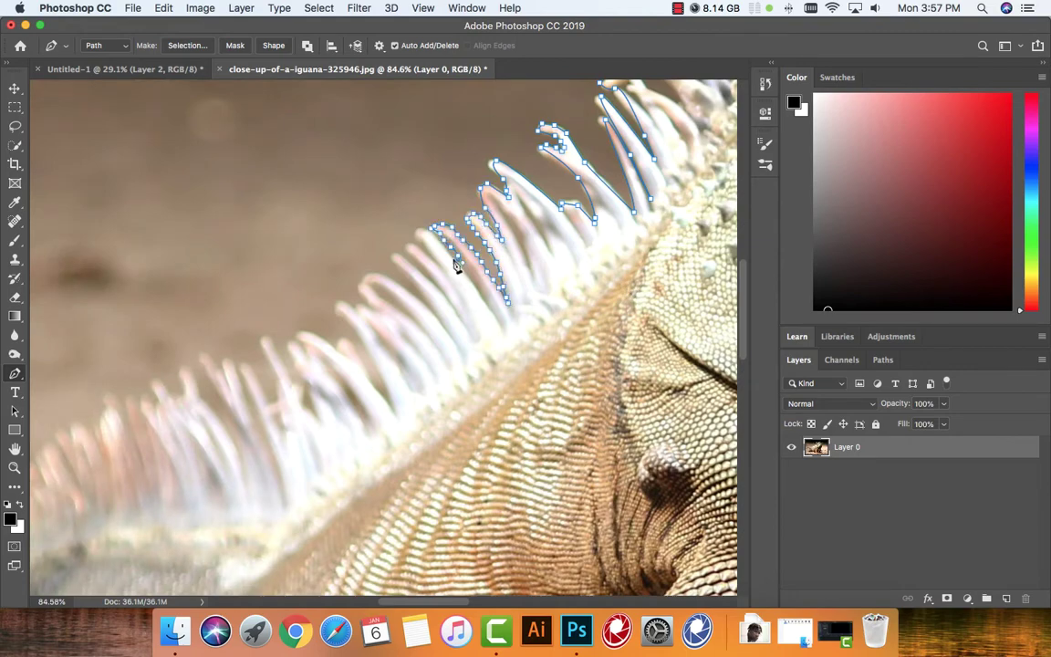
mouse_move(456, 265)
left_mouse_down()
mouse_move(336, 355)
mouse_move(476, 195)
mouse_move(437, 246)
mouse_move(391, 230)
mouse_move(347, 240)
mouse_move(188, 324)
mouse_move(508, 309)
left_mouse_up()
key("super+0")
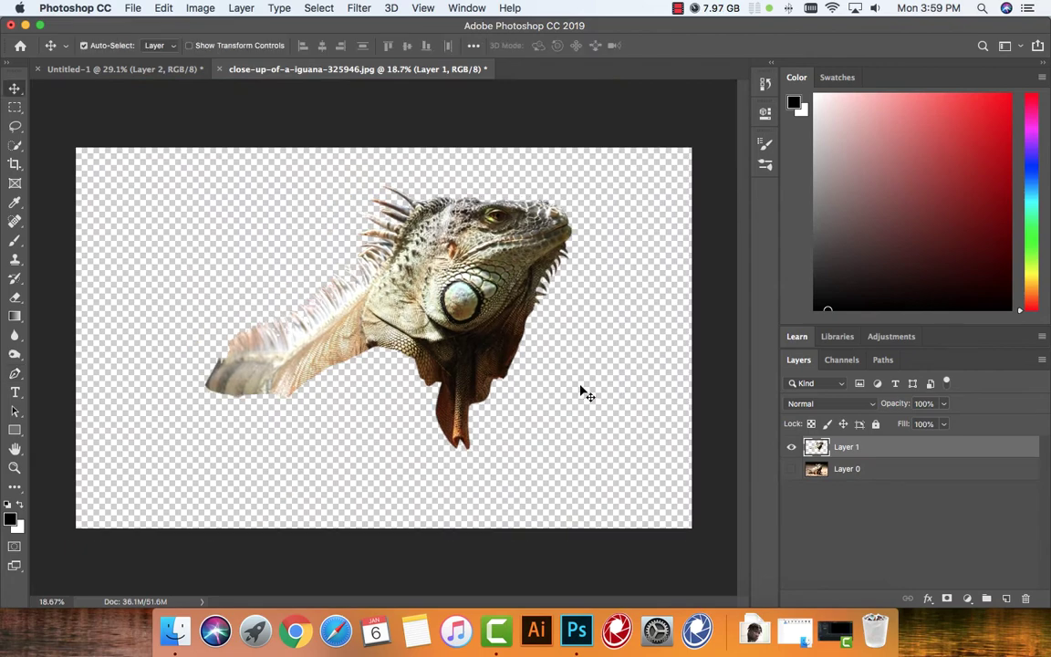
Step: In Untitled-1, delete the chameleon's head inside the selection
left_click(173, 70)
key("p")
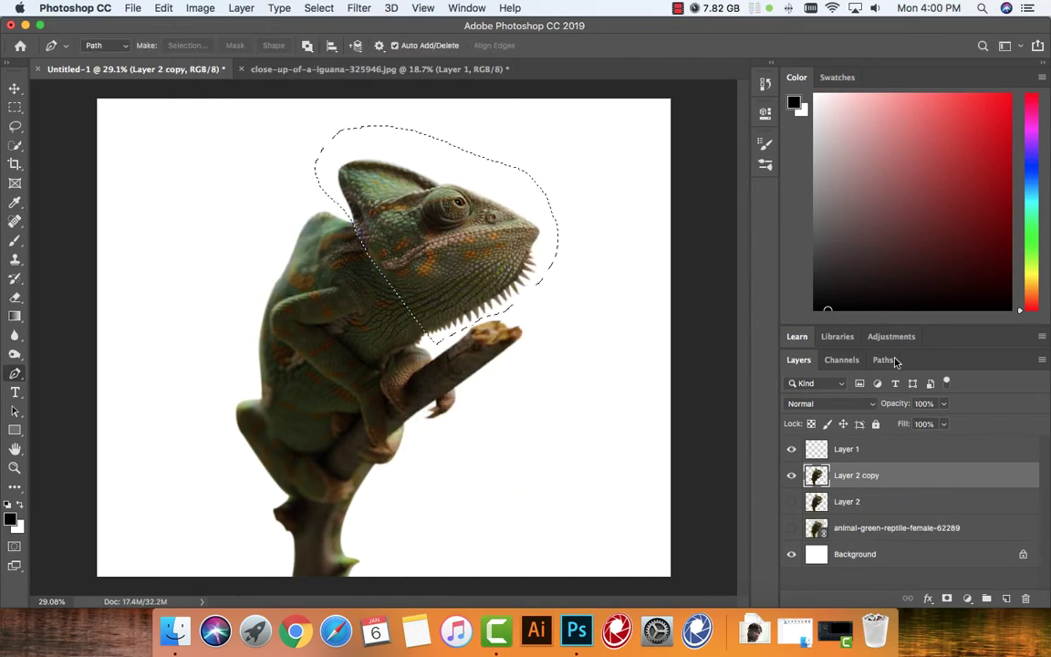
left_click(157, 8)
mouse_move(241, 8)
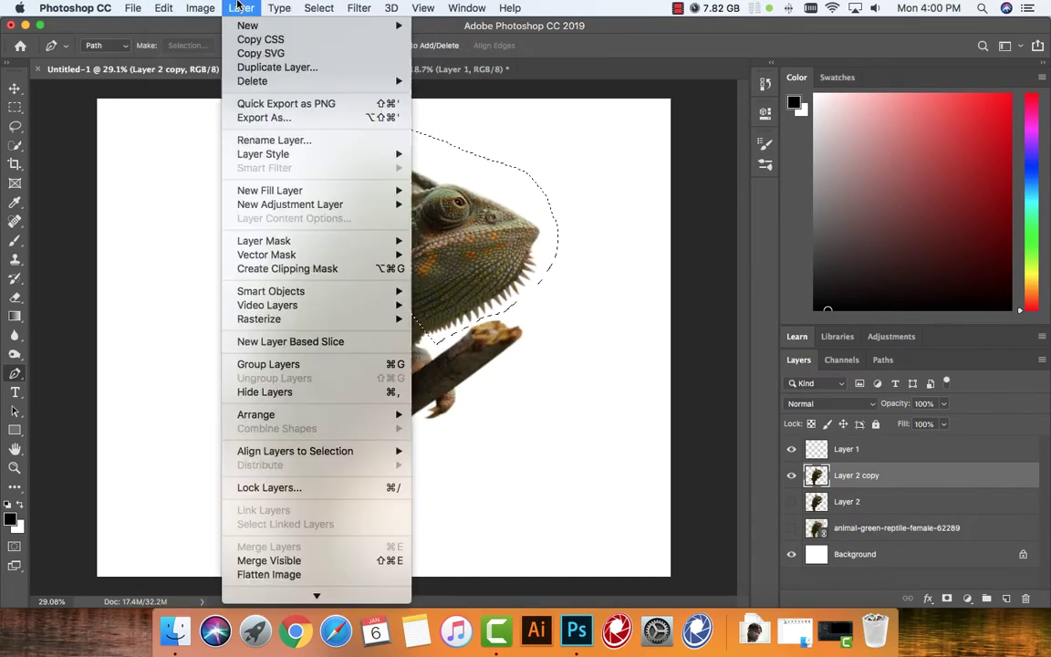
left_click(164, 8)
key("Delete")
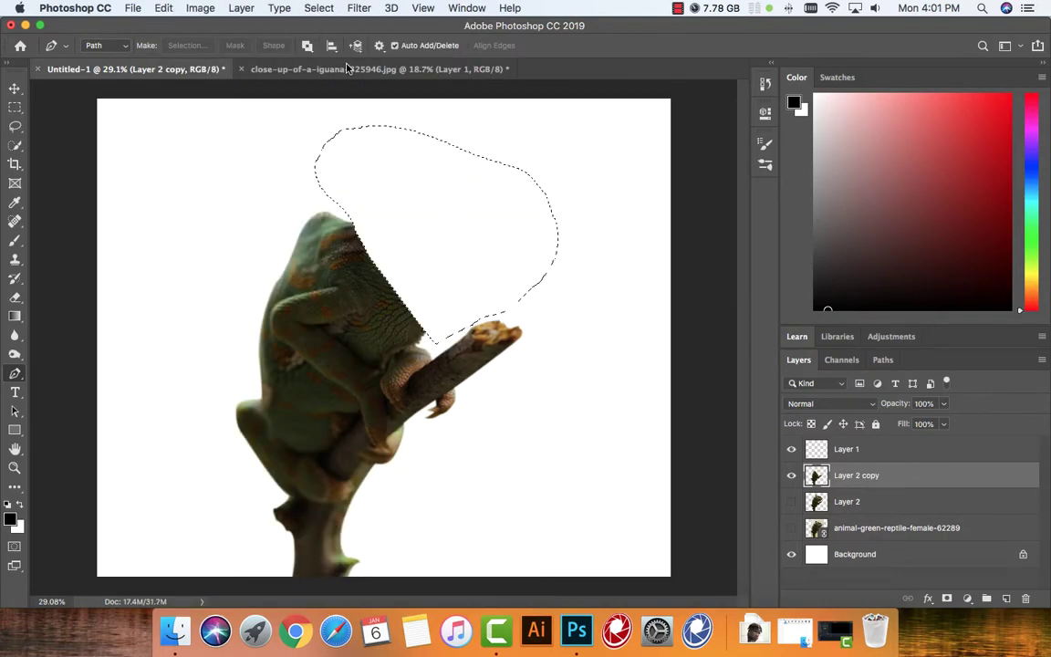
Step: Drag the cut-out iguana into Untitled-1 and scale it down to fit the chameleon
left_click(347, 68)
key("v")
left_click_drag(566, 300, 417, 286)
key("ctrl+t")
mouse_move(82, 548)
left_mouse_down()
mouse_move(387, 305)
mouse_move(432, 300)
mouse_move(622, 363)
left_mouse_up()
Step: Rotate the iguana about 18.7°, scale it to ~85%, and place it on the chameleon's shoulders
key("Return")
key("5")
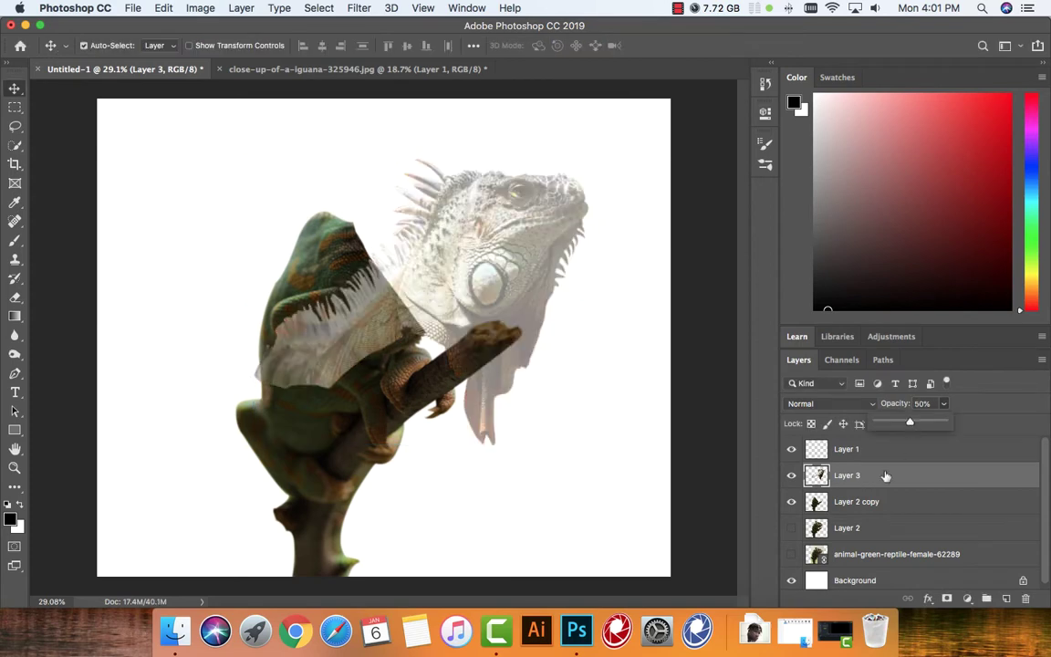
key("ctrl+t")
left_click_drag(465, 265, 501, 169)
mouse_move(493, 338)
left_mouse_down()
mouse_move(475, 351)
mouse_move(431, 184)
left_mouse_up()
key("Return")
left_click_drag(435, 242, 448, 243)
key("0")
Step: Lower Layer 2 copy's opacity to 80% and group it with the iguana layer
left_click(856, 501)
left_click(943, 404)
left_click_drag(912, 423, 931, 427)
key("ctrl+g")
key("ctrl+g")
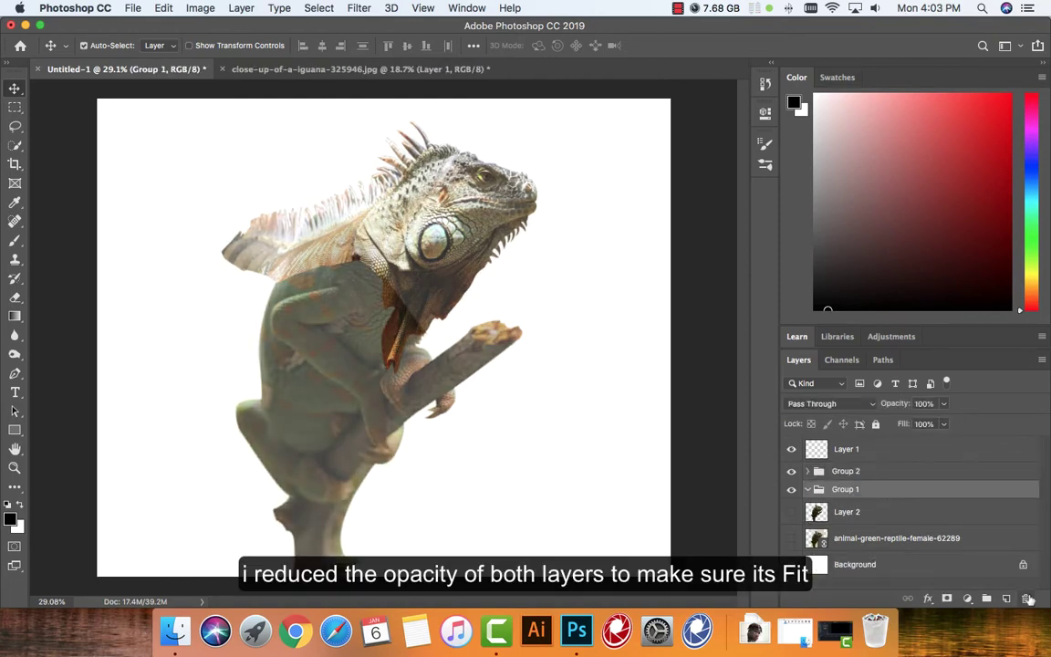
Step: Duplicate the group as 'j' and expand it to show its layers
right_click(913, 489)
left_click(915, 73)
type("j")
key("Return")
left_click(809, 471)
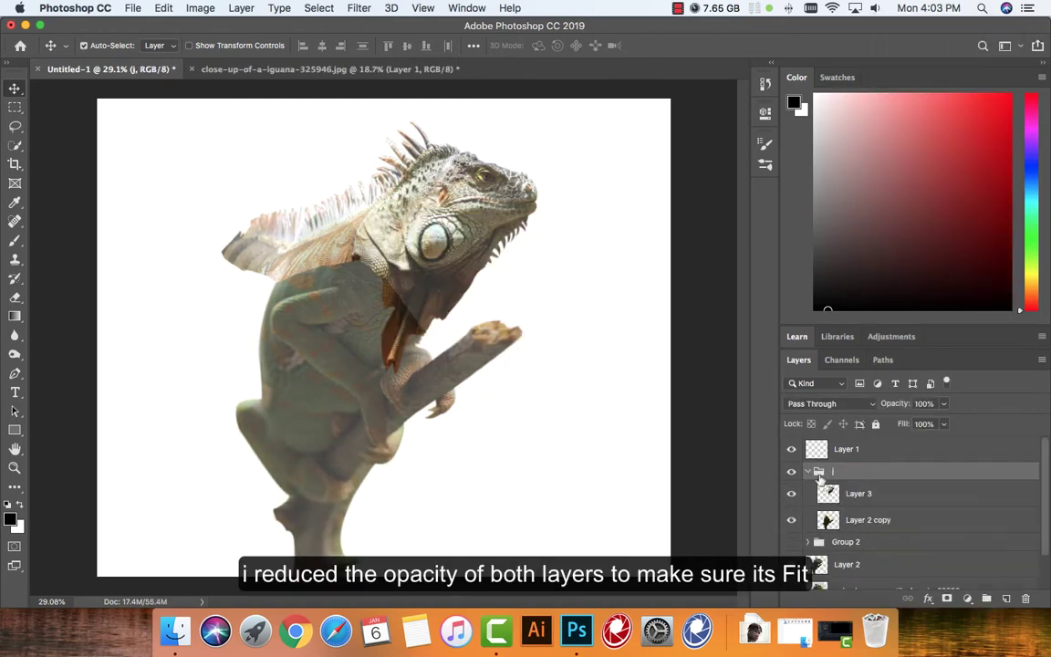
Step: Add an empty Layer 4 inside group j and set Layer 3's opacity to 75%
left_click(857, 493)
left_click(867, 519)
left_click(858, 493)
left_click(943, 404)
mouse_move(912, 423)
left_mouse_down()
mouse_move(940, 425)
mouse_move(926, 424)
left_mouse_up()
left_click(867, 519)
left_click(943, 403)
Step: Erase part of the iguana's left crest on Layer 3 with a soft 100 px Background Eraser
key("e")
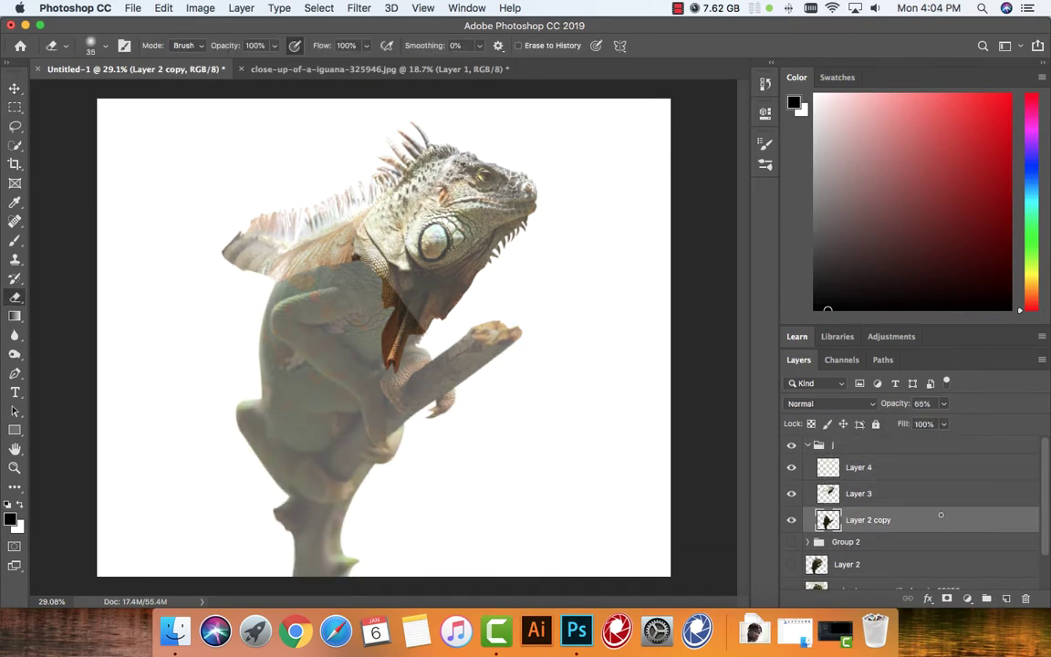
key("F5")
left_click(644, 173)
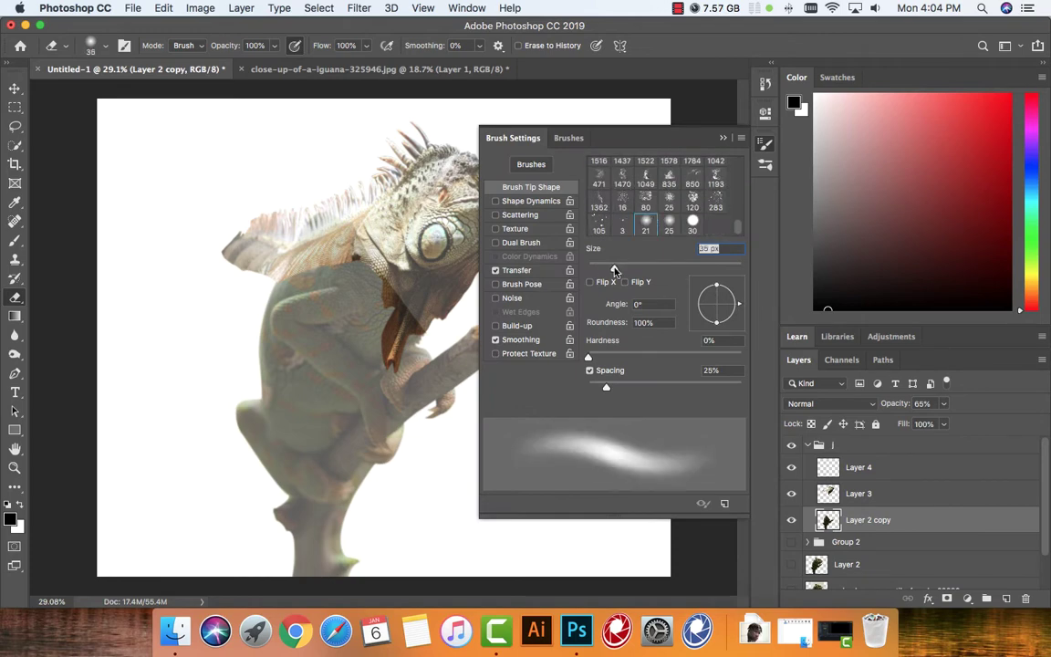
key("F5")
key("alt+bracketright")
key("shift+e")
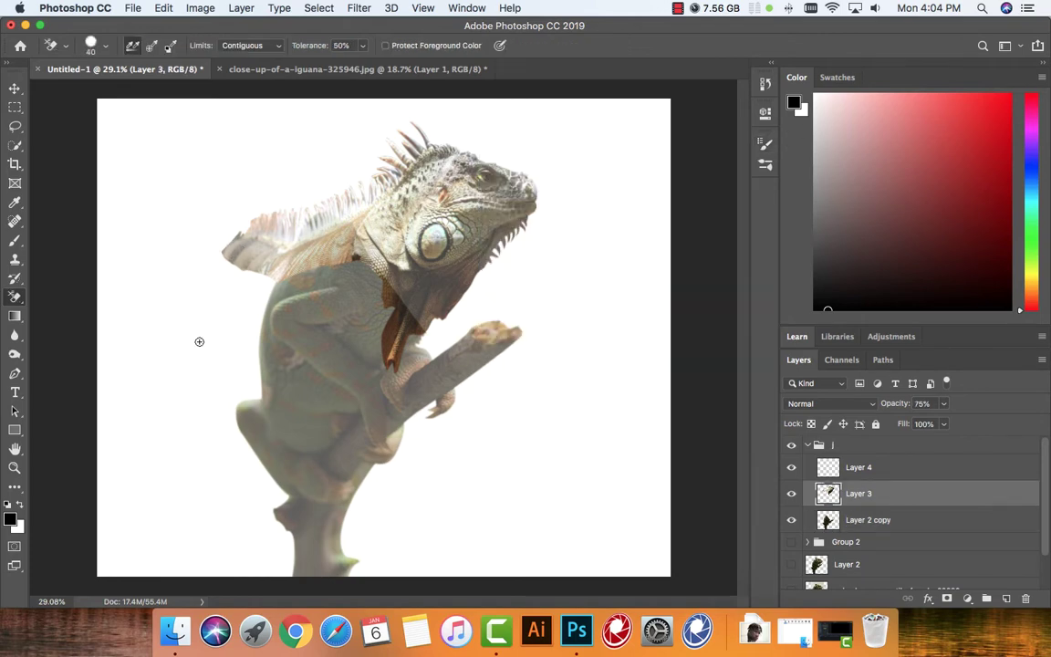
right_click(198, 341)
key("bracketleft")
key("bracketleft")
key("Return")
left_click_drag(211, 198, 219, 261)
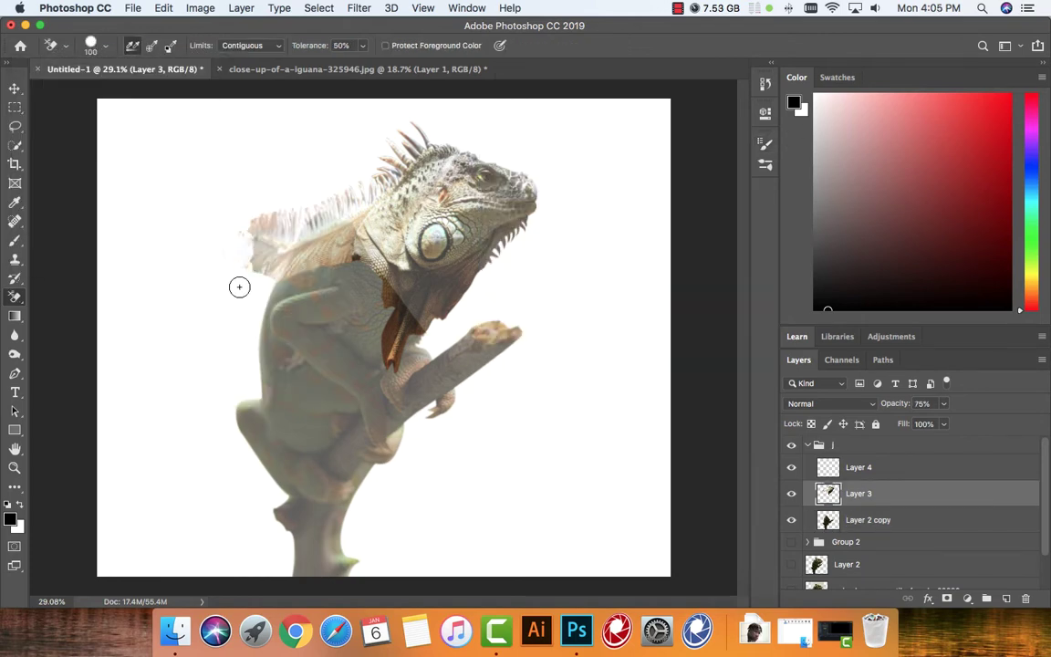
Step: Switch to a different preset on the regular Eraser at 159 px and erase more left crest
left_click(770, 164)
left_click(668, 321)
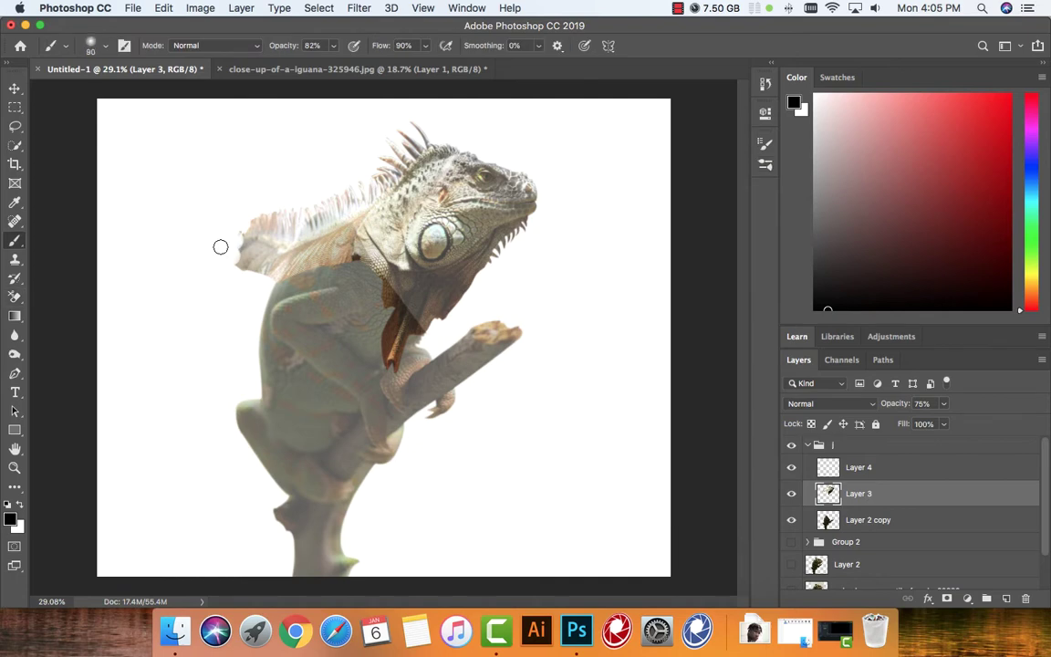
key("e")
right_click(66, 293)
key("Return")
left_click_drag(219, 196, 224, 242)
right_click(237, 170)
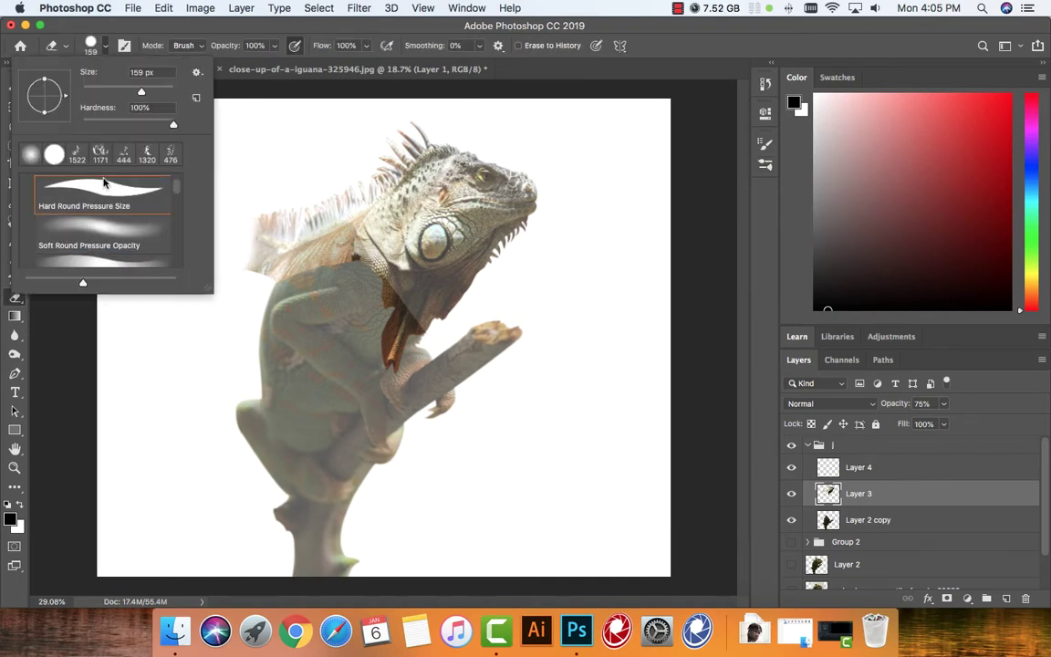
key("Return")
left_click_drag(228, 187, 265, 238)
Step: Raise the body layer's opacity, then erase the remaining left crest and the peach overlay on the upper back
key("alt+bracketleft")
left_click_drag(917, 421, 953, 421)
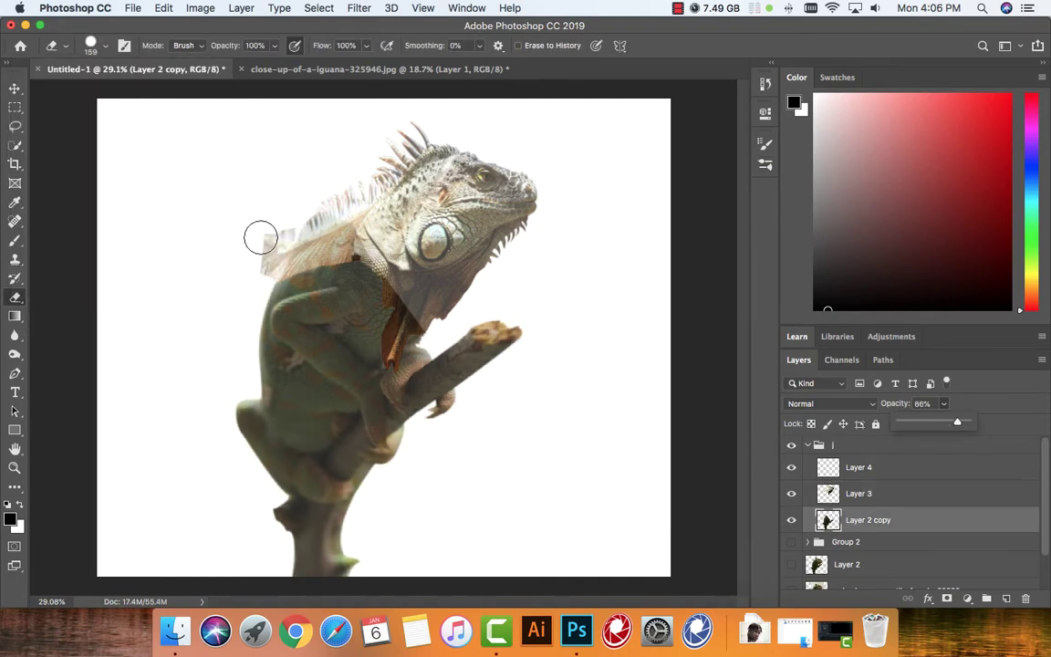
key("alt+bracketright")
mouse_move(292, 215)
left_mouse_down()
mouse_move(289, 194)
mouse_move(254, 235)
mouse_move(256, 263)
mouse_move(276, 219)
mouse_move(279, 245)
mouse_move(288, 191)
mouse_move(274, 228)
mouse_move(323, 220)
left_mouse_up()
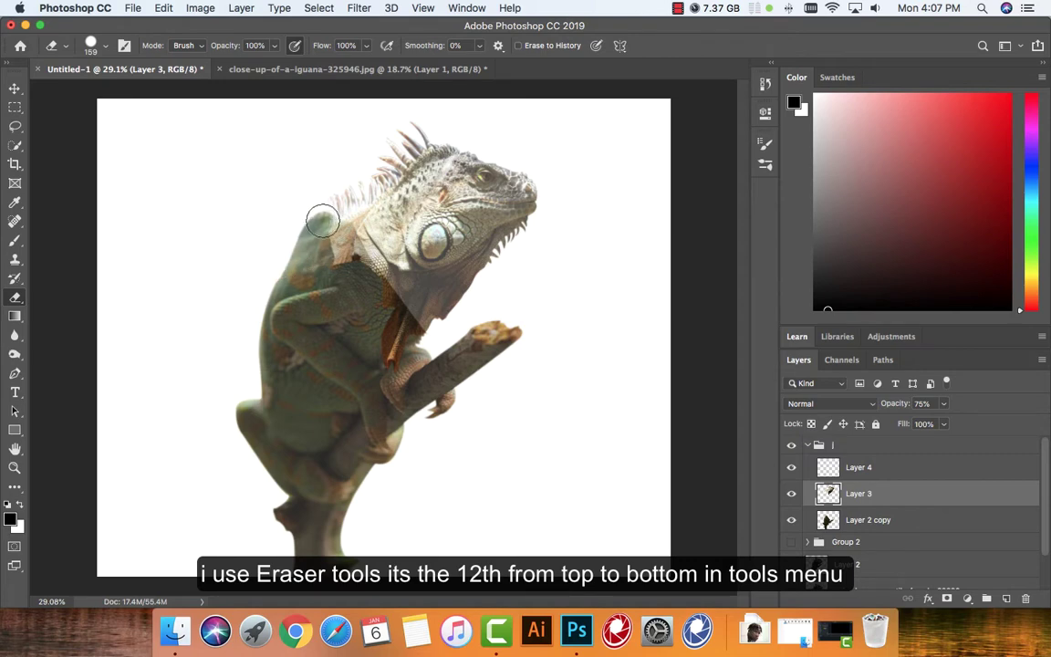
left_click_drag(330, 276, 302, 190)
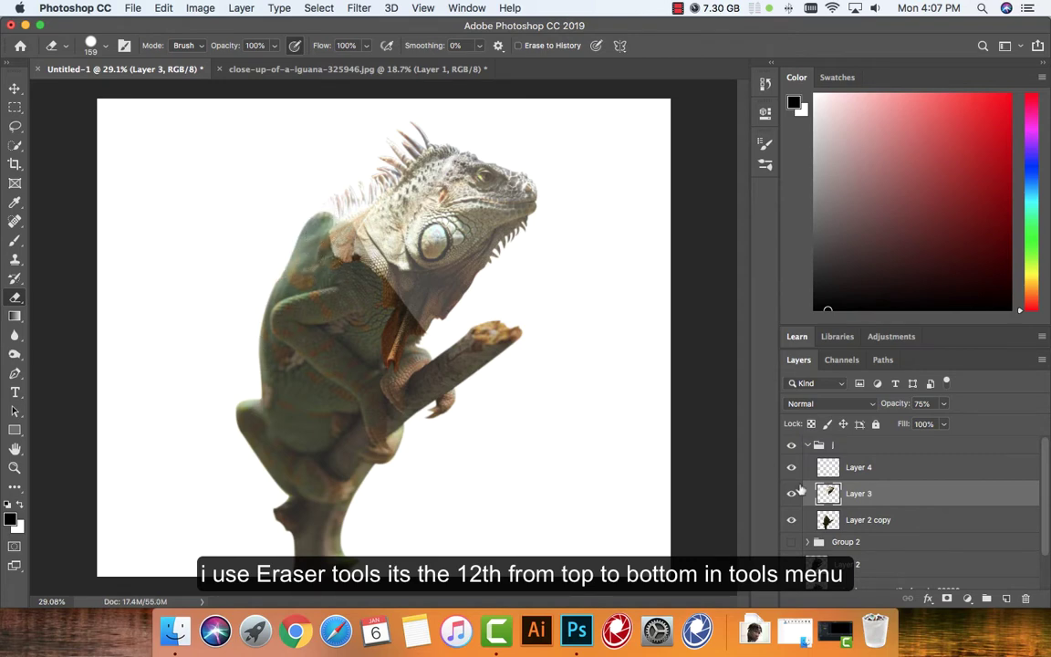
Step: Return Layer 3's opacity to 100%
left_click(827, 520)
left_click(858, 492)
left_click_drag(943, 403, 1005, 426)
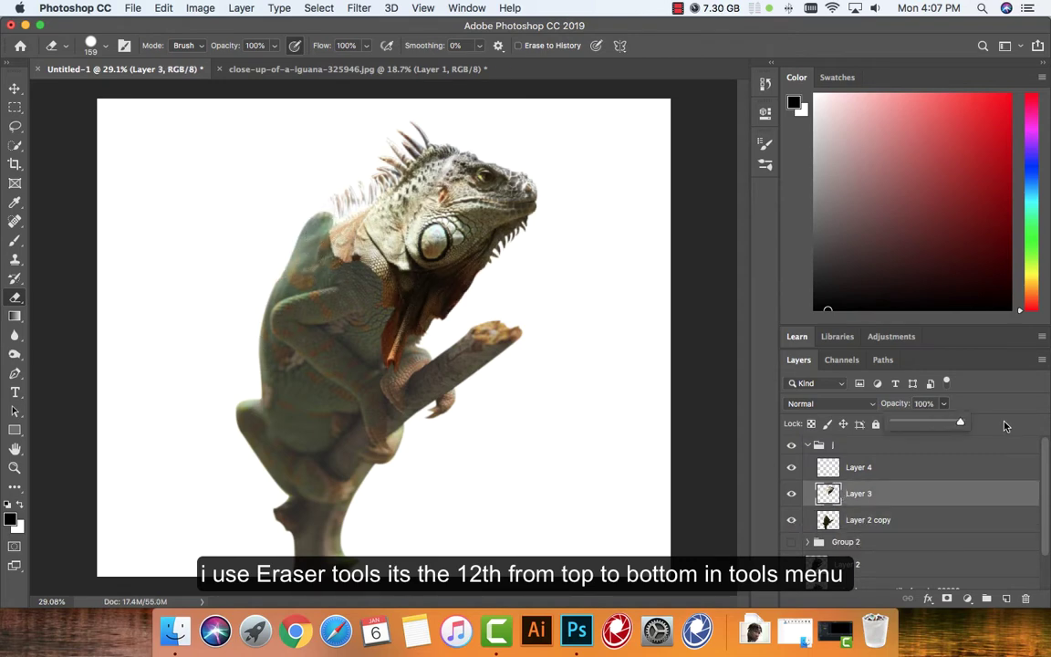
left_click_drag(944, 403, 972, 424)
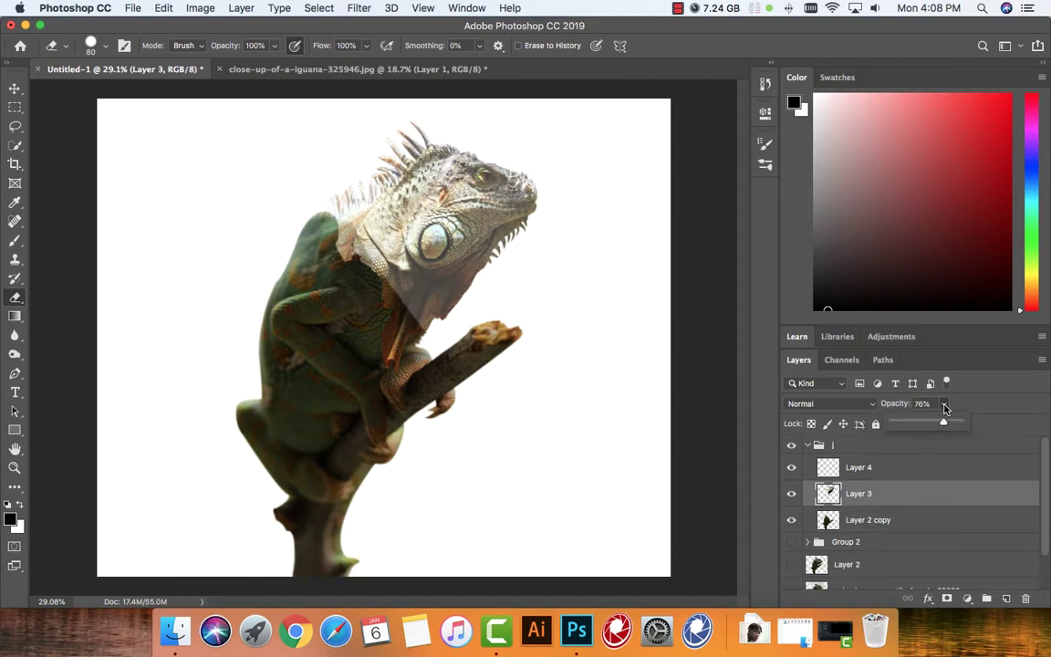
key("ctrl+z")
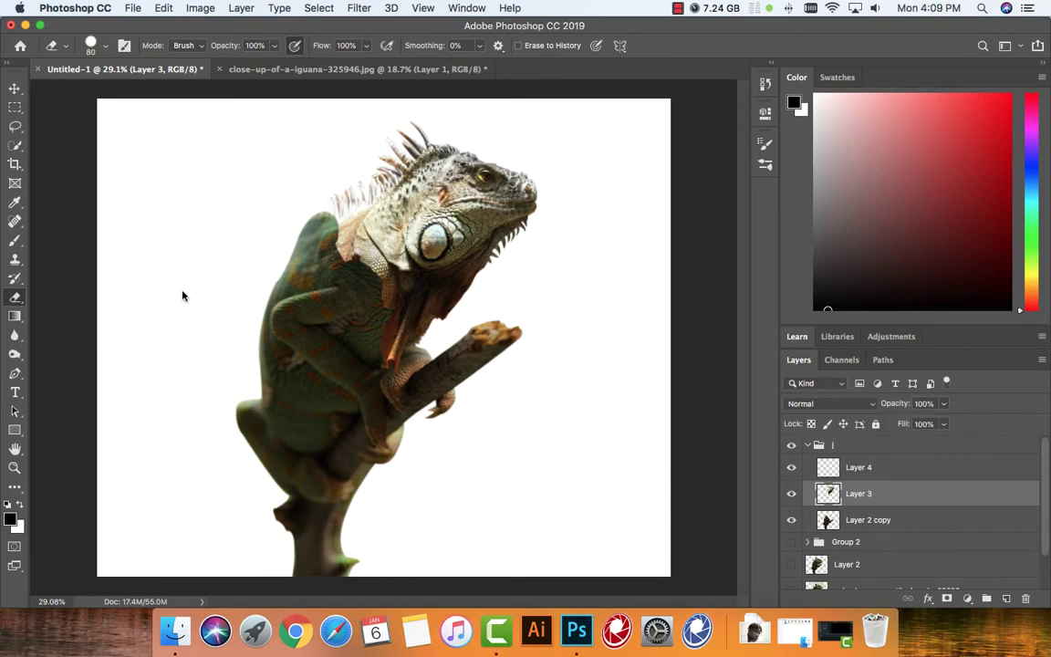
Step: Puppet Warp the neck so the iguana head tilts up and to the right
scroll(289, 250, "up", 3)
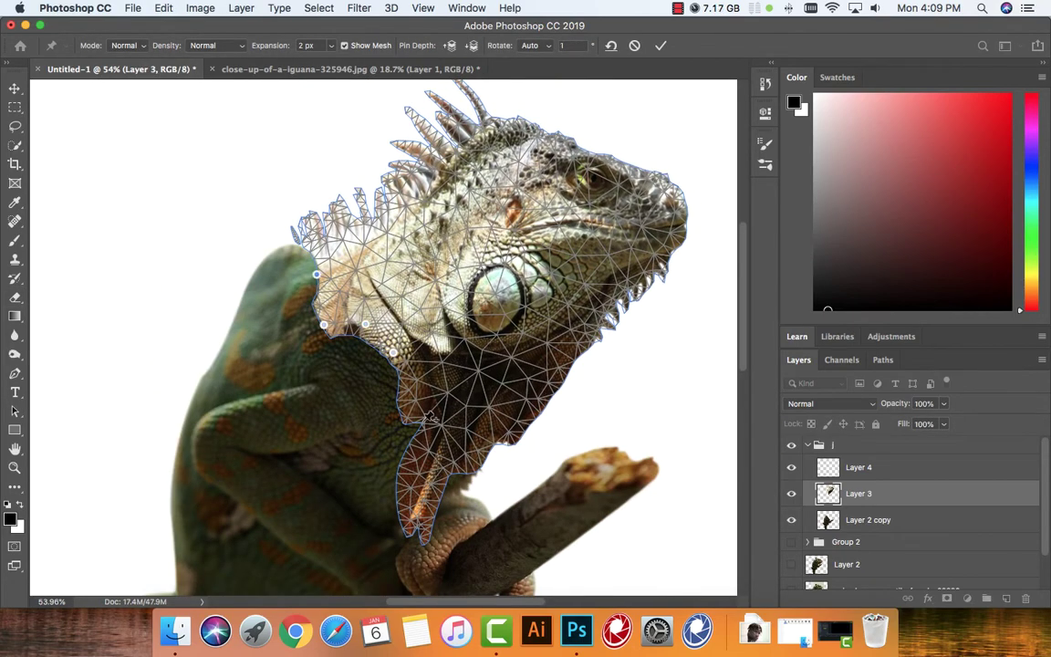
left_click_drag(331, 322, 415, 394)
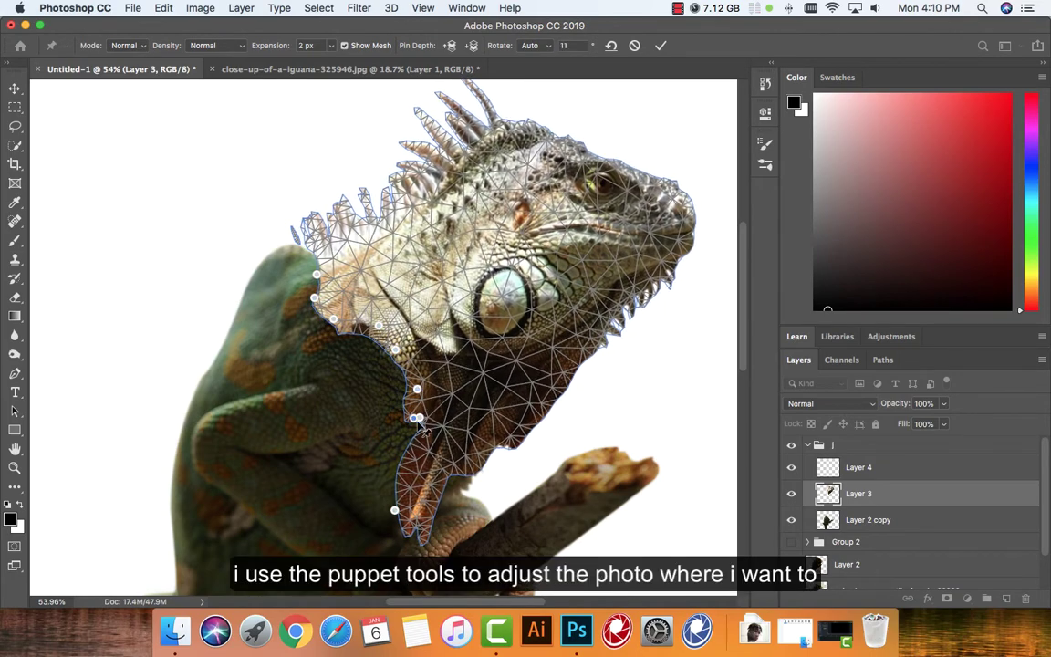
left_click_drag(415, 394, 392, 431)
left_click_drag(330, 274, 326, 219)
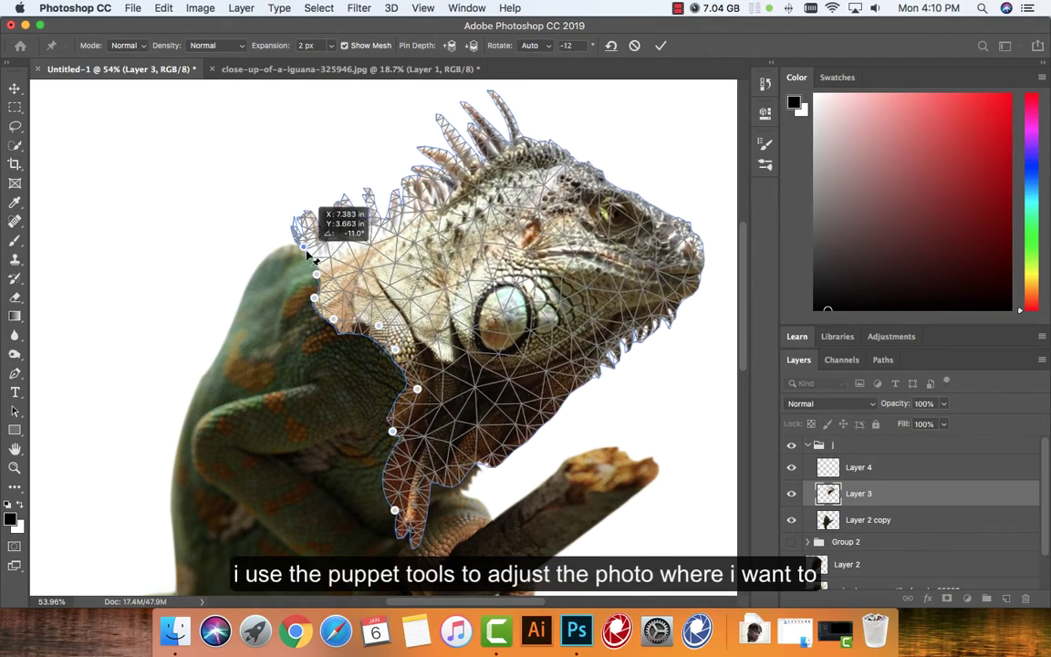
key("Return")
Step: Check a History state, then ready an 80 px Blur brush on the neck seam
key("e")
left_click(766, 82)
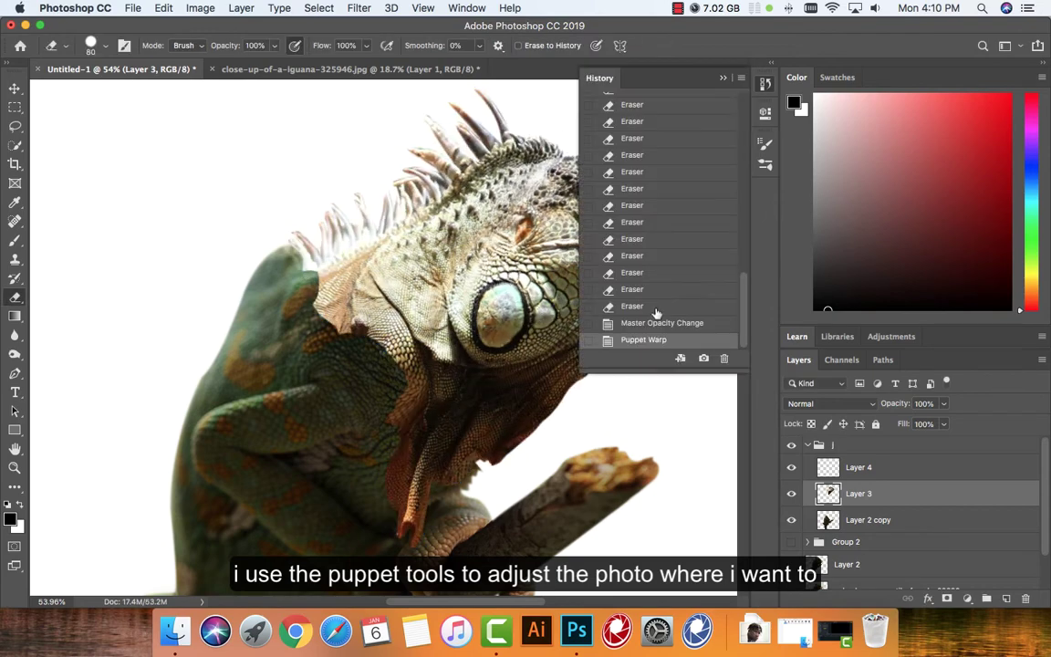
left_click(655, 315)
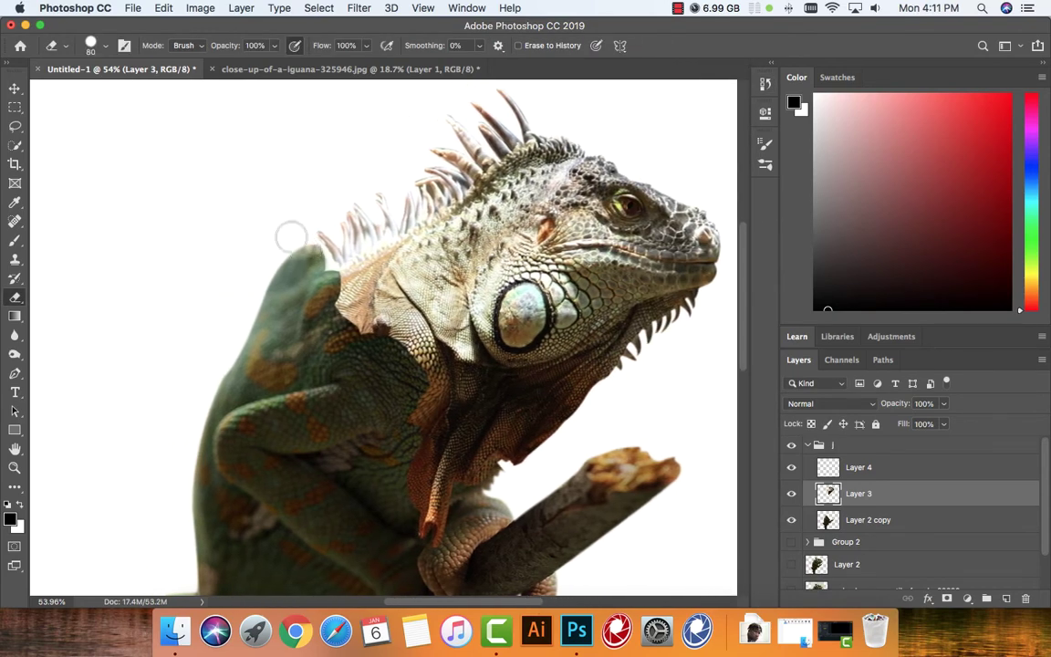
scroll(402, 344, "down", 3)
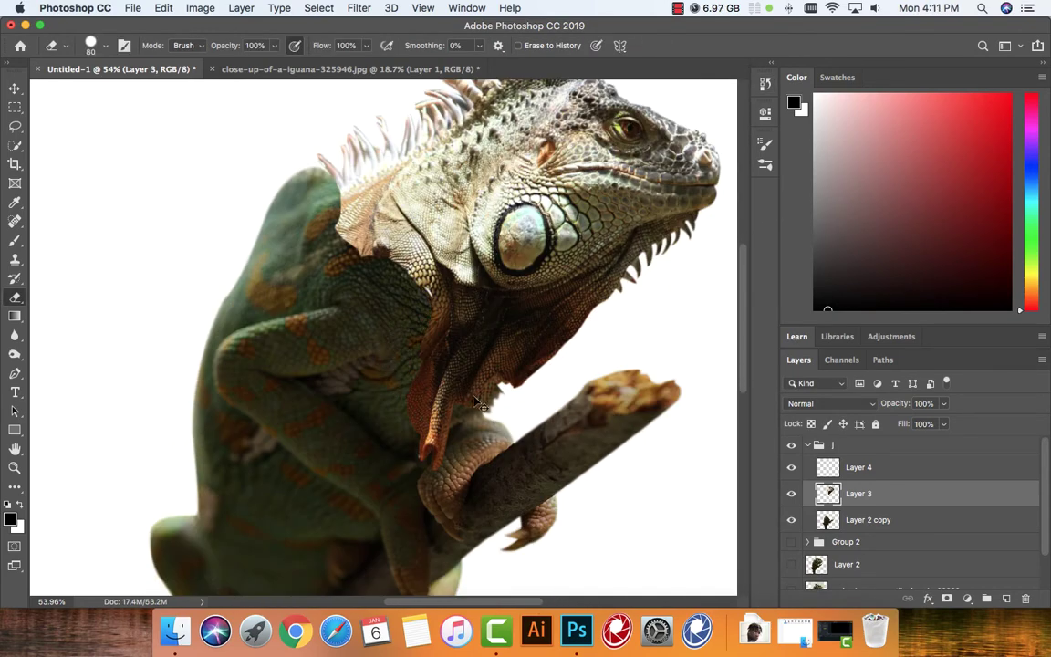
key("r")
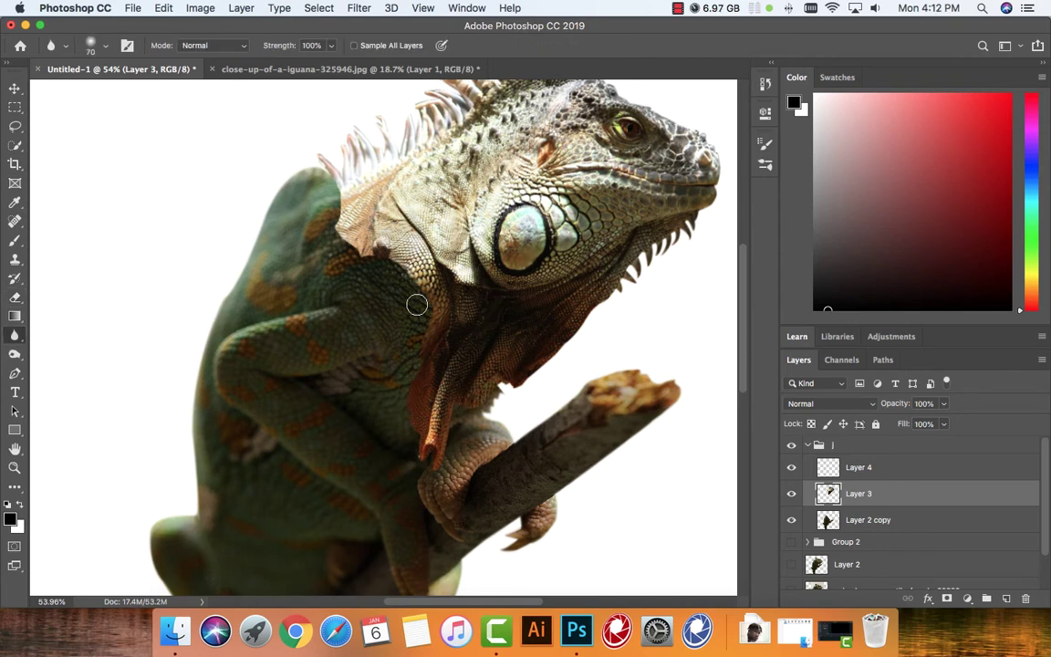
scroll(328, 193, "up", 6)
key("bracketright")
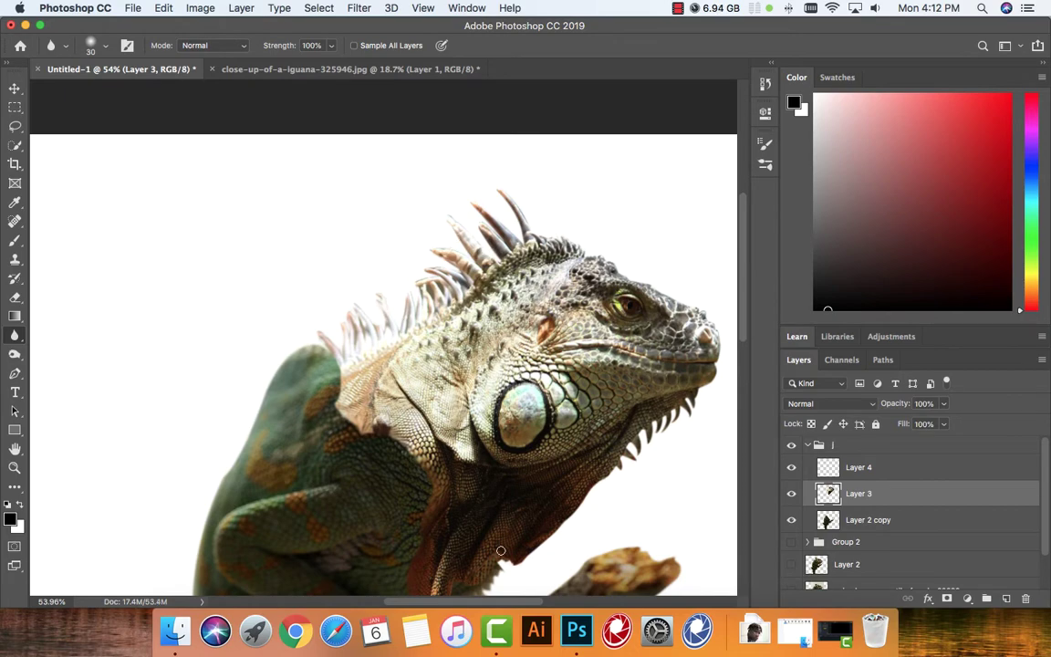
scroll(389, 307, "down", 5)
scroll(394, 309, "down", 3)
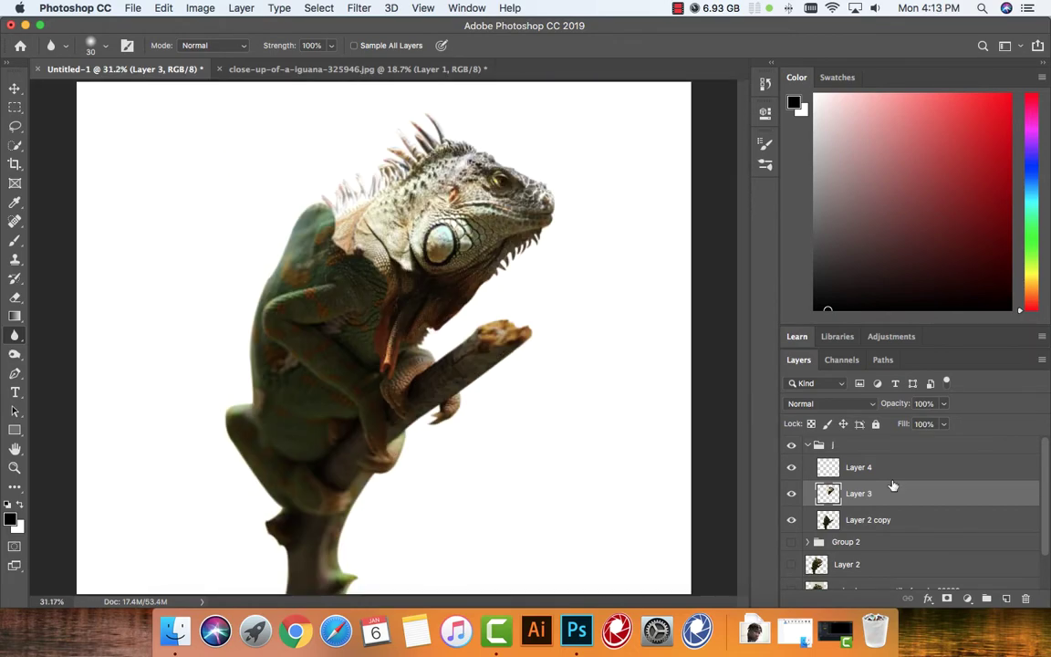
Step: On empty Layer 4, paint the iguana's sampled skin colour over the head and neck
left_click(859, 468)
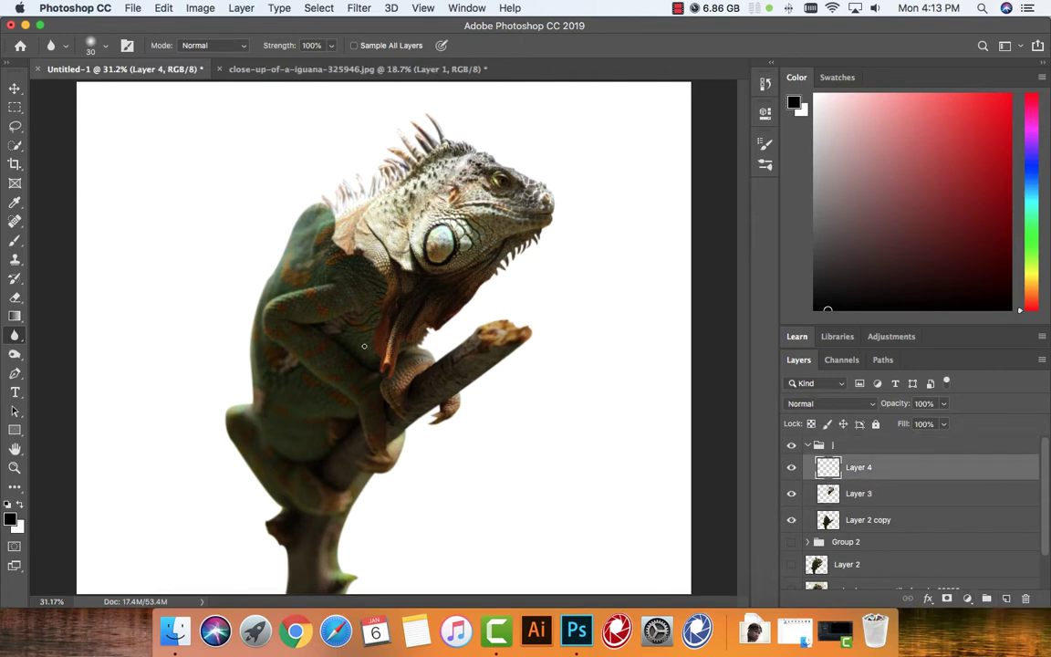
key("i")
left_click(367, 267)
left_click_drag(367, 267, 324, 277)
key("b")
mouse_move(365, 210)
left_mouse_down()
mouse_move(497, 233)
mouse_move(347, 164)
mouse_move(401, 156)
mouse_move(492, 182)
mouse_move(382, 287)
left_mouse_up()
Step: Discard the trial paint by deleting Layer 4, then deselect all layers
left_click(826, 403)
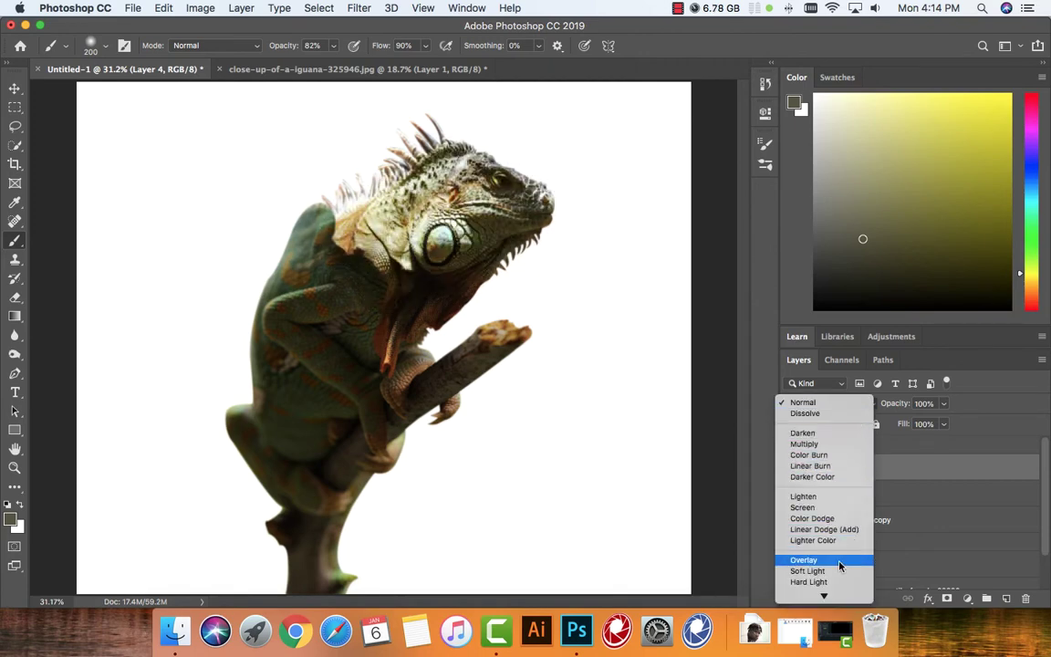
key("Escape")
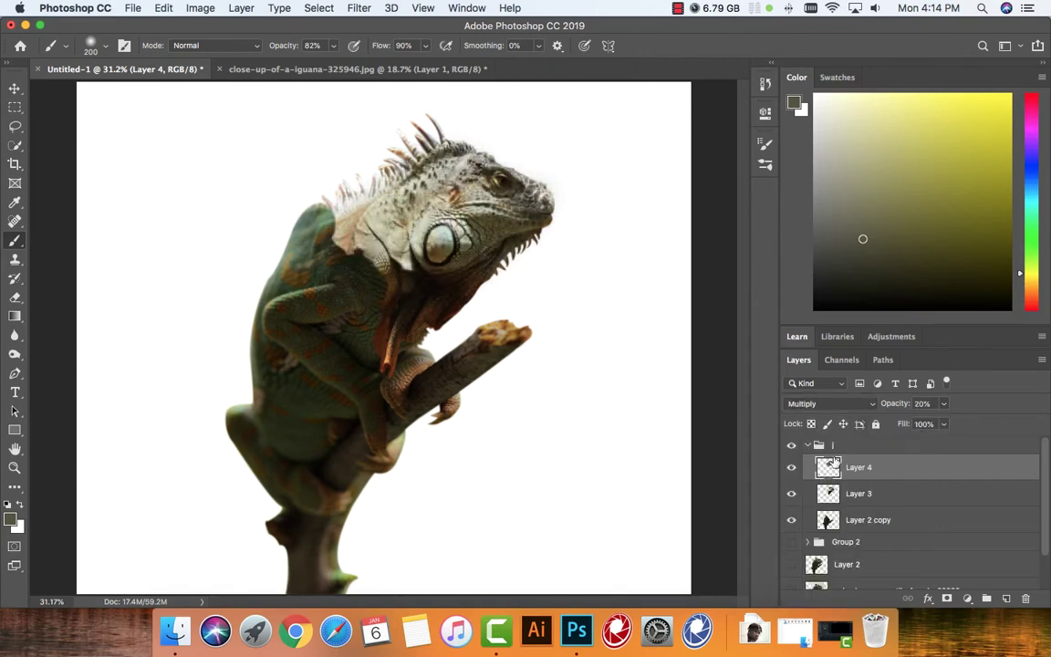
key("Delete")
key("v")
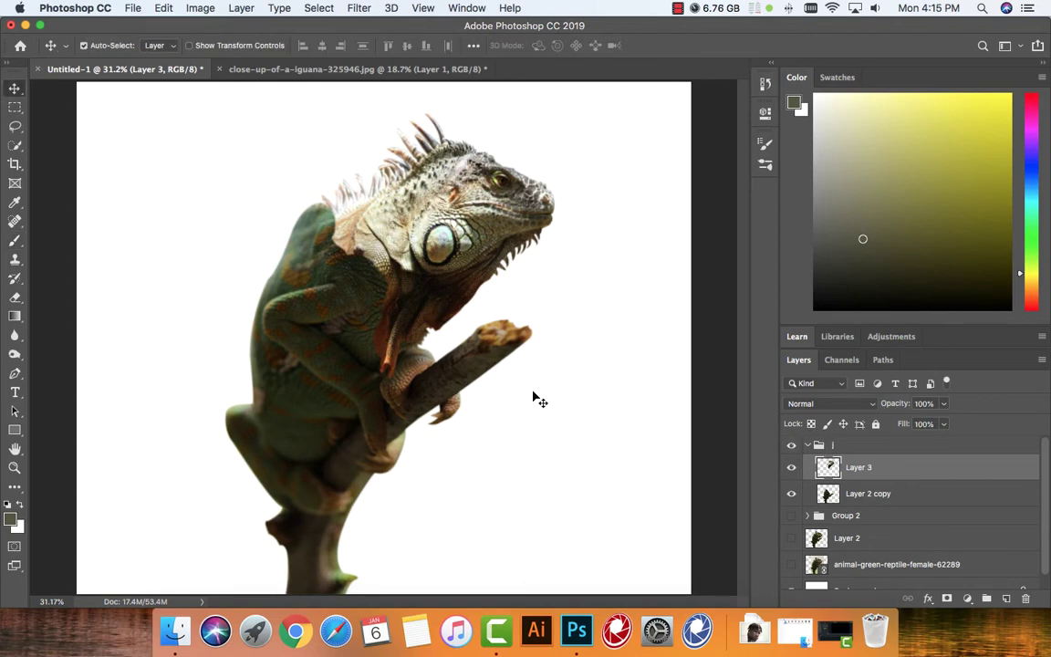
left_click(534, 399)
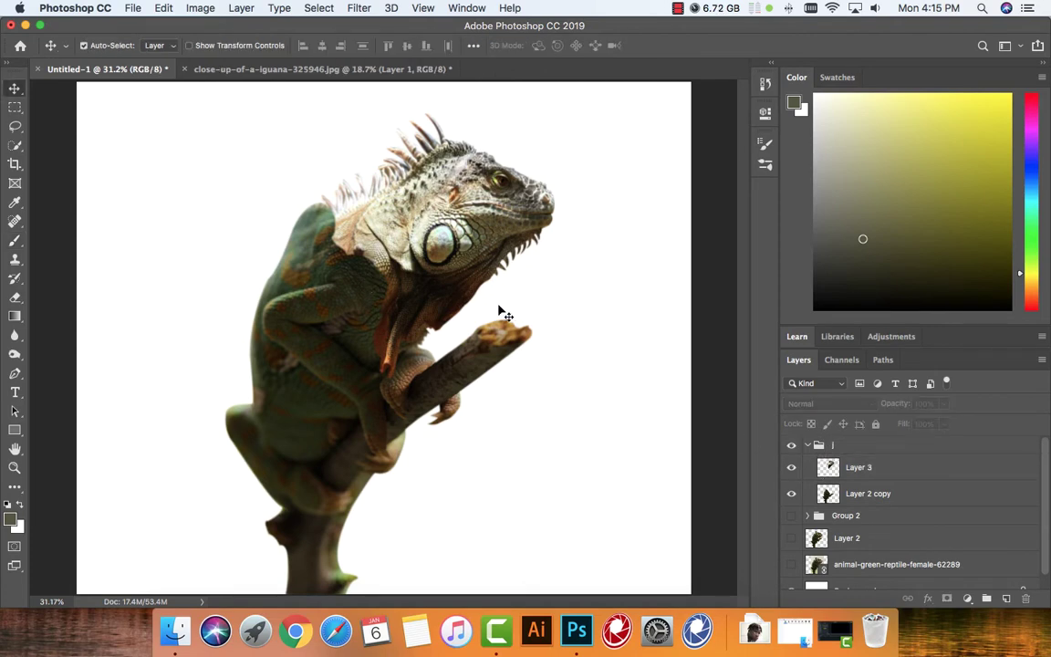
Step: Add a Hue/Saturation adjustment with Colorize on, raised saturation, and hue shifted to blue-purple
left_click(967, 598)
left_click(876, 370)
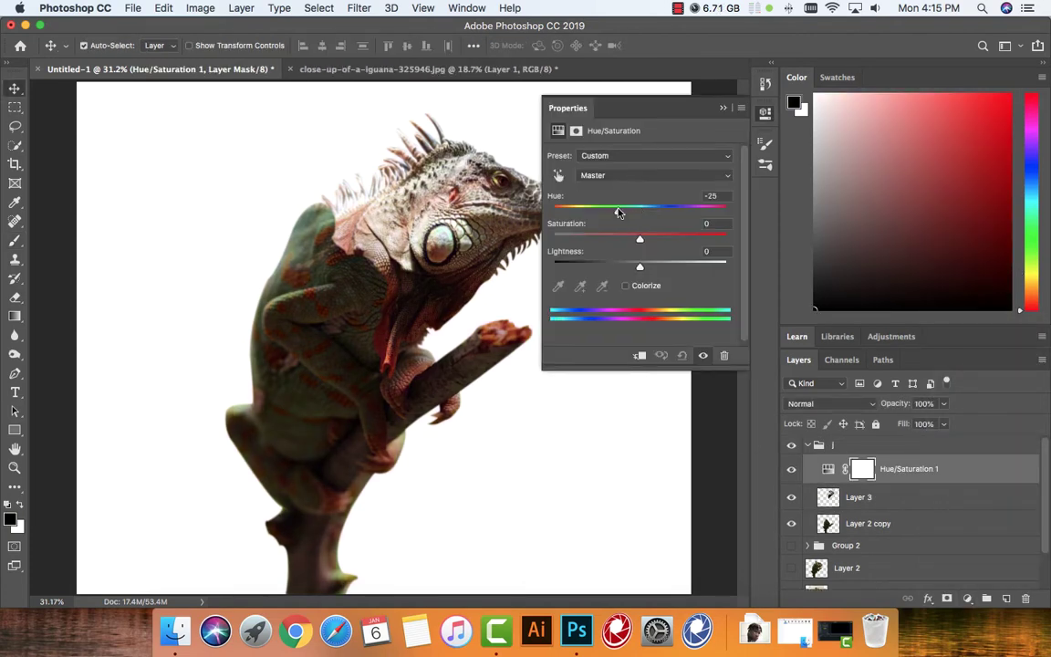
mouse_move(617, 211)
left_mouse_down()
mouse_move(587, 212)
mouse_move(685, 210)
mouse_move(664, 212)
mouse_move(750, 224)
mouse_move(675, 211)
mouse_move(708, 212)
left_mouse_up()
left_click(625, 285)
left_click_drag(597, 239, 638, 238)
left_click_drag(582, 210, 716, 211)
left_click(722, 107)
Step: Paint the adjustment mask over the branch and lower stalk with an 80 px brush to keep them brown
key("b")
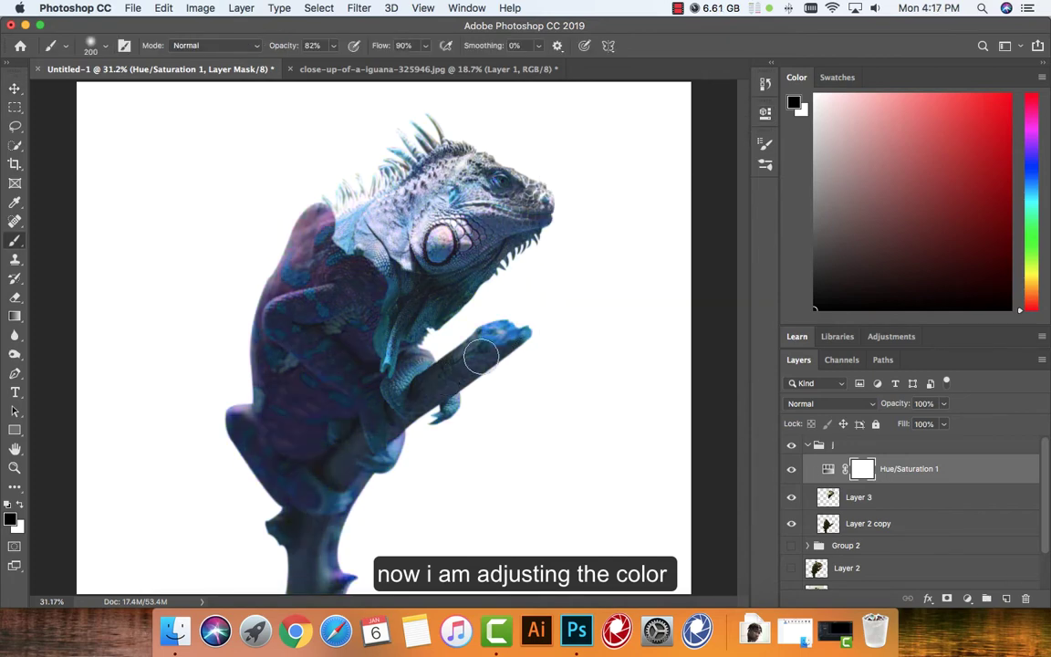
left_click_drag(481, 356, 456, 328)
key("[")
key("[")
key("[")
scroll(446, 369, "up", 3)
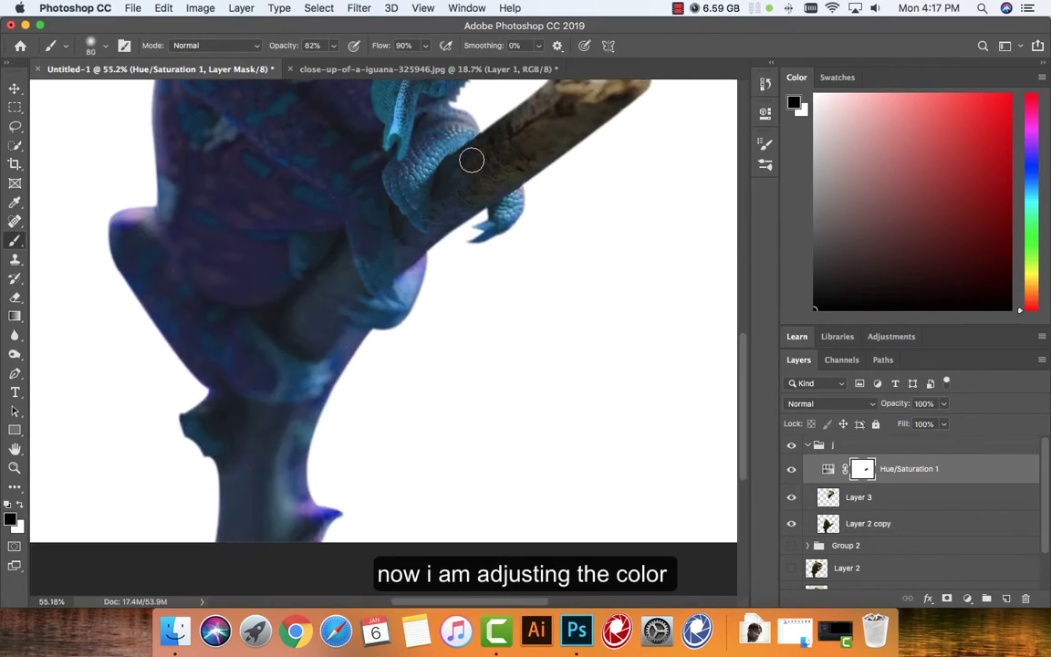
scroll(410, 273, "down", 5)
left_click_drag(340, 336, 369, 365)
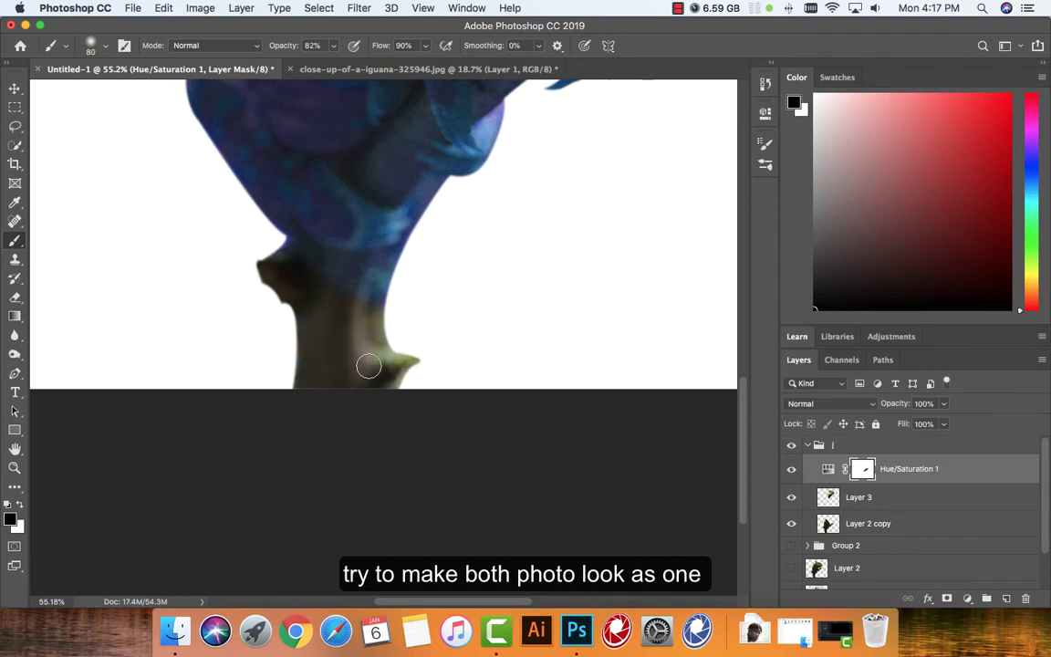
Step: Refine the mask with a 25 px brush at 100%: restore the leg's tint, reveal more brown branch
key("0")
scroll(418, 263, "up", 5)
key("bracketleft")
scroll(391, 322, "up", 3)
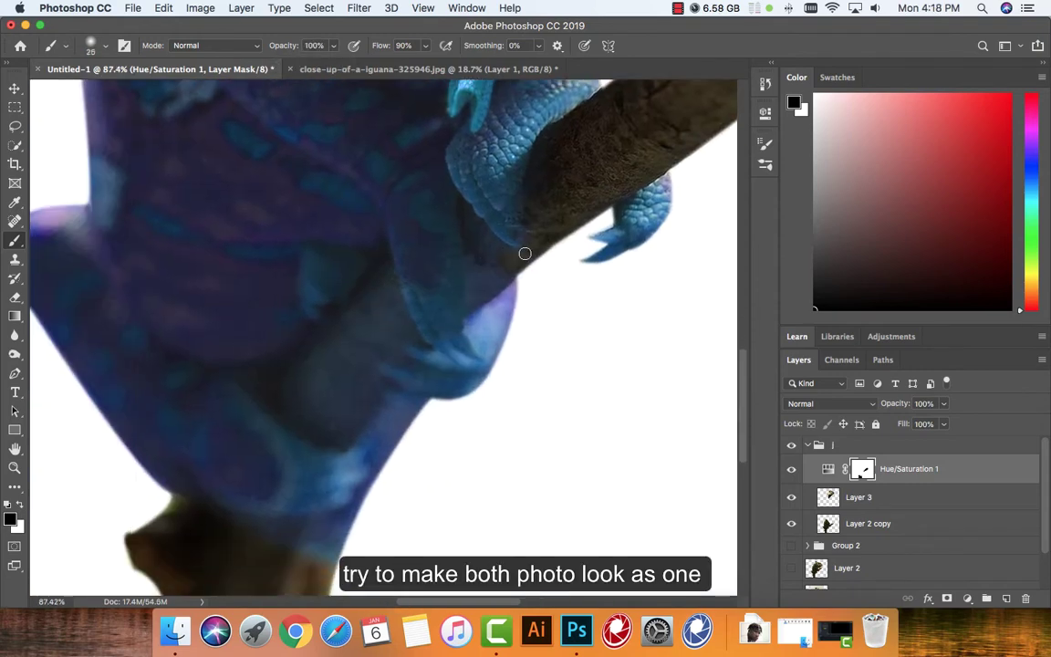
mouse_move(497, 241)
left_mouse_down()
mouse_move(472, 282)
mouse_move(513, 269)
left_mouse_up()
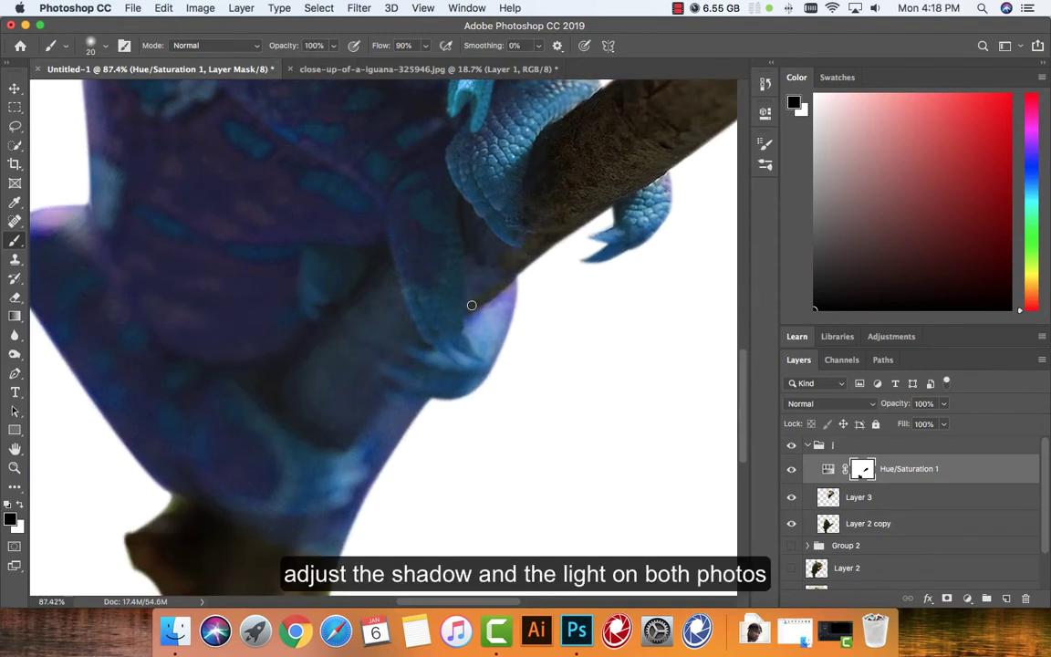
mouse_move(472, 305)
left_mouse_down()
mouse_move(476, 227)
mouse_move(499, 280)
left_mouse_up()
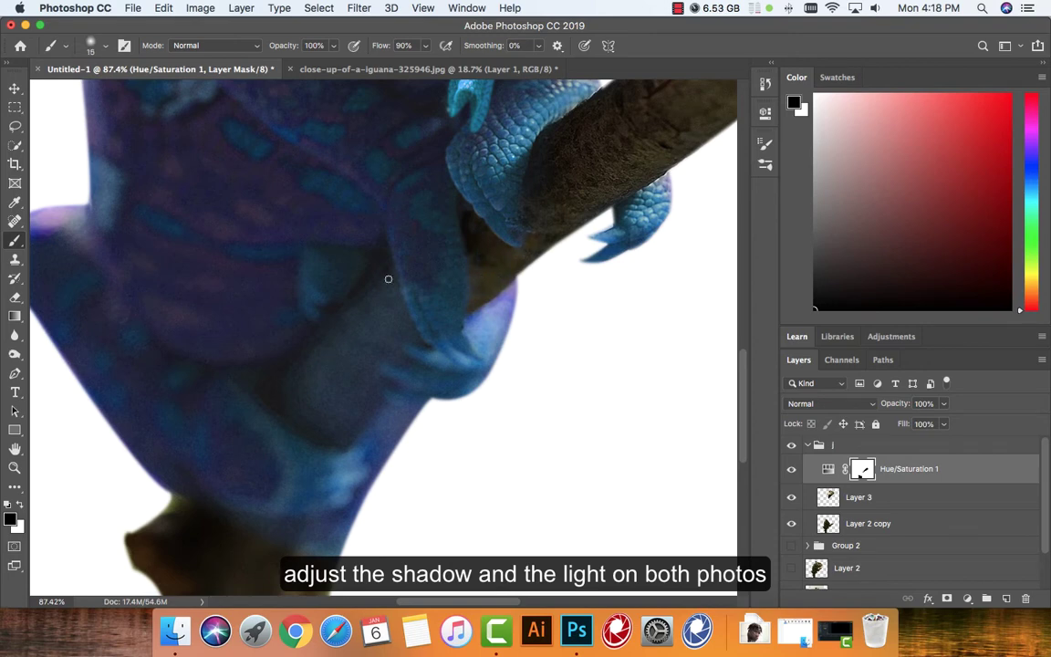
mouse_move(388, 278)
left_mouse_down()
mouse_move(321, 336)
mouse_move(392, 332)
left_mouse_up()
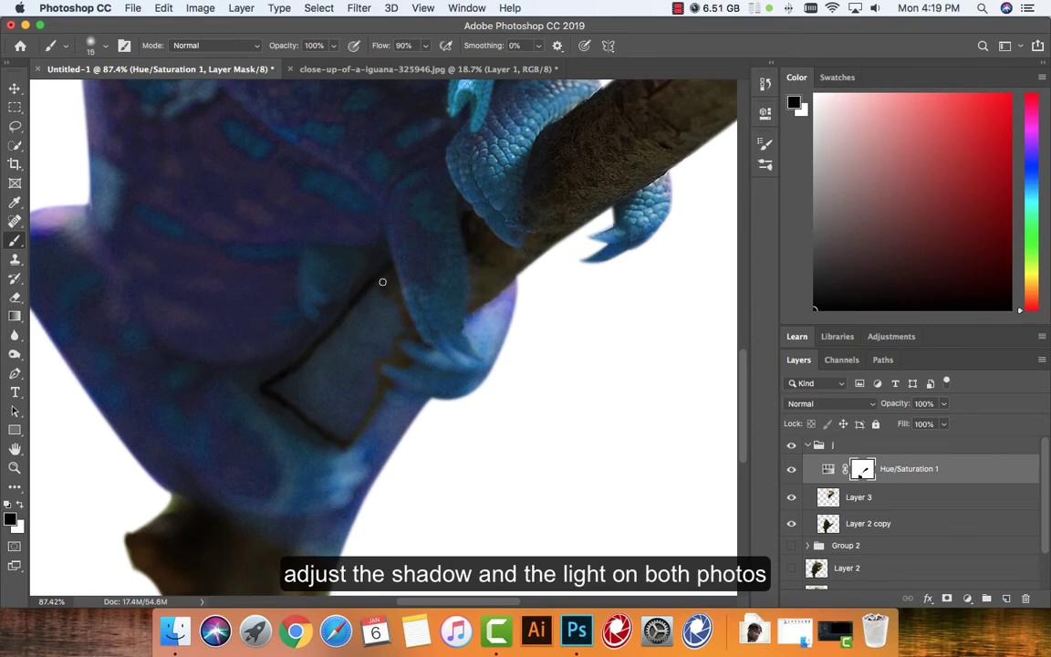
mouse_move(382, 282)
left_mouse_down()
mouse_move(396, 333)
mouse_move(387, 338)
left_mouse_up()
mouse_move(319, 346)
left_mouse_down()
mouse_move(356, 352)
mouse_move(358, 418)
left_mouse_up()
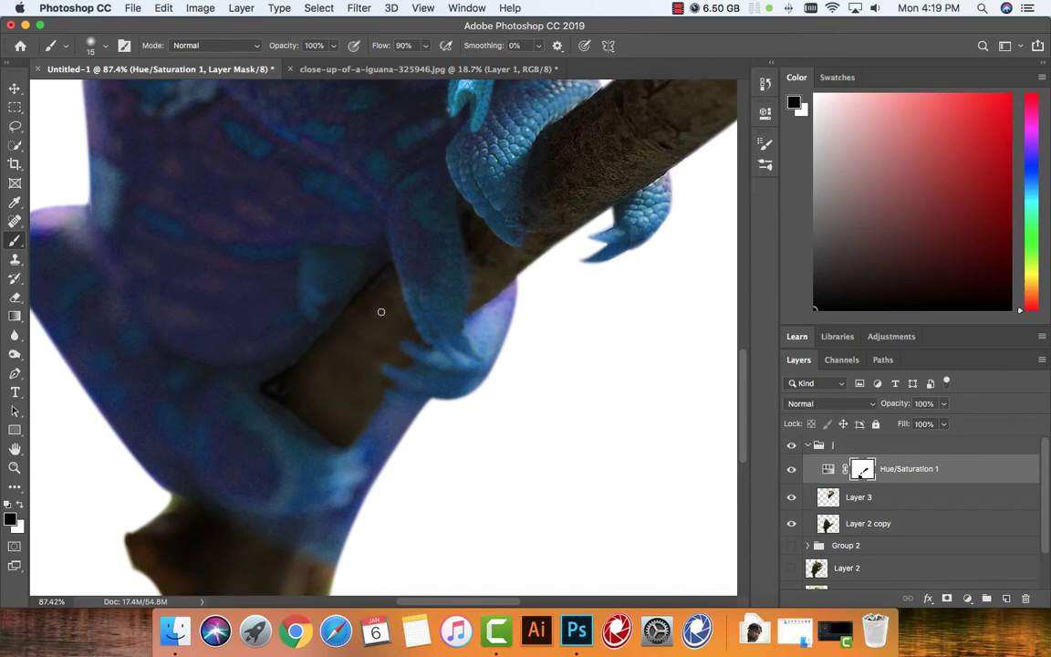
scroll(527, 242, "down", 5)
scroll(458, 204, "left", 2)
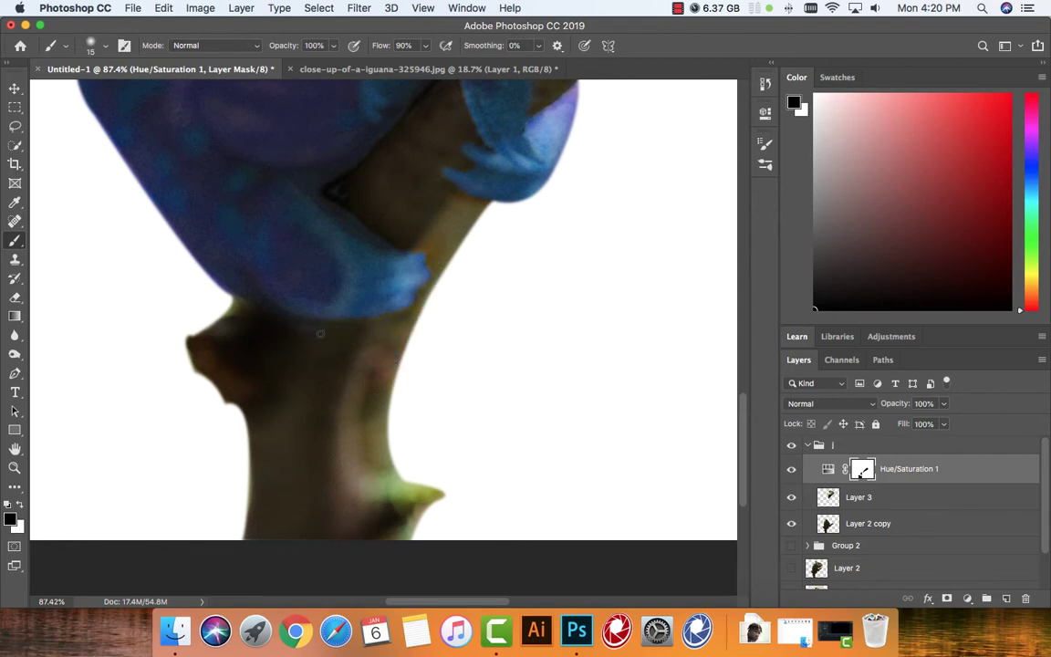
key("super+0")
Step: Set a 200 px low-opacity brush and remove Layer 3's mask, keeping Normal blending
key("alt+bracketleft")
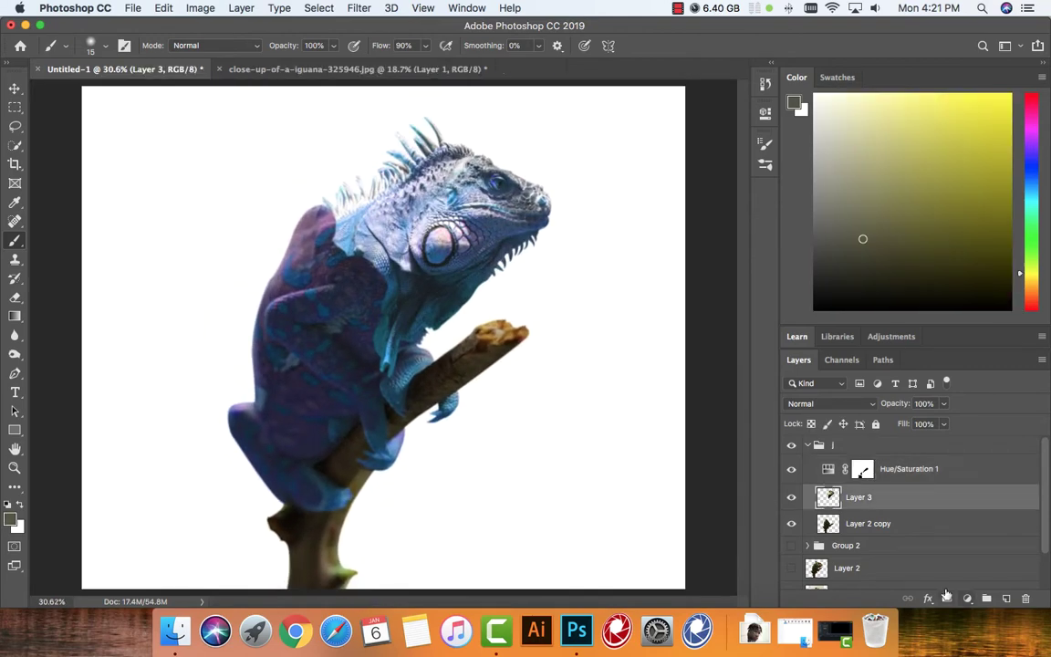
key("x")
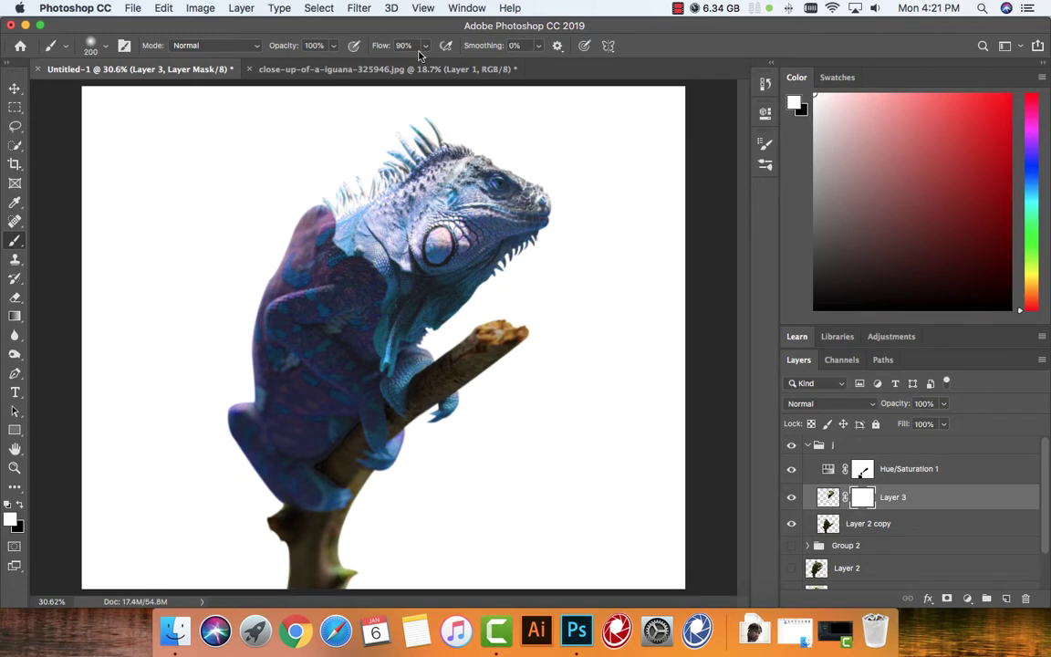
key("5")
key("8")
left_click(847, 404)
left_click(865, 497)
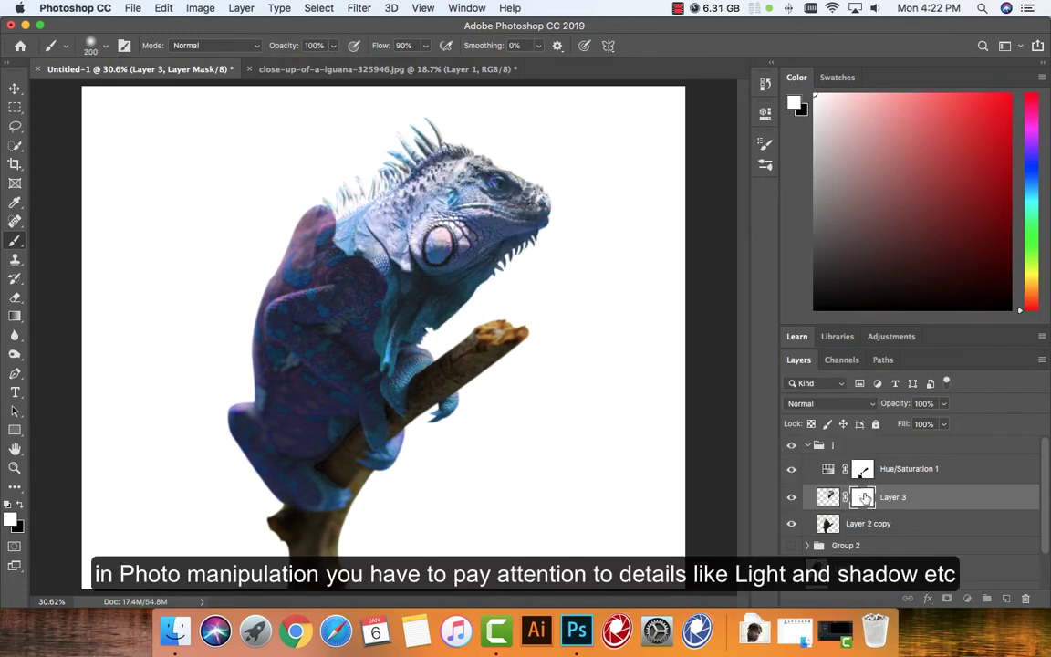
right_click(863, 497)
left_click(867, 491)
Step: Create a new Layer 4 masked to the iguana's head selection
key("ctrl+shift+alt+n")
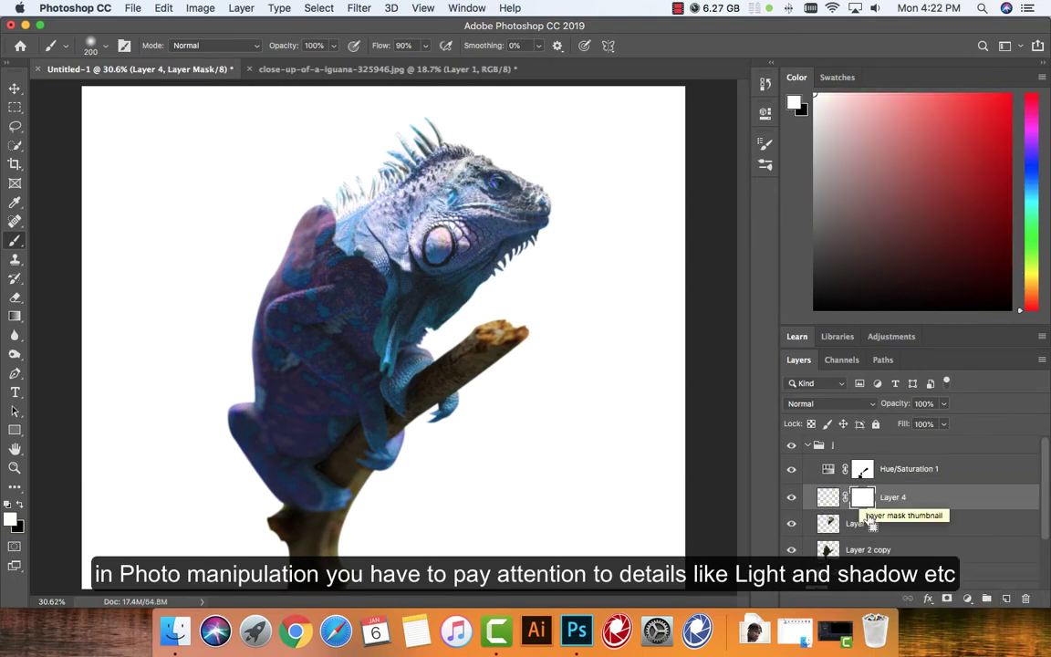
left_click(832, 523, "ctrl")
left_click(947, 597)
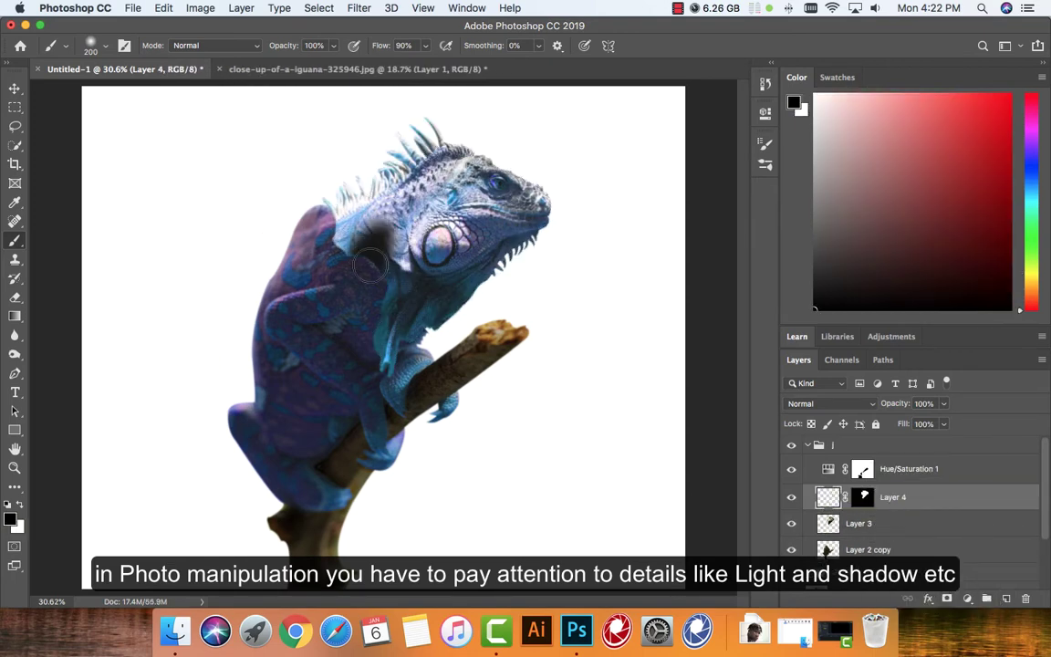
key("i")
left_click(319, 215)
key("b")
Step: Paint orange over the iguana's throat and neck on Layer 4
left_click_drag(402, 119, 329, 237)
key("ctrl+z")
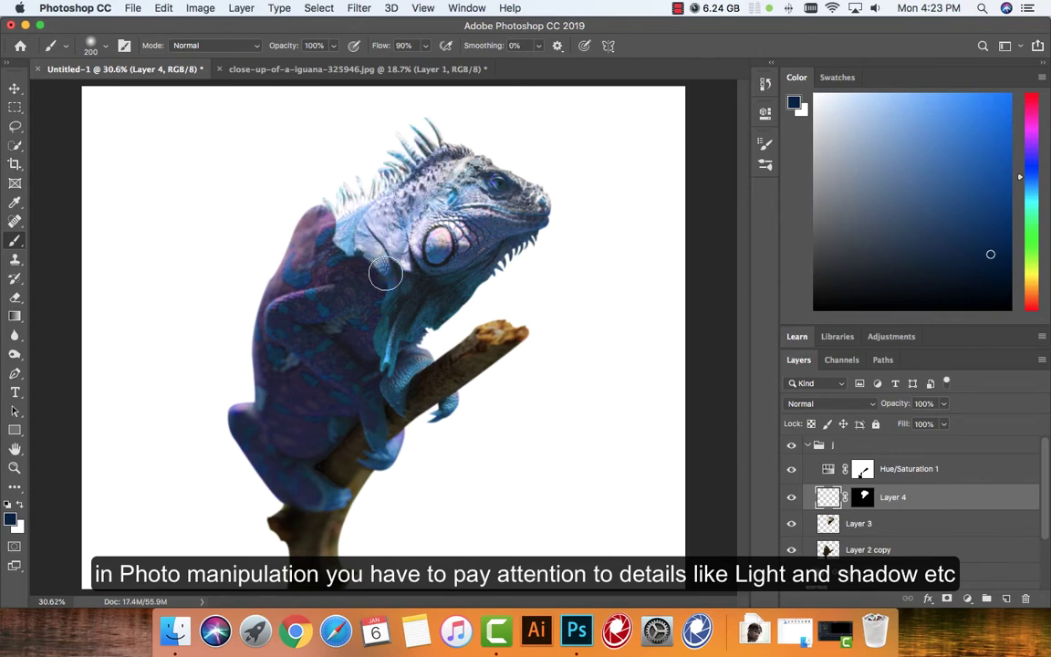
left_click_drag(511, 219, 404, 312)
left_click_drag(467, 256, 429, 196)
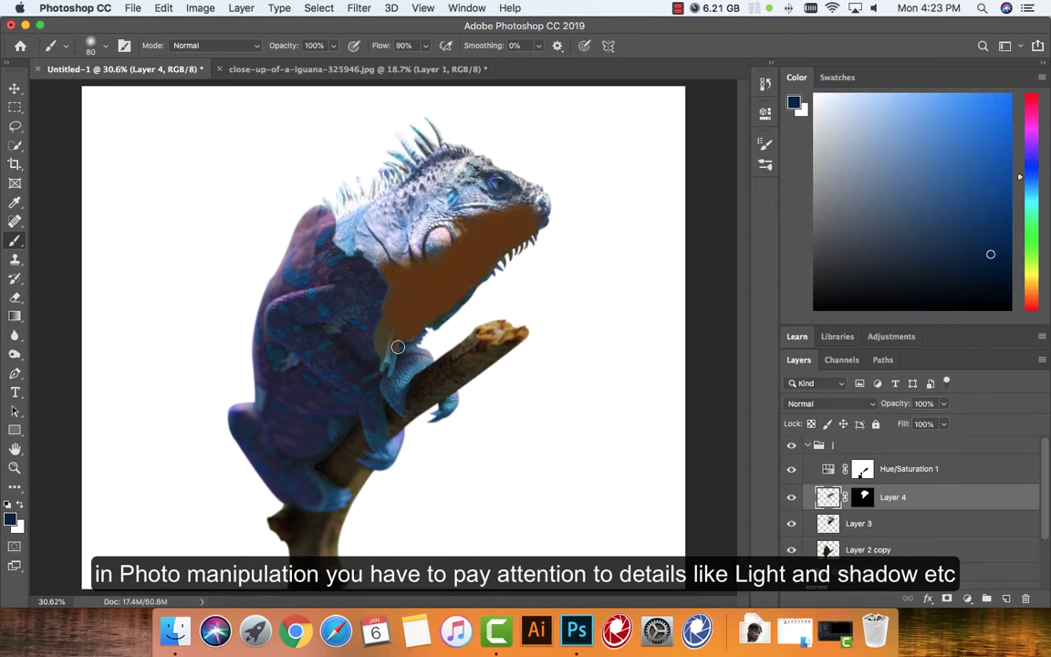
key("bracketright")
key("bracketright")
key("bracketright")
left_click_drag(356, 215, 342, 260)
left_click_drag(334, 46, 306, 64)
Step: Tint the head and neck brown with soft, low-opacity strokes
left_click_drag(365, 219, 420, 164)
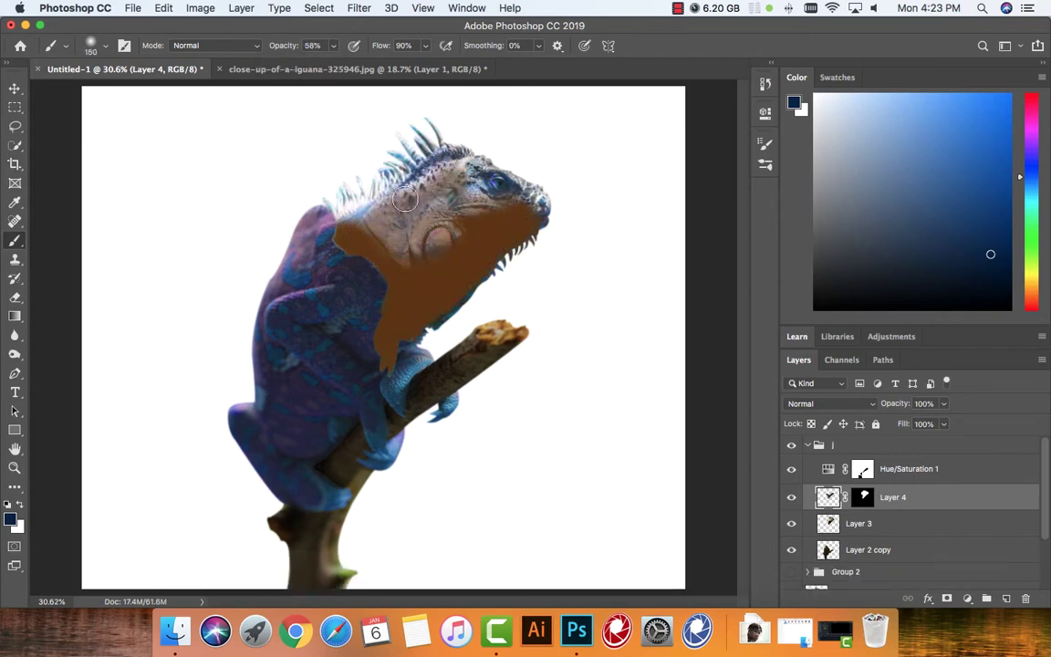
left_click_drag(334, 45, 282, 64)
key("bracketleft")
key("bracketleft")
key("bracketleft")
scroll(538, 282, "up", 3)
mouse_move(538, 282)
left_mouse_down()
mouse_move(411, 182)
mouse_move(371, 310)
mouse_move(151, 337)
mouse_move(365, 237)
left_mouse_up()
scroll(382, 348, "down", 2)
key("bracketright")
key("bracketright")
key("bracketright")
scroll(369, 184, "down", 1)
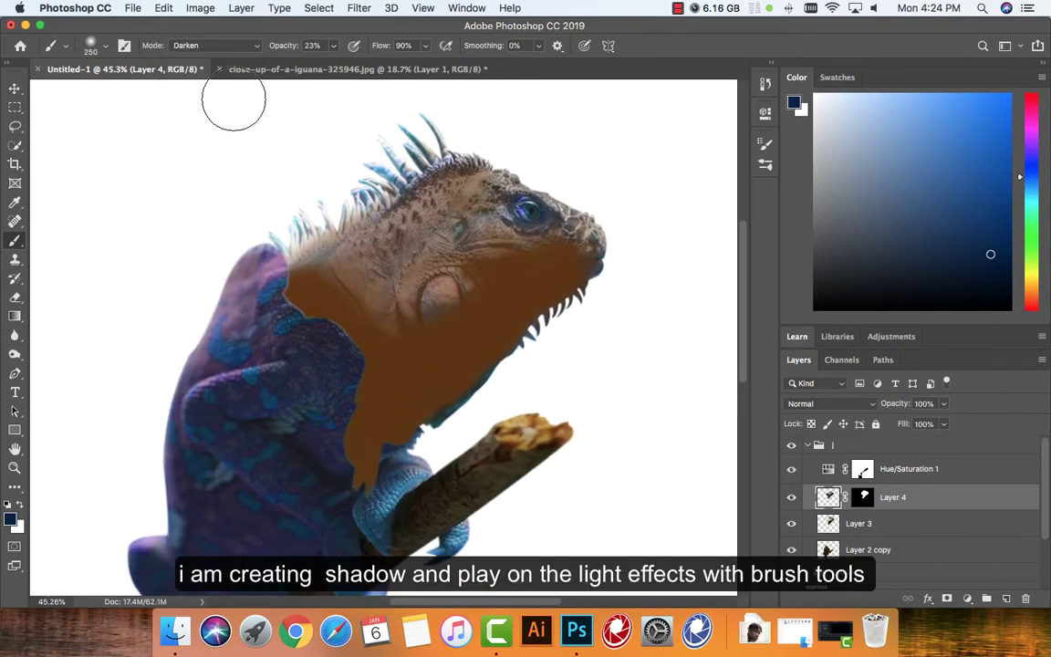
left_click(219, 44)
Step: Set Layer 4 to Multiply with 62% fill and add a Hue/Saturation adjustment layer
left_click(829, 403)
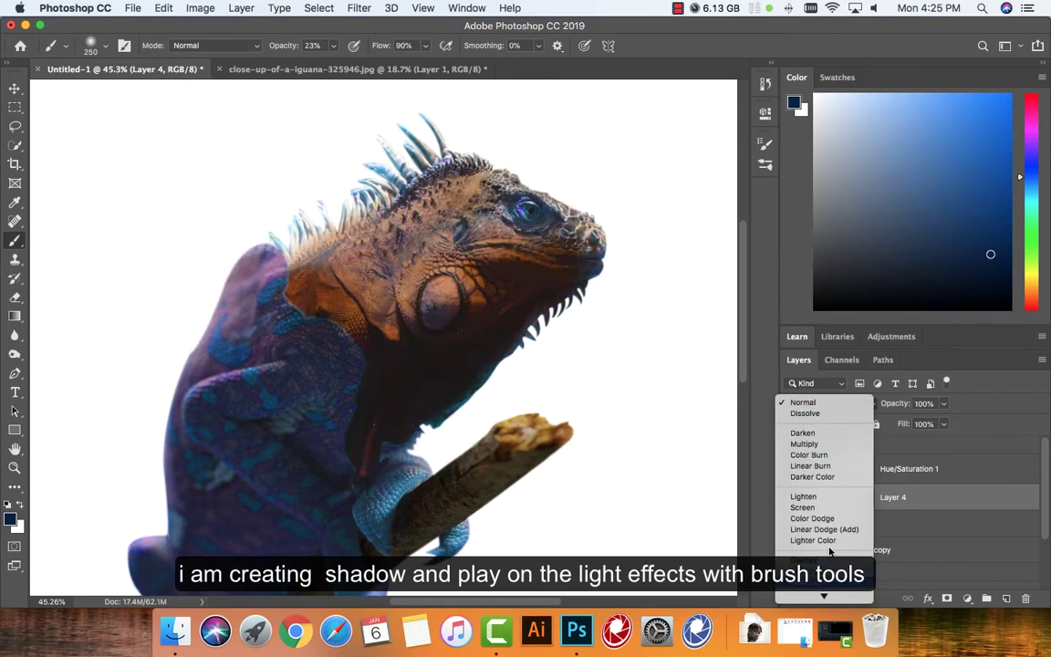
left_click(812, 542)
left_click(944, 424)
mouse_move(949, 444)
left_mouse_down()
mouse_move(910, 444)
mouse_move(920, 445)
left_mouse_up()
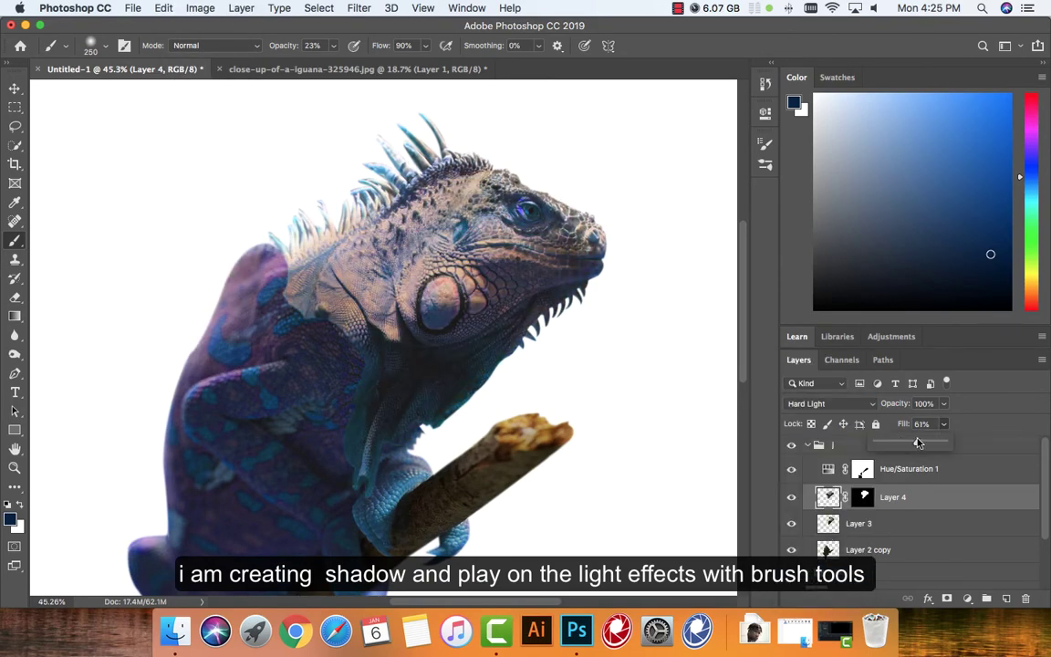
left_click(829, 403)
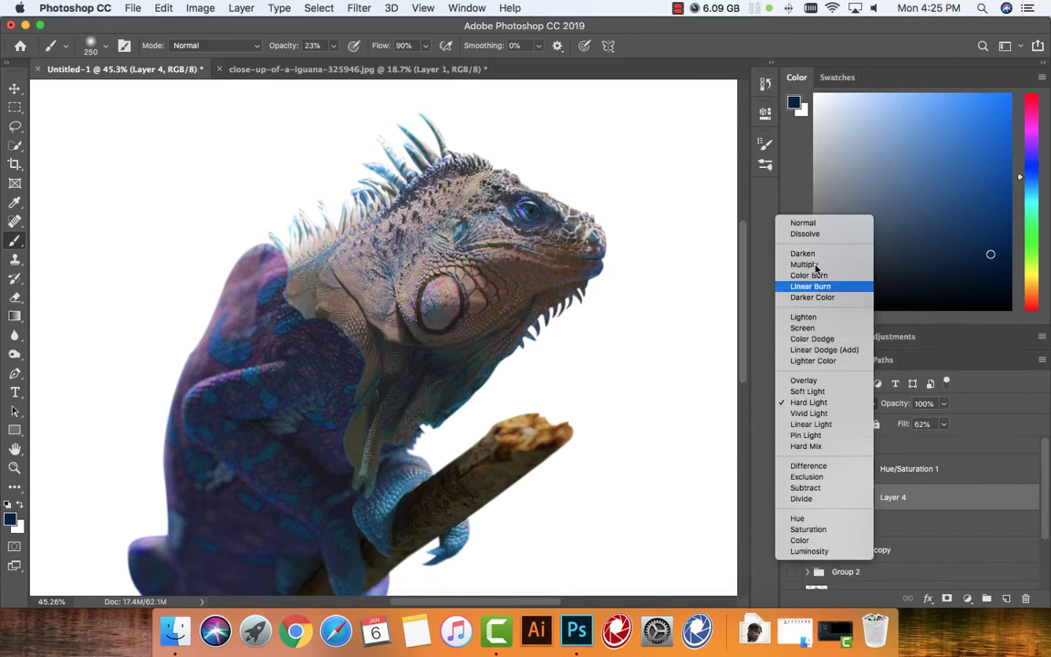
left_click(804, 264)
left_click(862, 497)
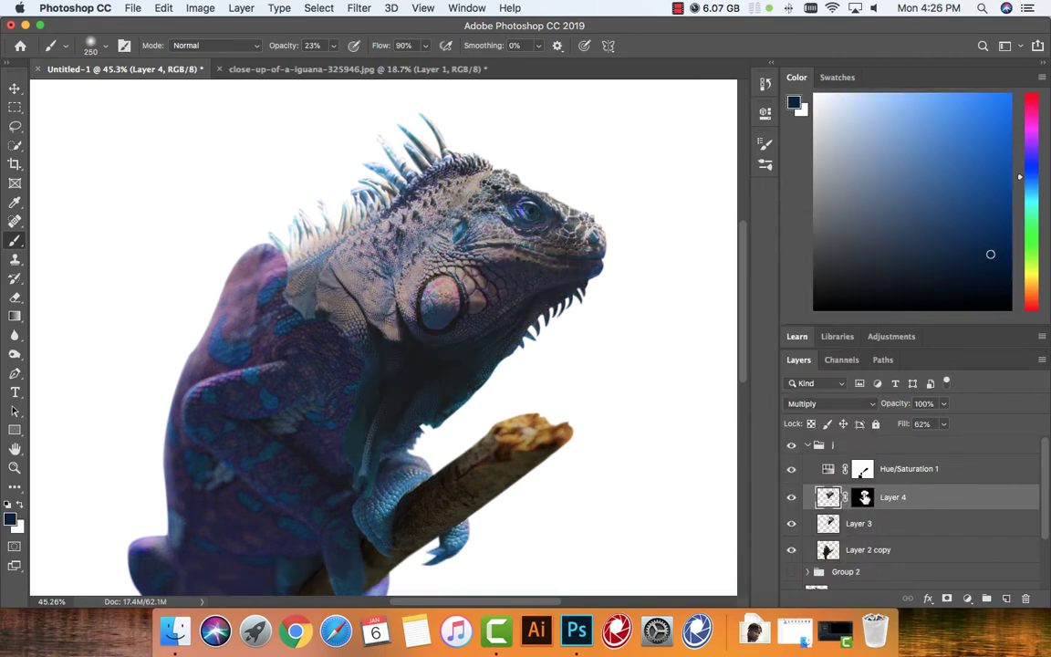
left_click(967, 598)
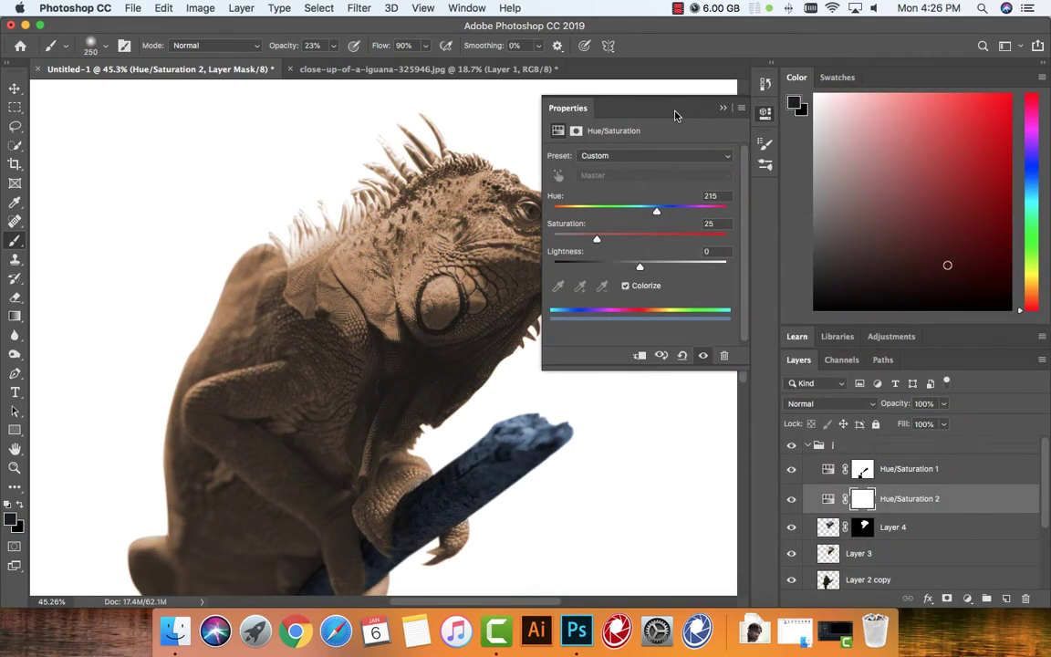
Step: Delete the sepia Hue/Saturation 2 layer
left_click_drag(656, 211, 639, 211)
key("Delete")
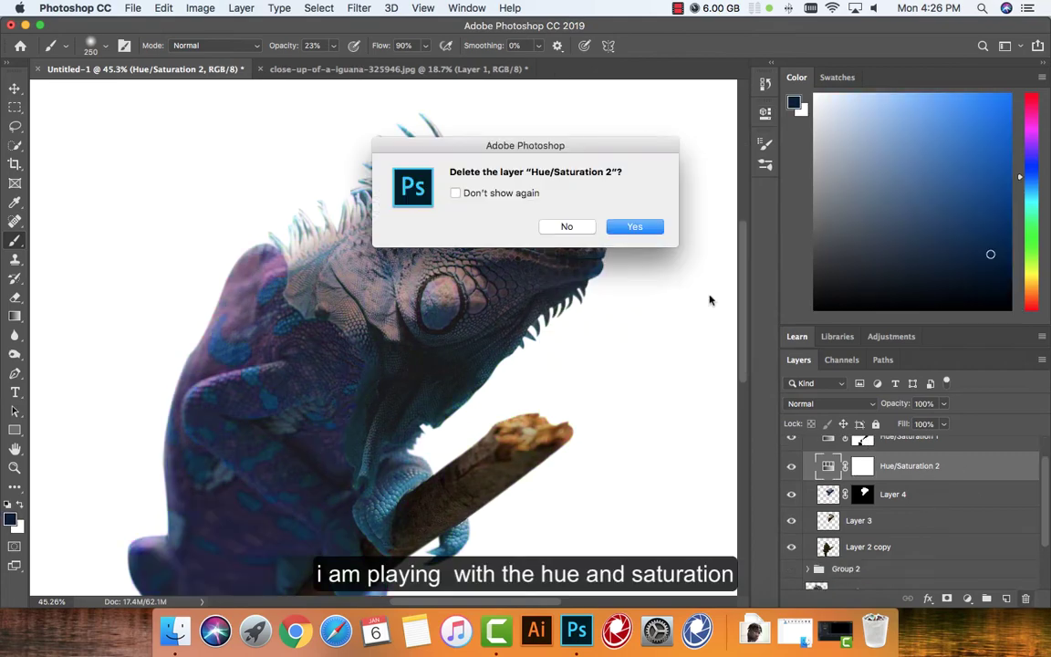
key("Return")
left_click(967, 599)
Step: Add a Color Balance layer with midtones Cyan-Red at -61, reusing Layer 4's mask
left_click(912, 445)
left_click_drag(621, 185, 595, 190)
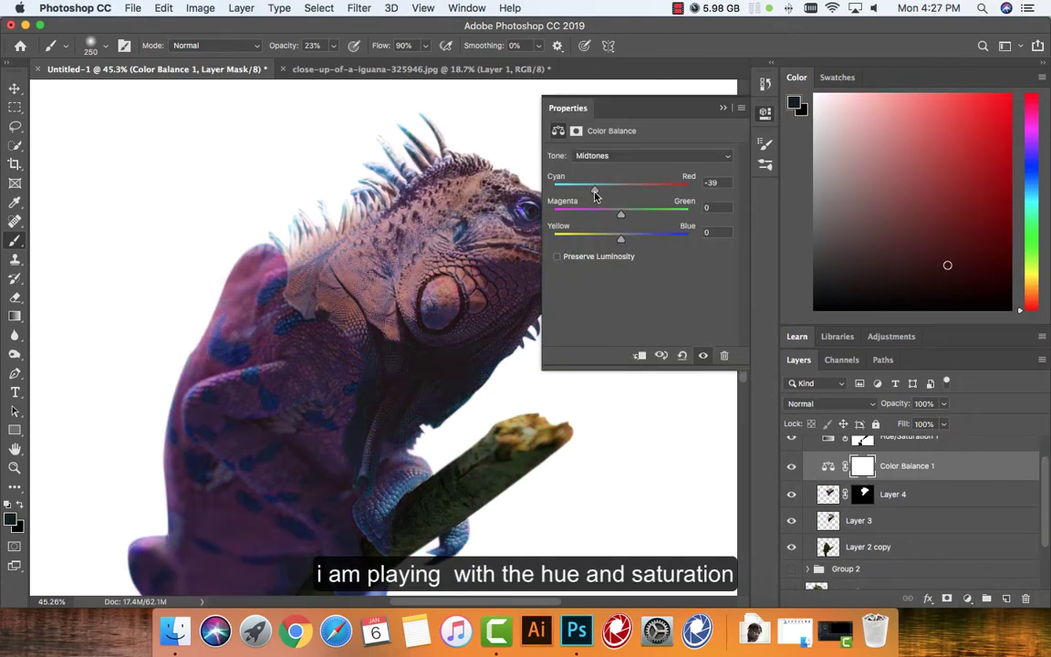
left_click_drag(907, 465, 1026, 599)
left_click(863, 493, "ctrl")
left_click(967, 598)
left_click(891, 358)
left_click_drag(621, 185, 579, 190)
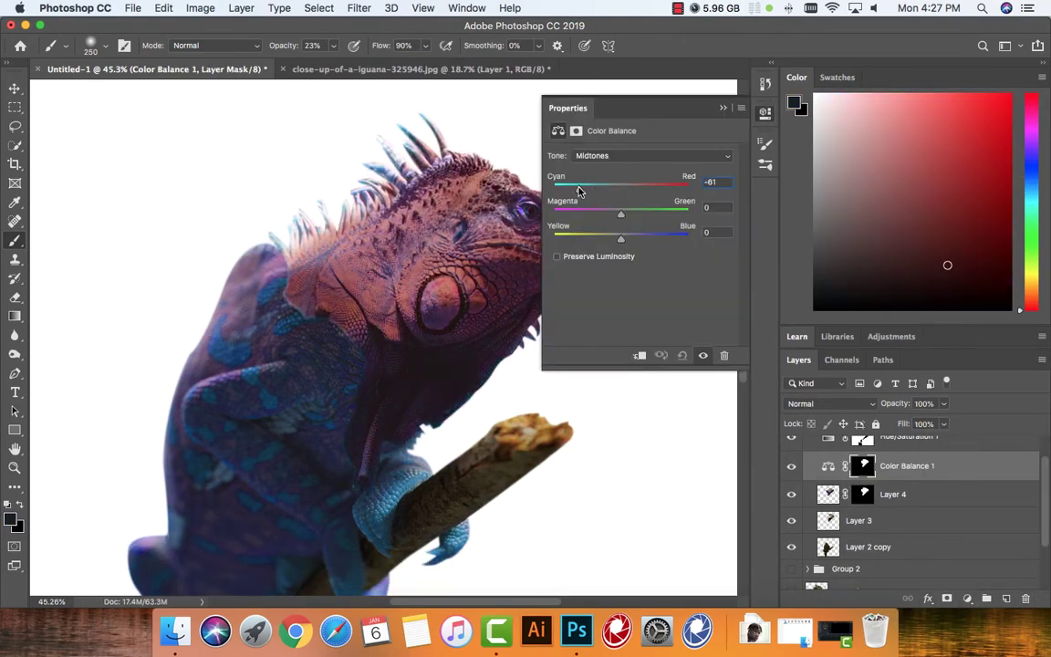
left_click(764, 112)
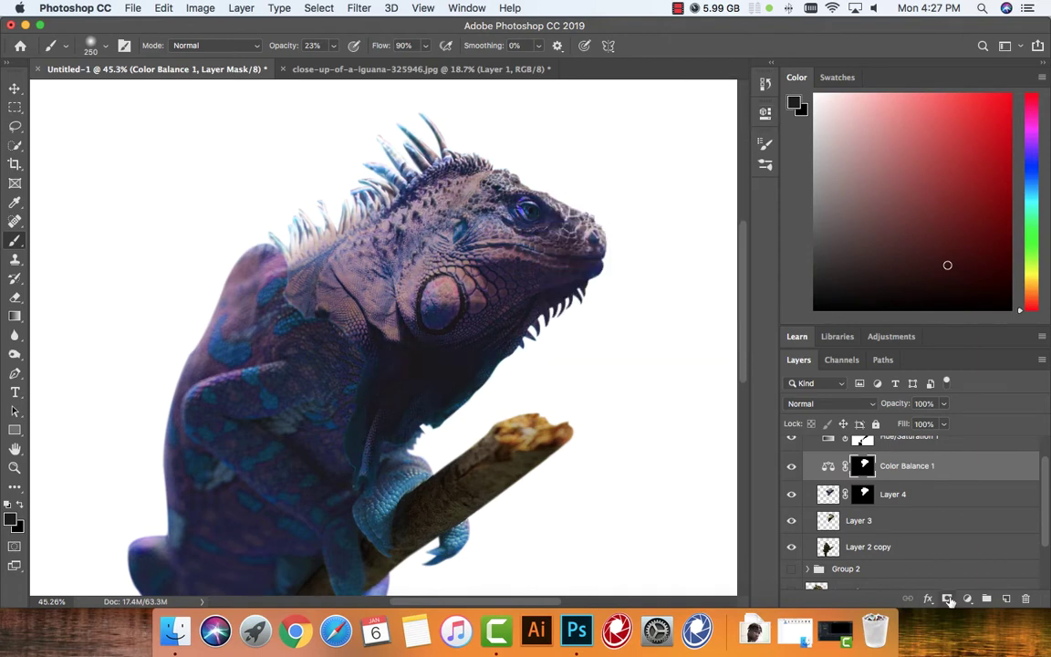
Step: Add white layer masks to Color Balance 1, Layer 4 and Layer 2 copy
left_click(947, 598)
key("x")
key("bracketleft")
key("bracketleft")
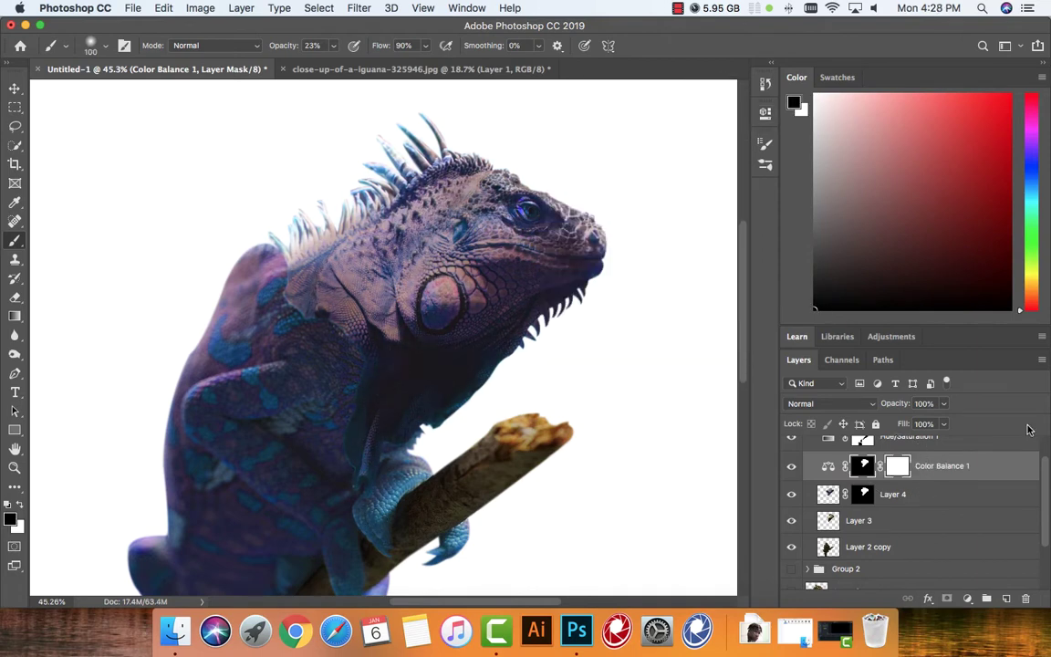
left_click(928, 494)
left_click(947, 598)
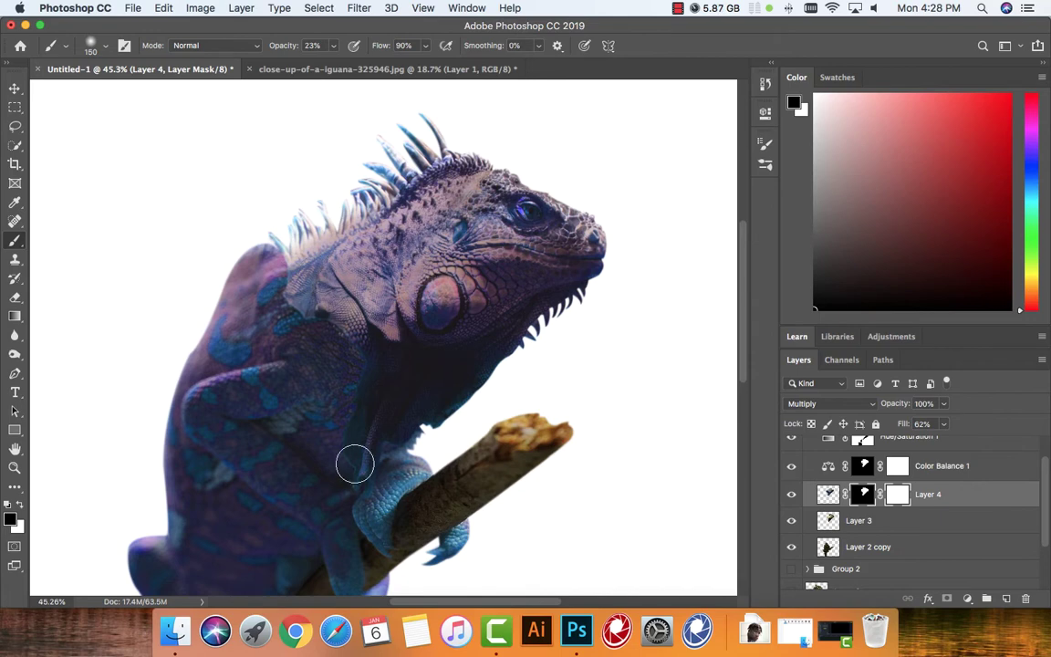
left_click(928, 546)
left_click(947, 598)
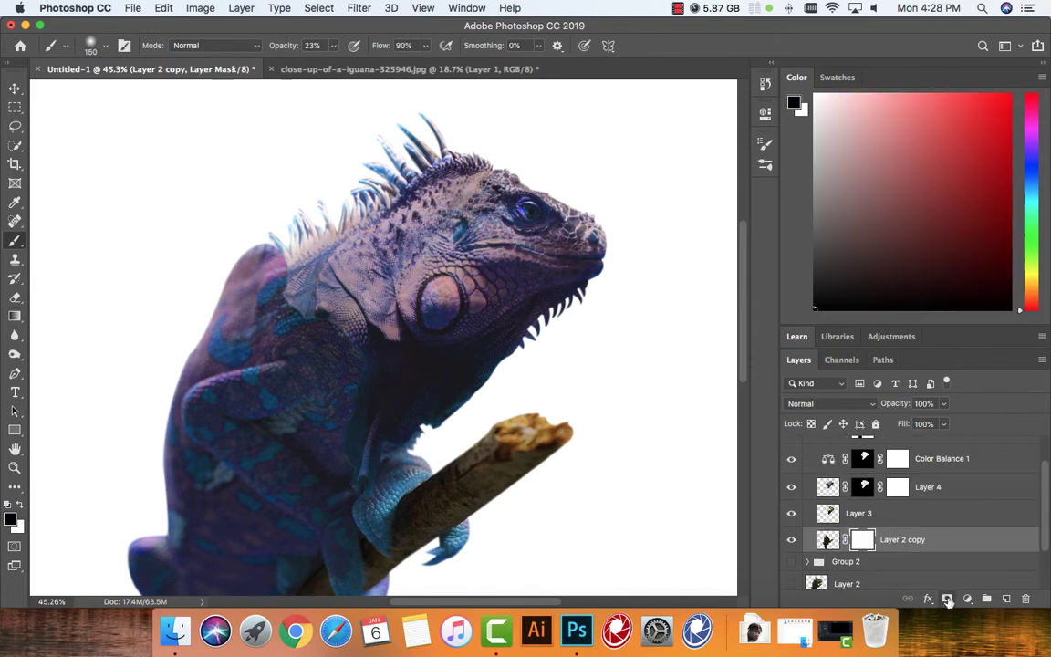
Step: Paint black on Layer 2 copy's mask to faintly hide the iguana's upper back
key("x")
key("x")
key("bracketleft")
key("bracketleft")
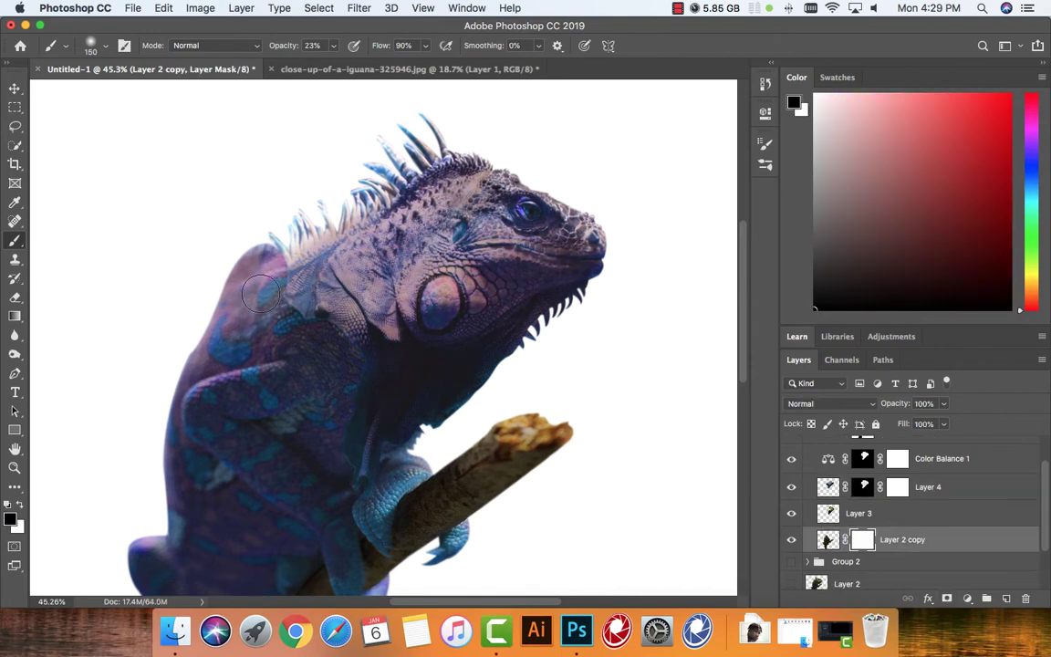
left_click_drag(194, 416, 277, 332)
key("bracketleft")
key("bracketleft")
key("bracketleft")
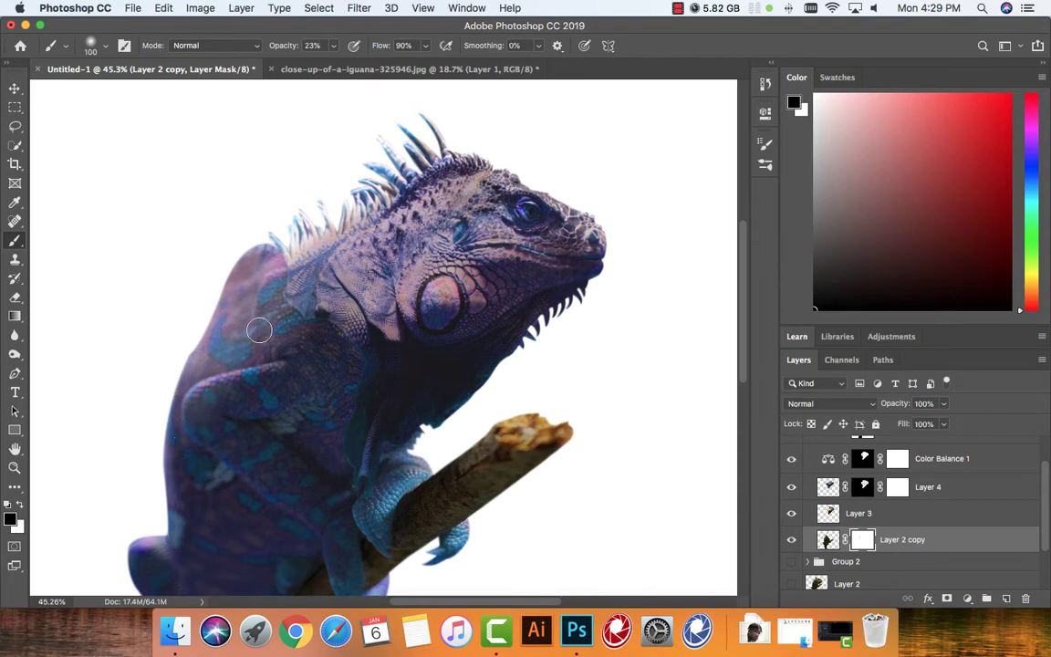
scroll(259, 328, "up", 2)
scroll(274, 337, "up", 2)
scroll(255, 493, "up", 2)
scroll(242, 411, "down", 4)
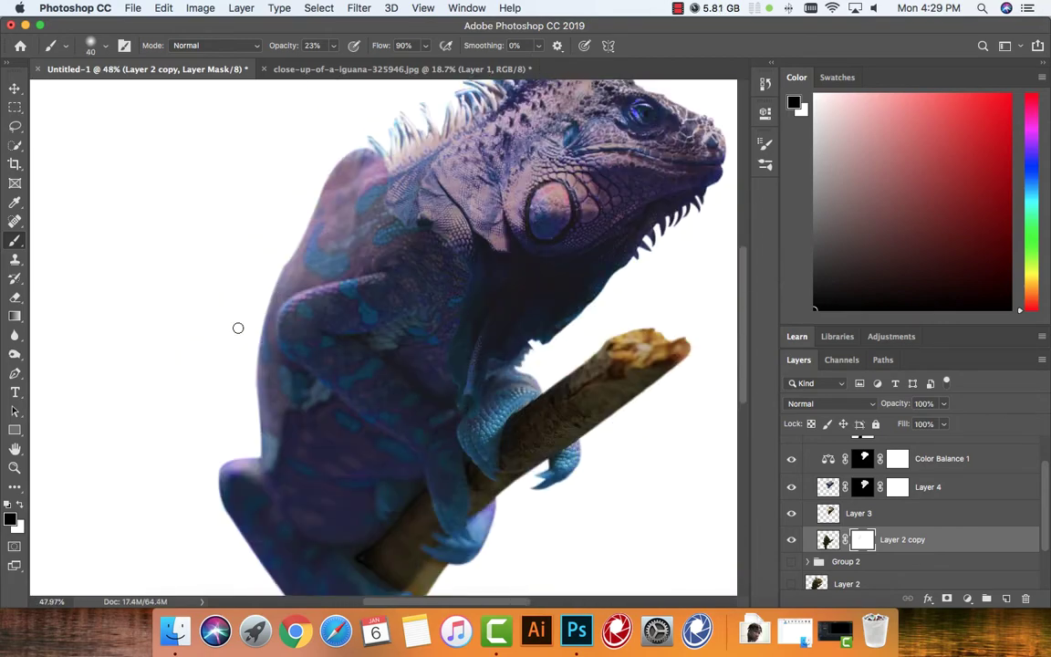
left_click(863, 488)
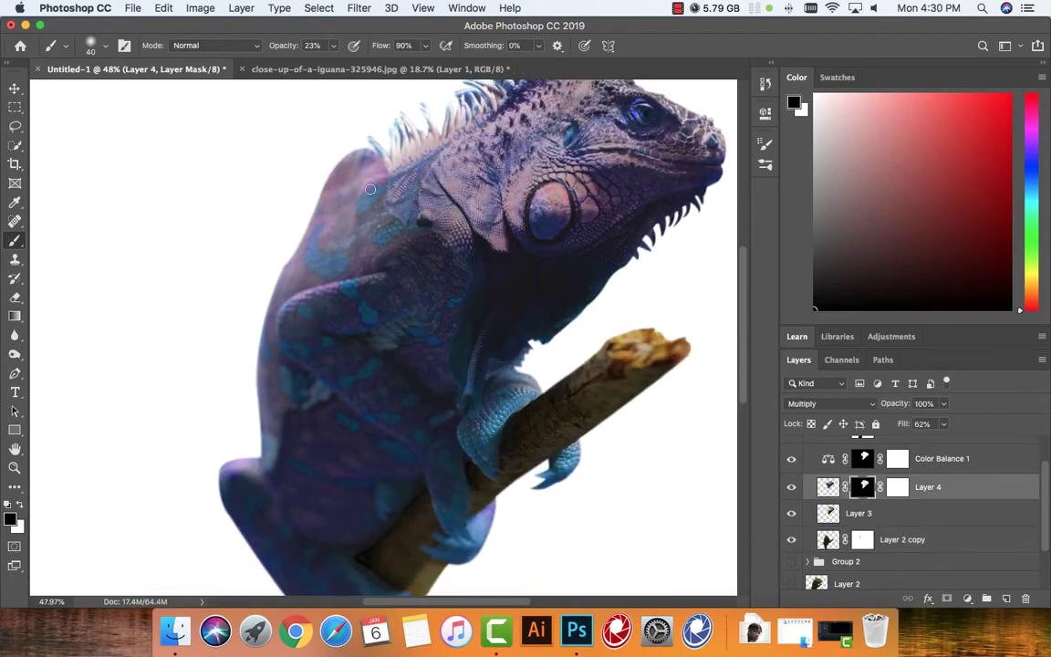
scroll(501, 197, "down", 2)
scroll(500, 197, "down", 1)
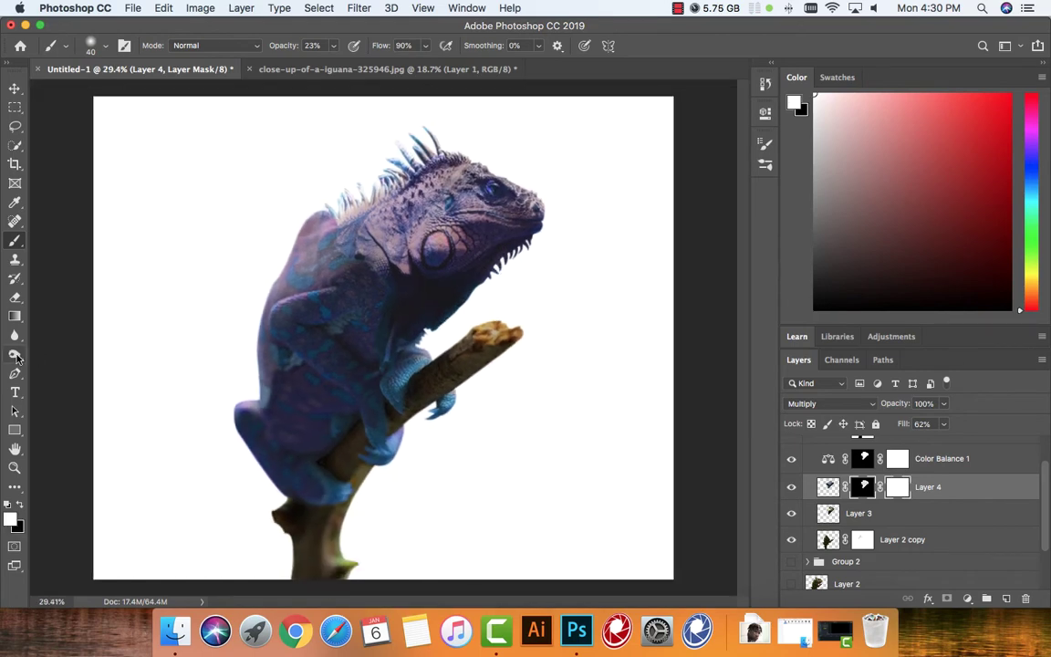
key("o")
left_click(985, 461)
Step: Burn the iguana's head toward the neck at 71% exposure
left_click(858, 513)
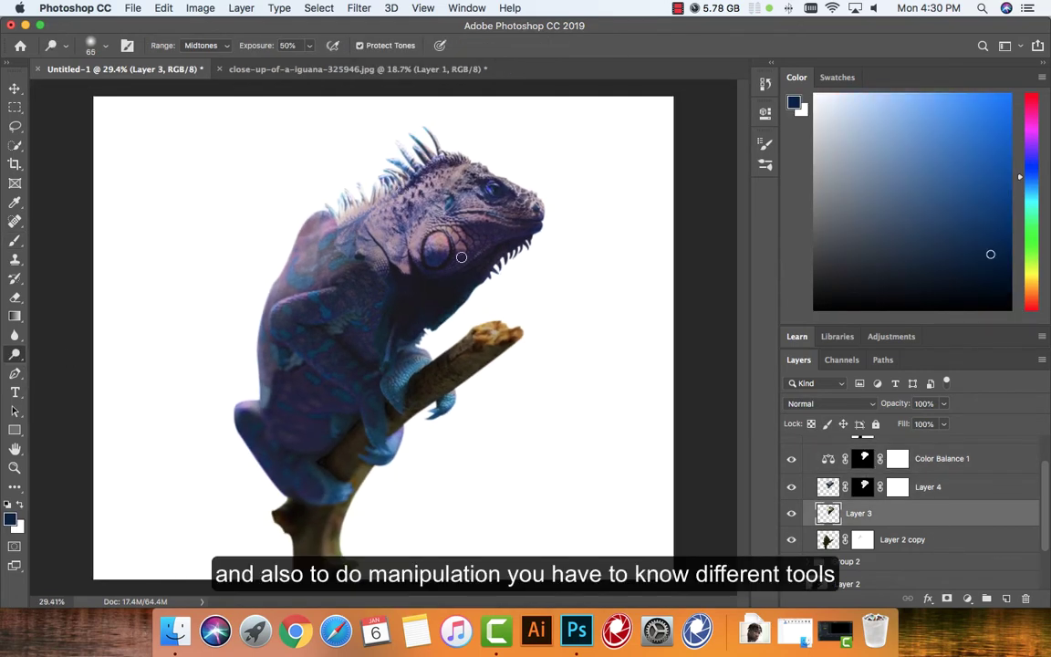
key("7")
key("1")
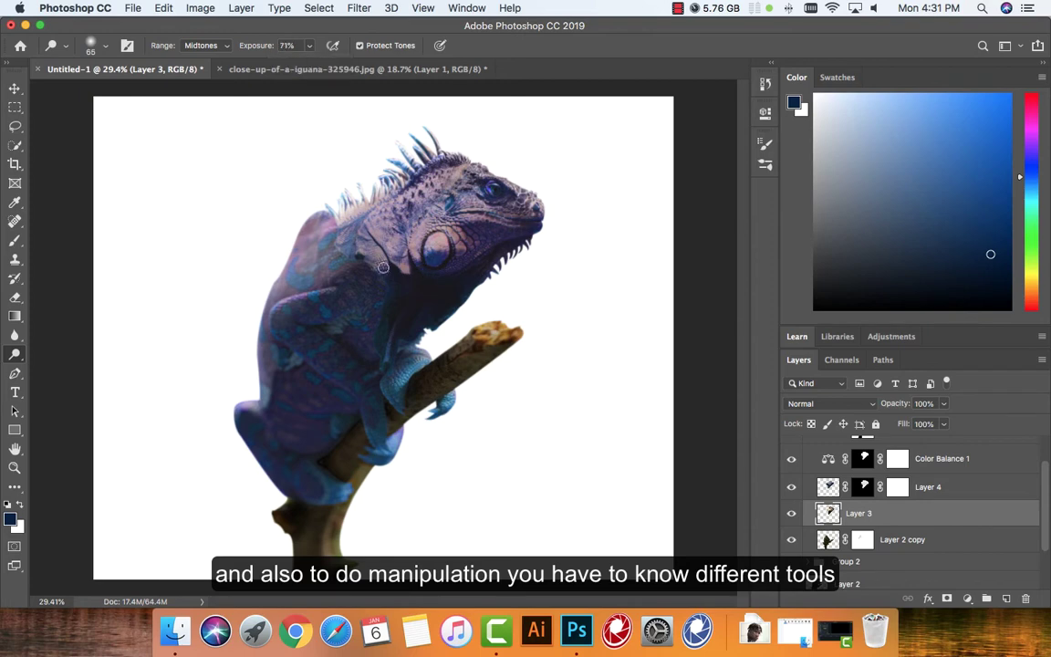
left_click_drag(465, 216, 401, 199)
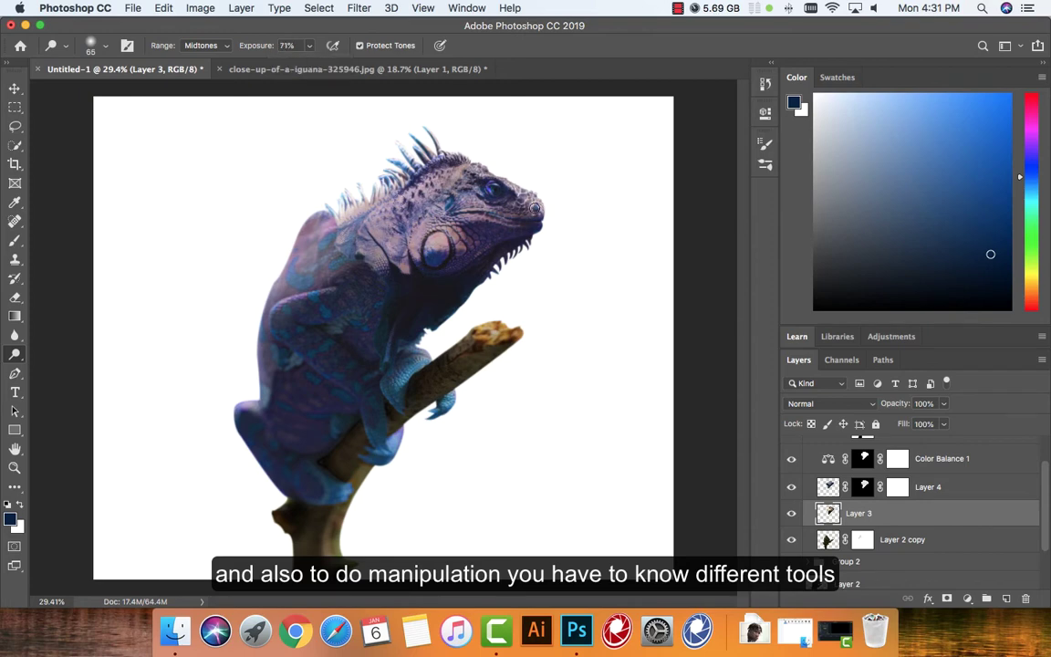
key("shift+o")
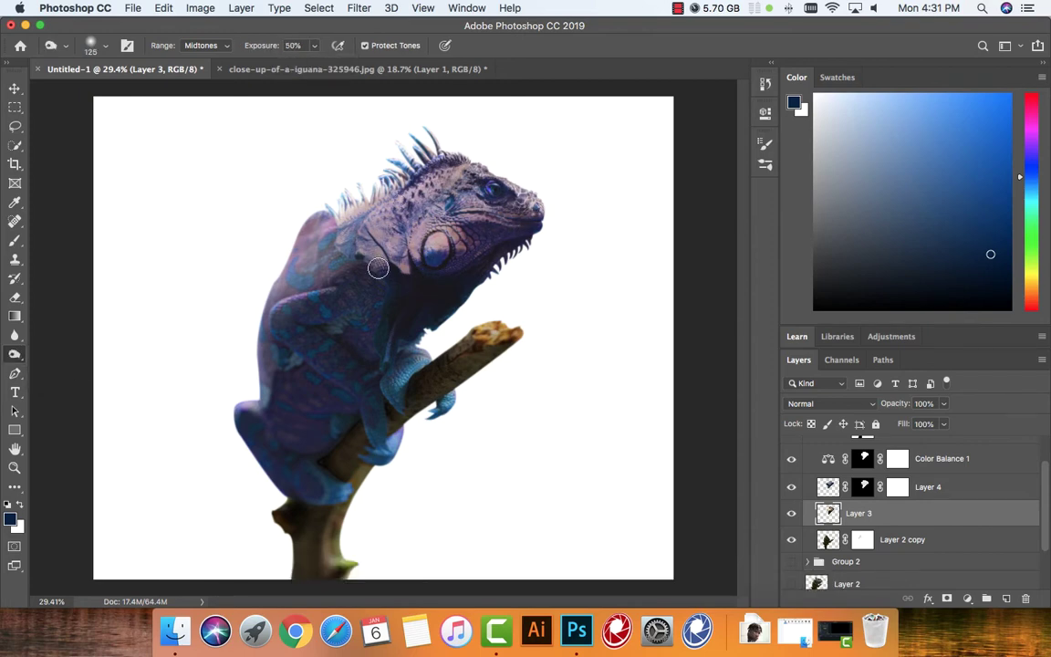
Step: Reset colours to black and white and try the Eraser and Sponge tools on Layer 3
key("alt+bracketleft")
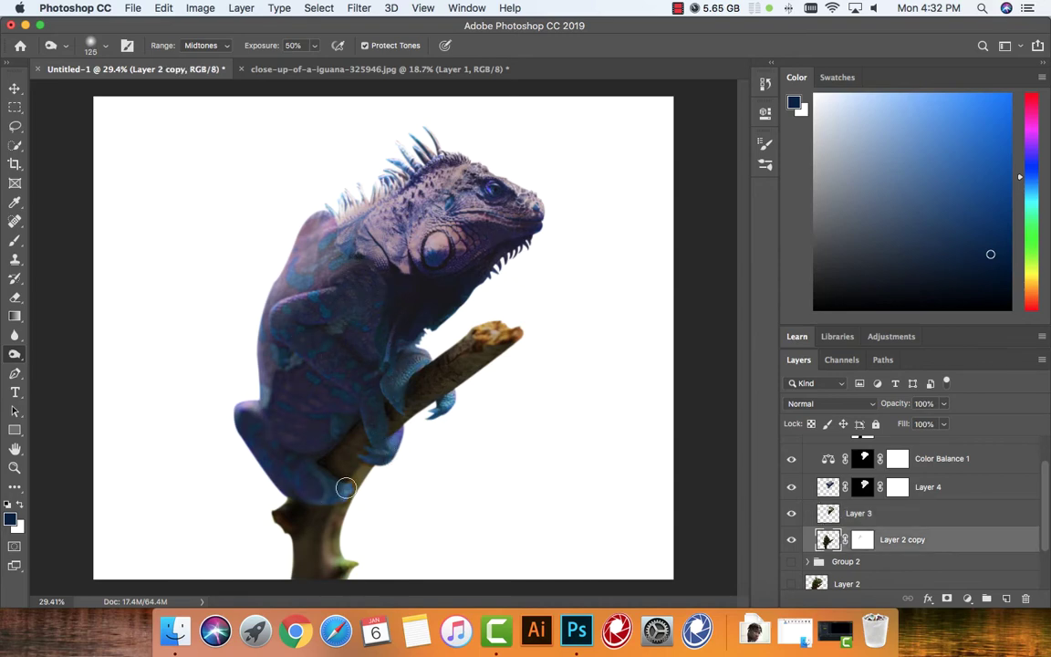
key("d")
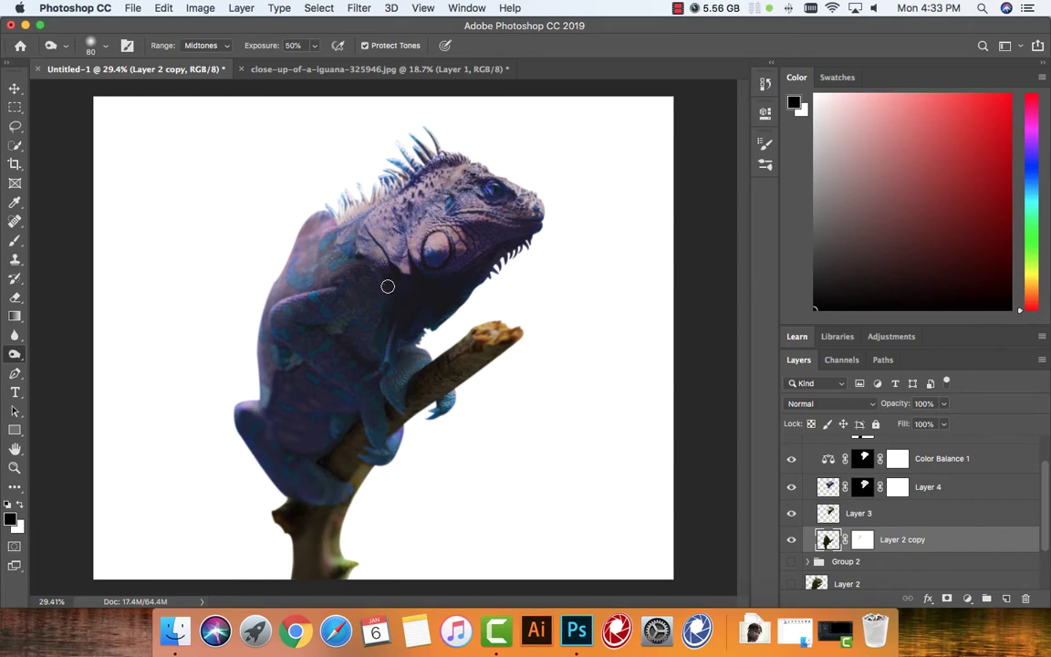
left_click(828, 511)
key("e")
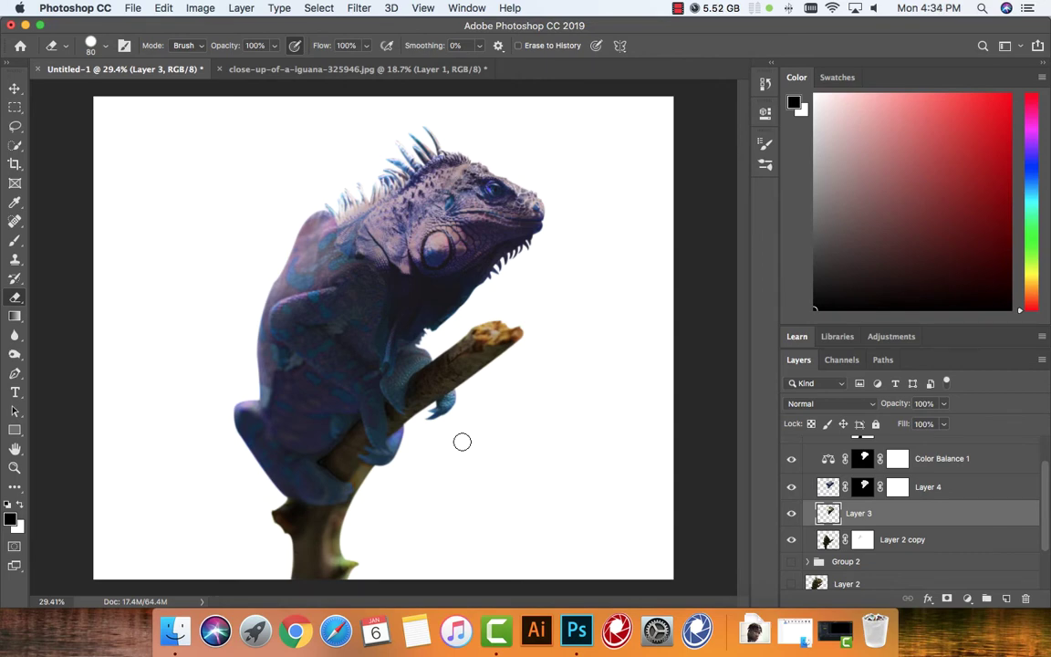
right_click(15, 354)
left_click(55, 344)
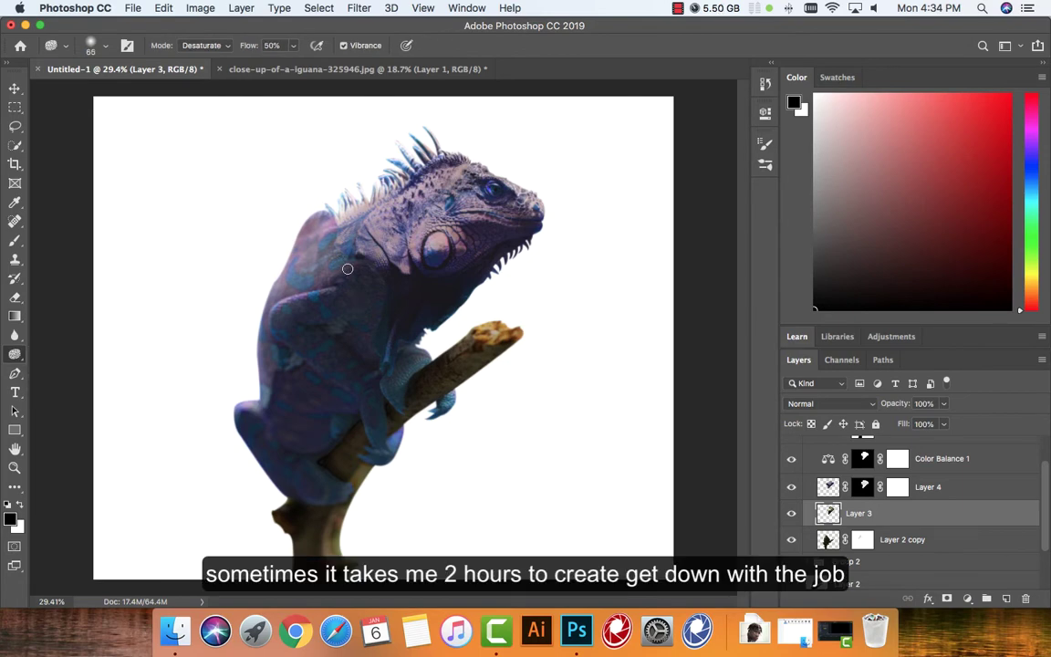
Step: Switch to the Blur tool and step up through the layers to Layer 4
scroll(347, 268, "up", 3)
key("alt+bracketleft")
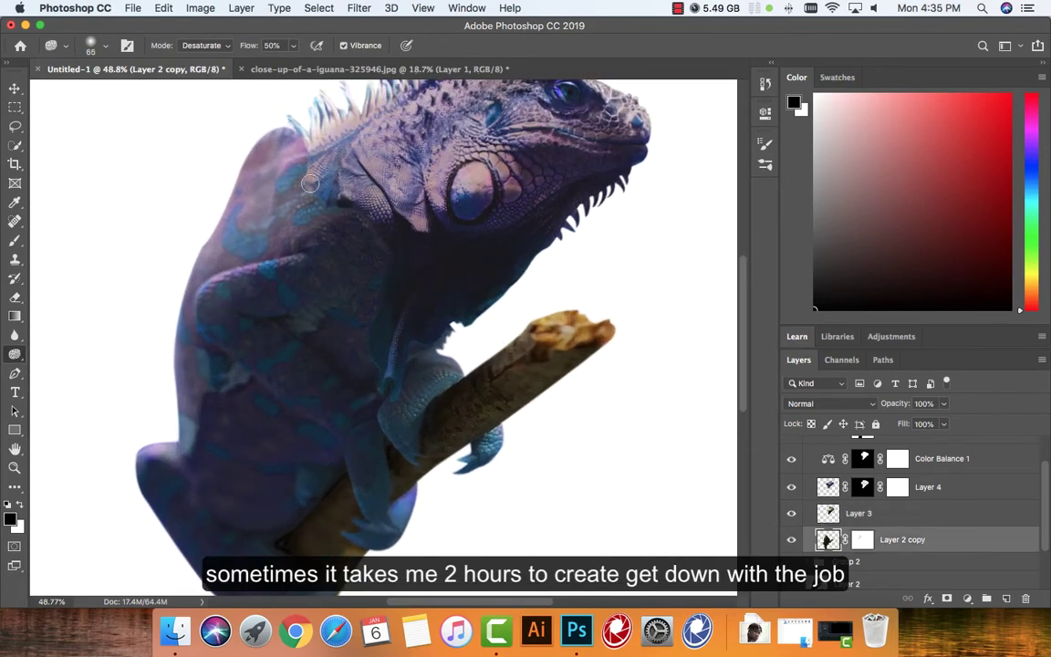
right_click(15, 335)
left_click(55, 318)
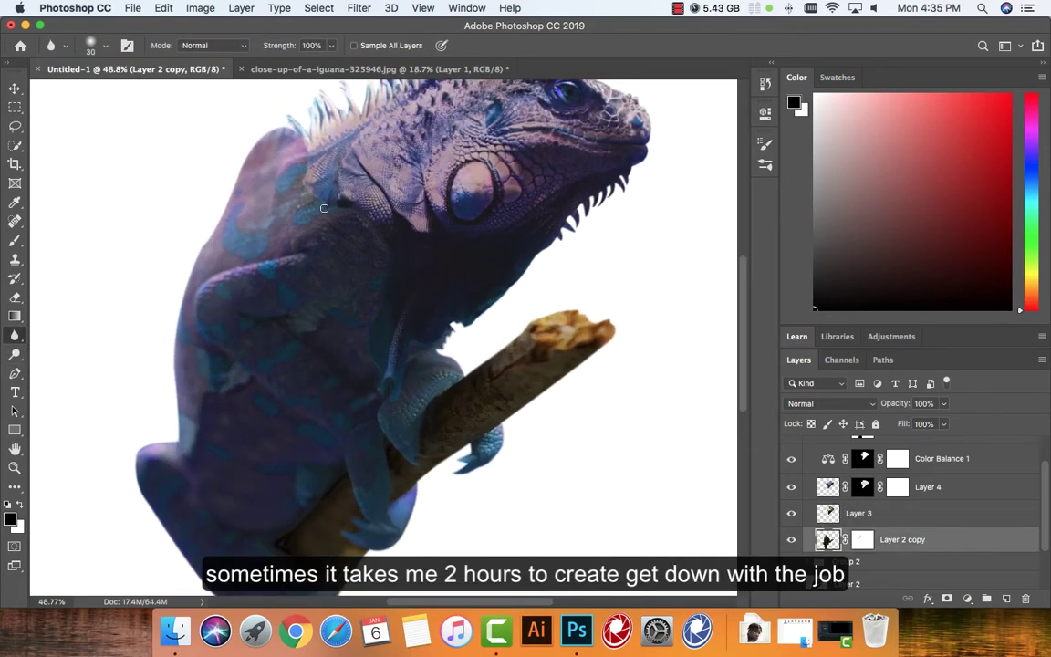
key("alt+bracketright")
scroll(366, 230, "up", 3)
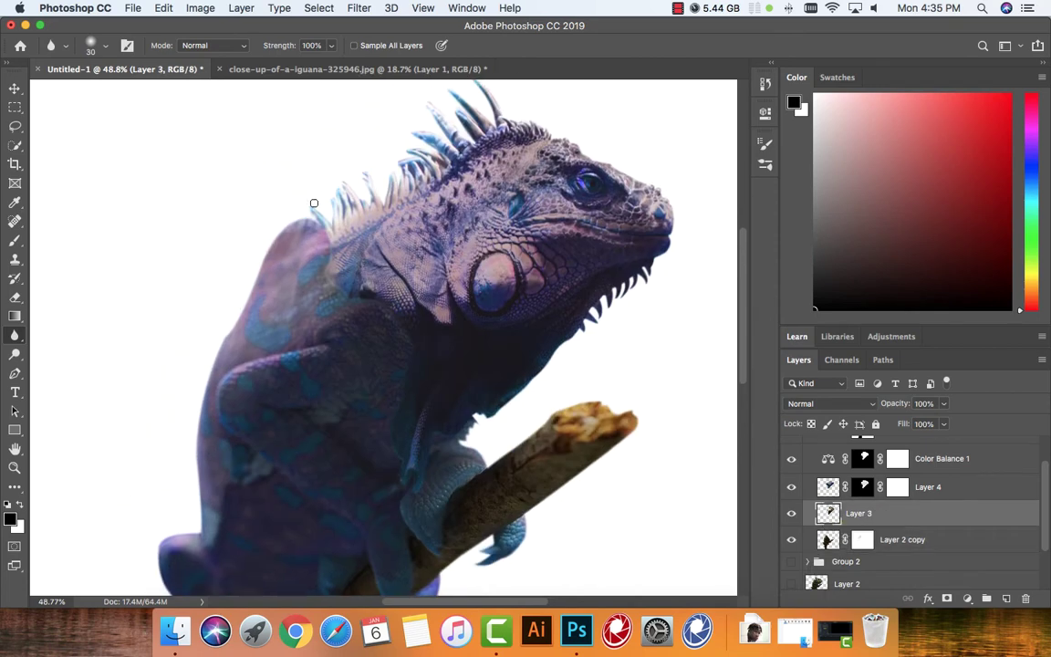
key("alt+bracketright")
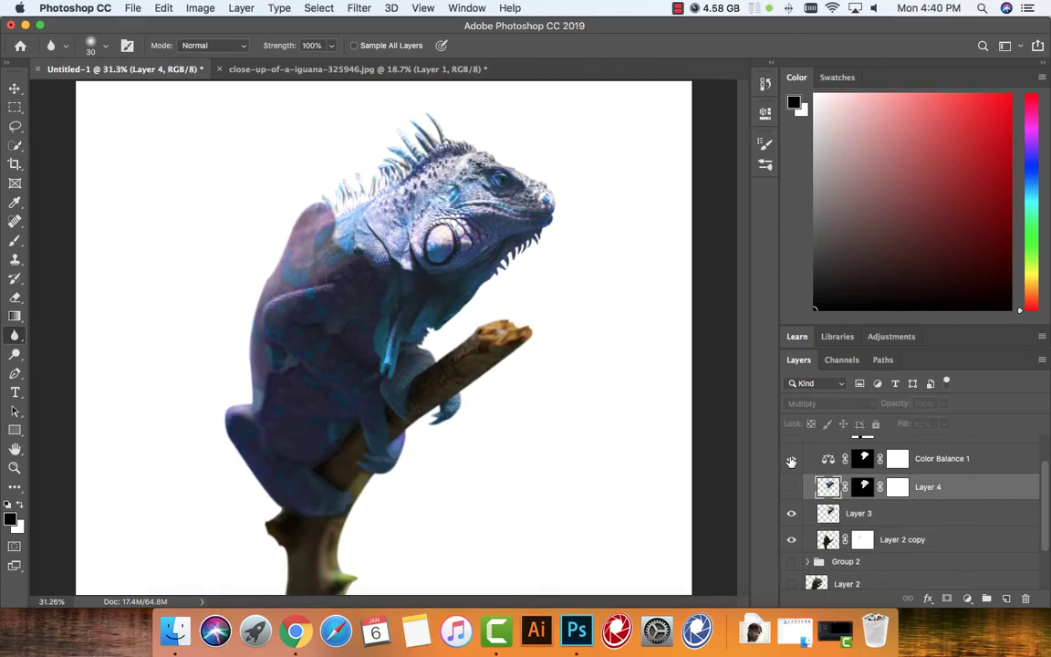
Step: Hide Layer 4 and Color Balance 1, then select Layer 3
left_click(792, 487)
left_click(791, 486)
left_click(791, 487)
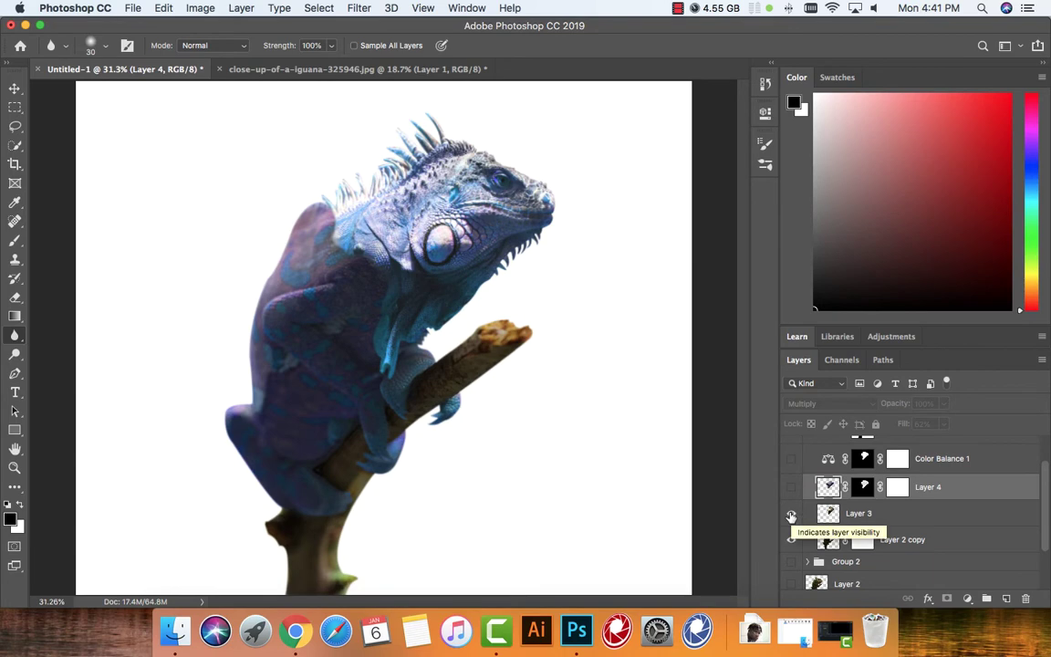
left_click(858, 513)
left_click(967, 598)
left_click(962, 442)
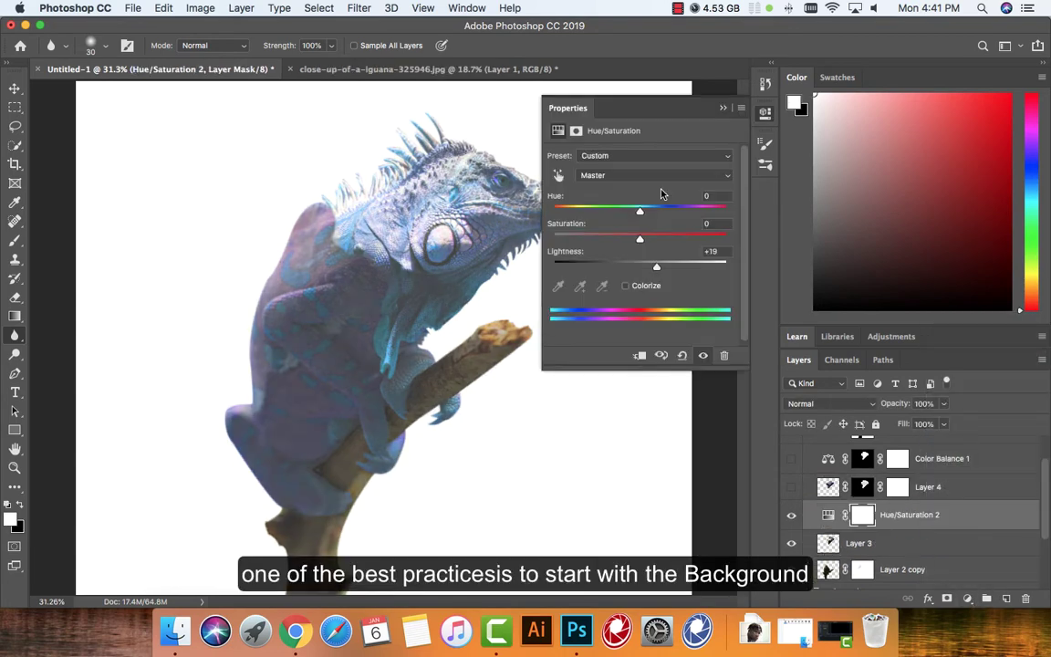
key("ctrl+z")
Step: Add a Brightness/Contrast layer above Layer 3 with lower brightness and slightly less contrast
left_click(967, 597)
left_click(955, 371)
mouse_move(645, 196)
left_mouse_down()
mouse_move(716, 196)
mouse_move(582, 196)
mouse_move(653, 196)
mouse_move(626, 224)
left_mouse_up()
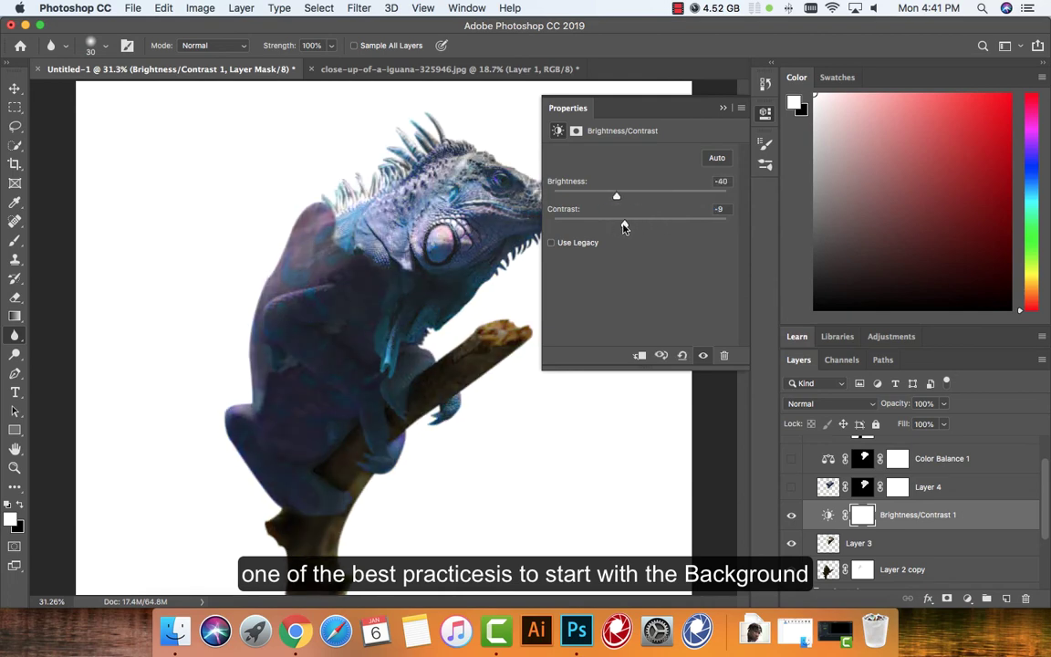
left_click(656, 108)
Step: Add a second Brightness/Contrast on the head with brightness around -150 and more contrast
left_click(967, 598)
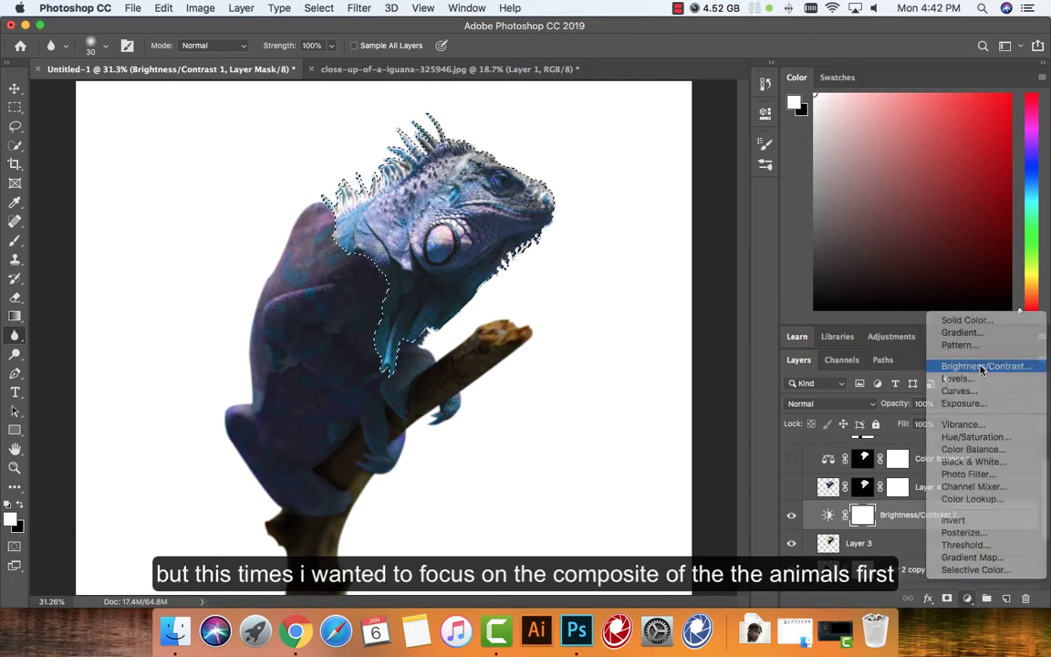
left_click(912, 364)
left_click_drag(640, 196, 547, 197)
left_click_drag(640, 223, 663, 223)
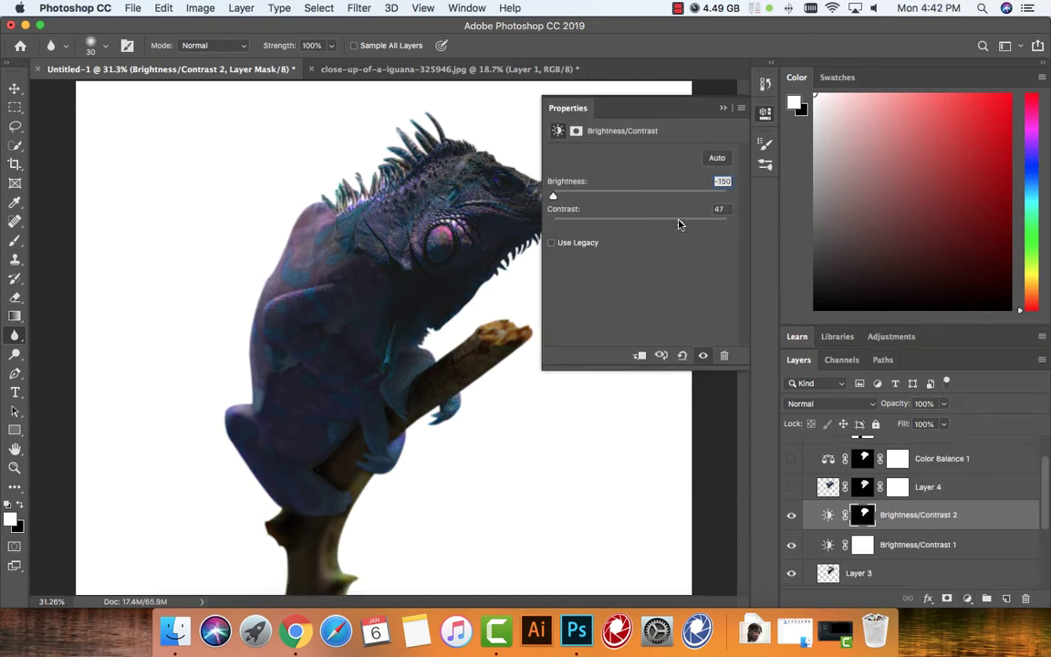
left_click_drag(552, 196, 566, 196)
left_click(447, 161)
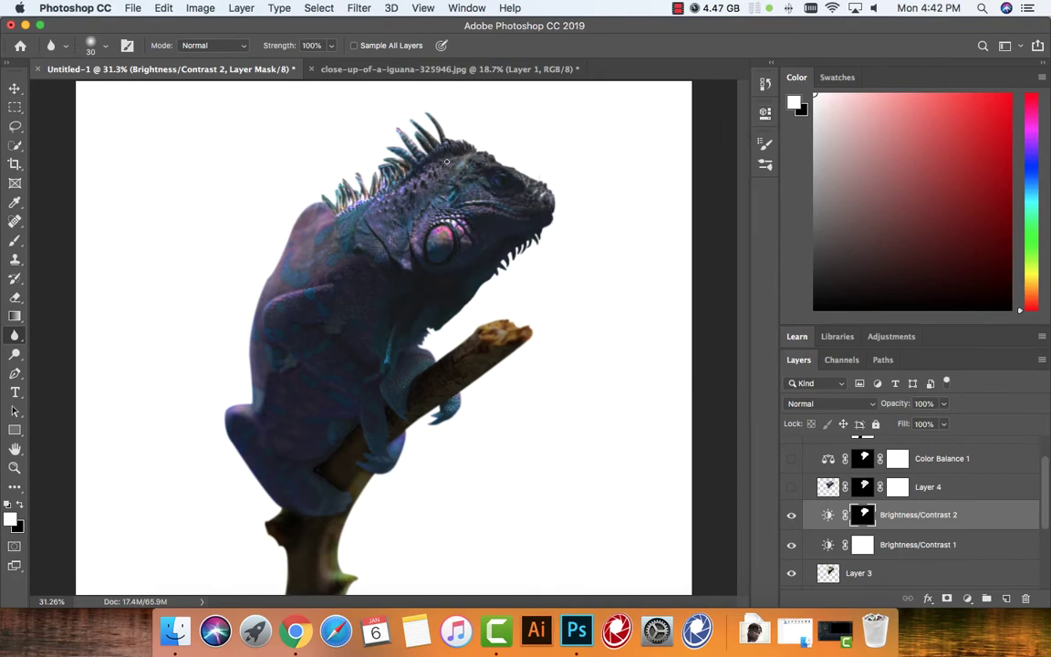
Step: Switch to the Eraser and move between the Brightness/Contrast masks, swapping black and white
key("b")
key("e")
key("x")
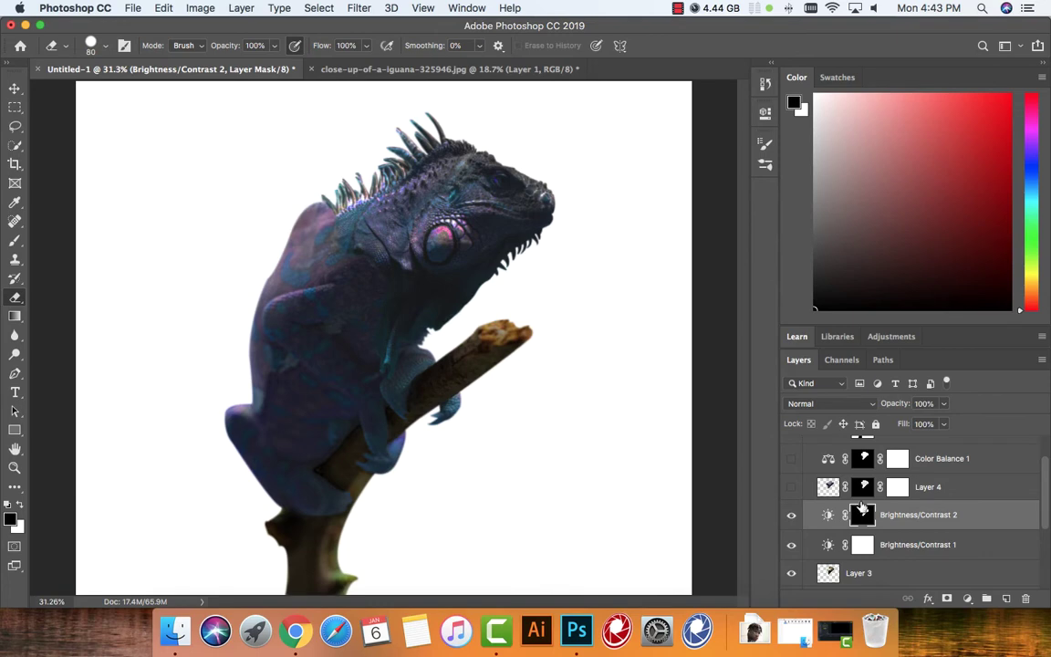
key("x")
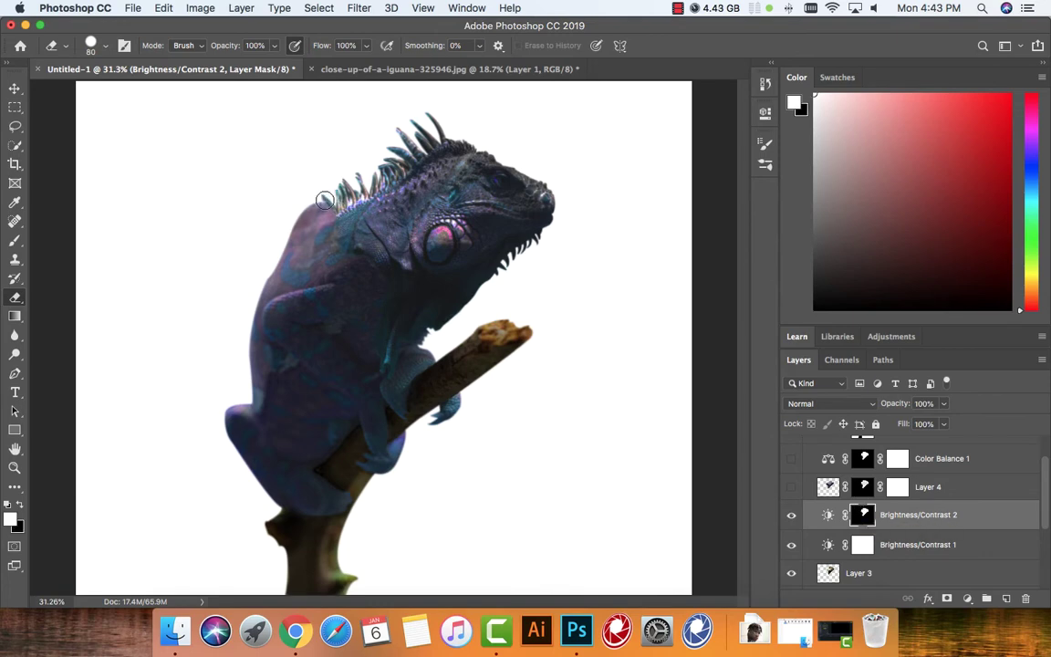
left_click(837, 569)
scroll(324, 209, "up", 2)
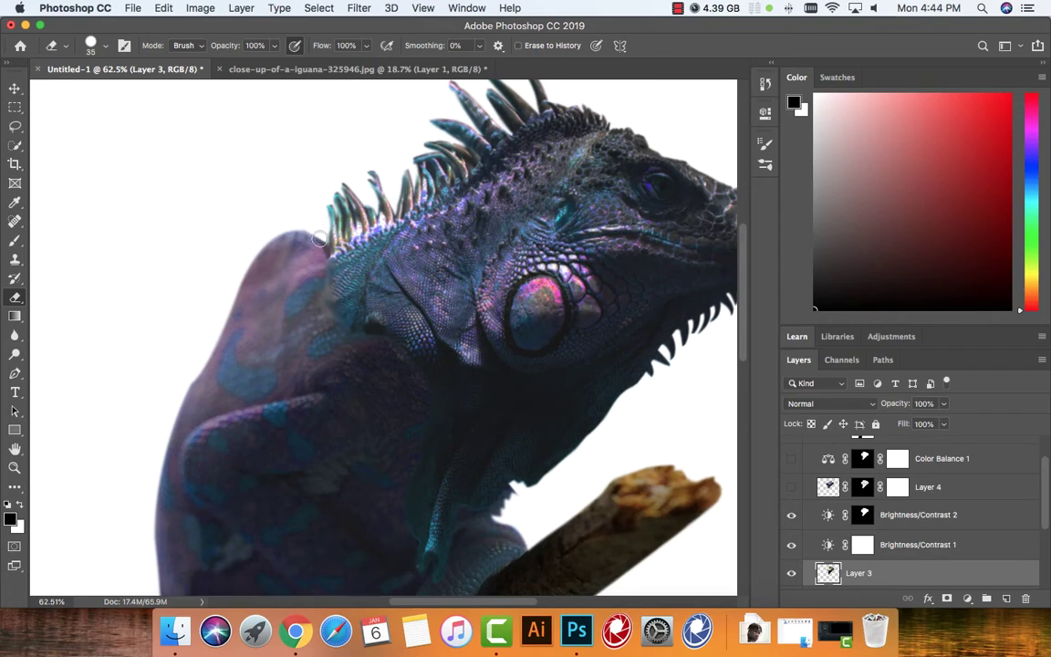
key("alt+bracketleft")
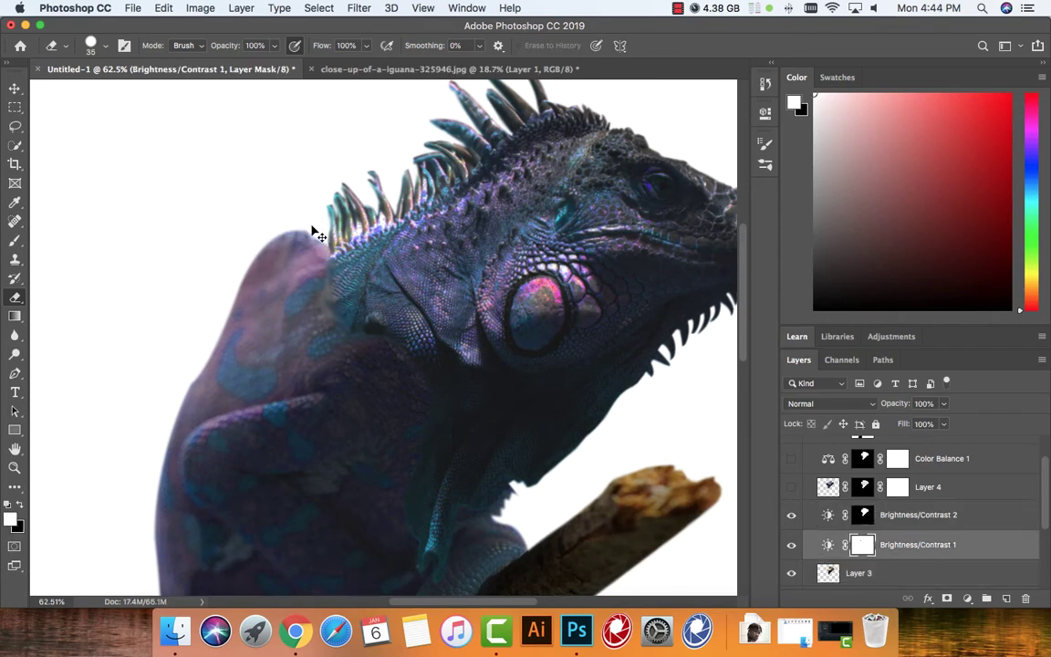
key("x")
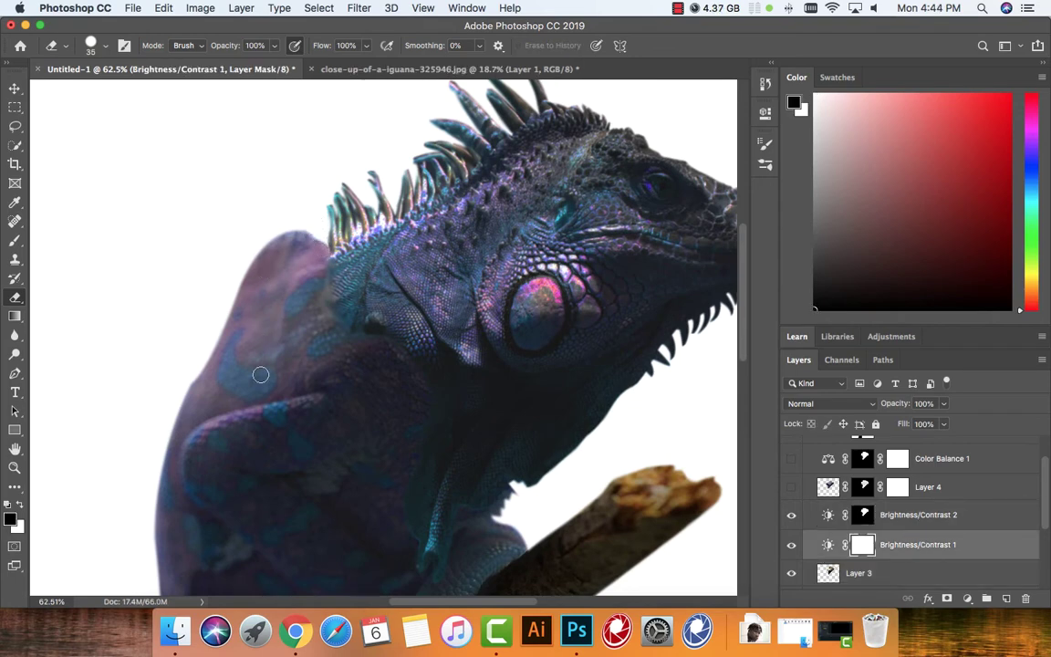
key("alt+bracketright")
key("x")
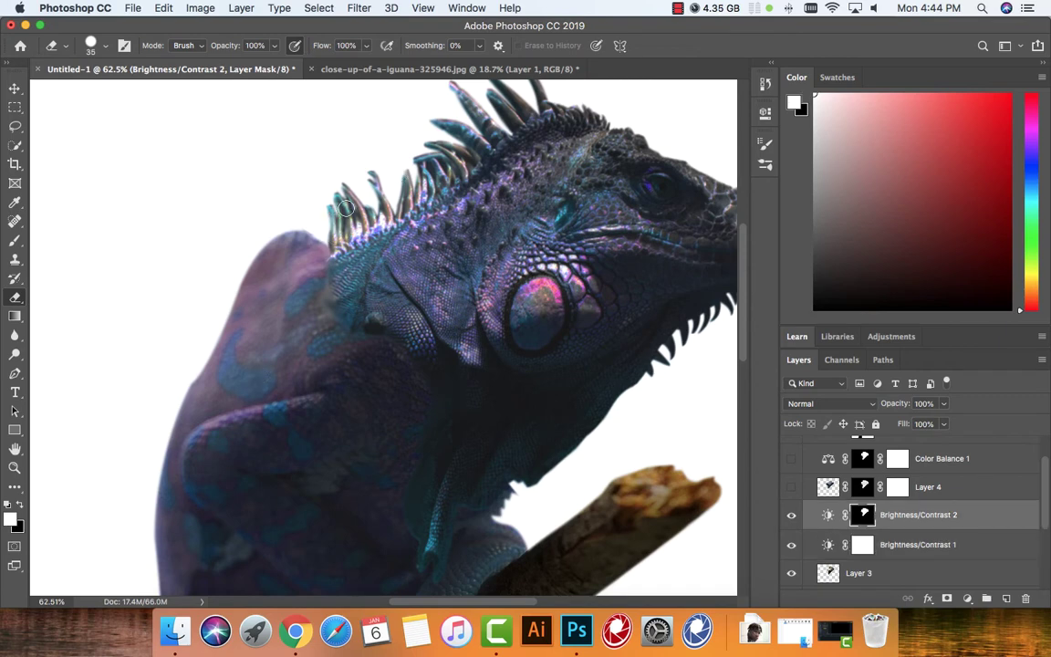
key("x")
key("alt+bracketleft")
key("alt+bracketleft")
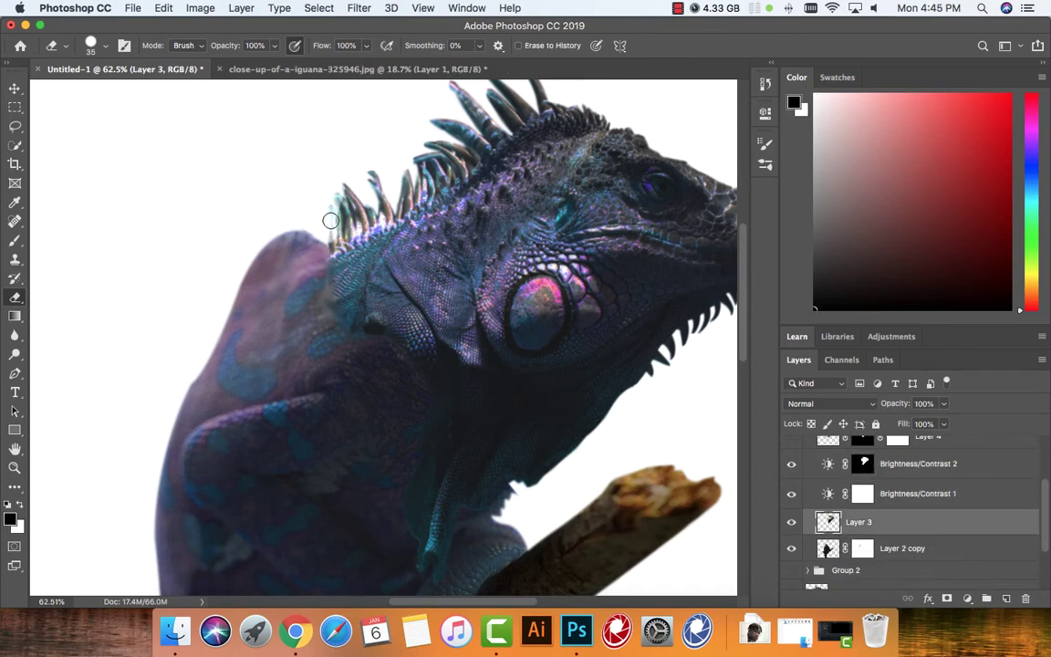
scroll(912, 493, "up", 2)
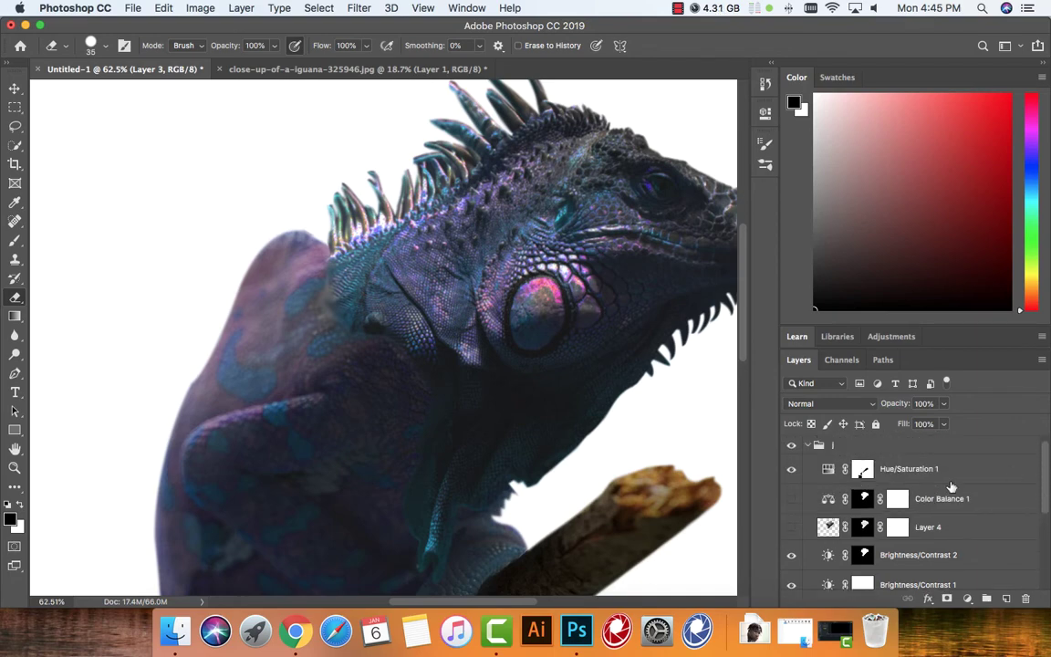
Step: Delete the unused Color Balance 1 adjustment and Layer 4
left_click(926, 497)
key("Delete")
key("Return")
key("Delete")
Step: Paint white on the Hue/Saturation 1 mask along the crest base, then lower brush opacity to 3%
key("alt+bracketright")
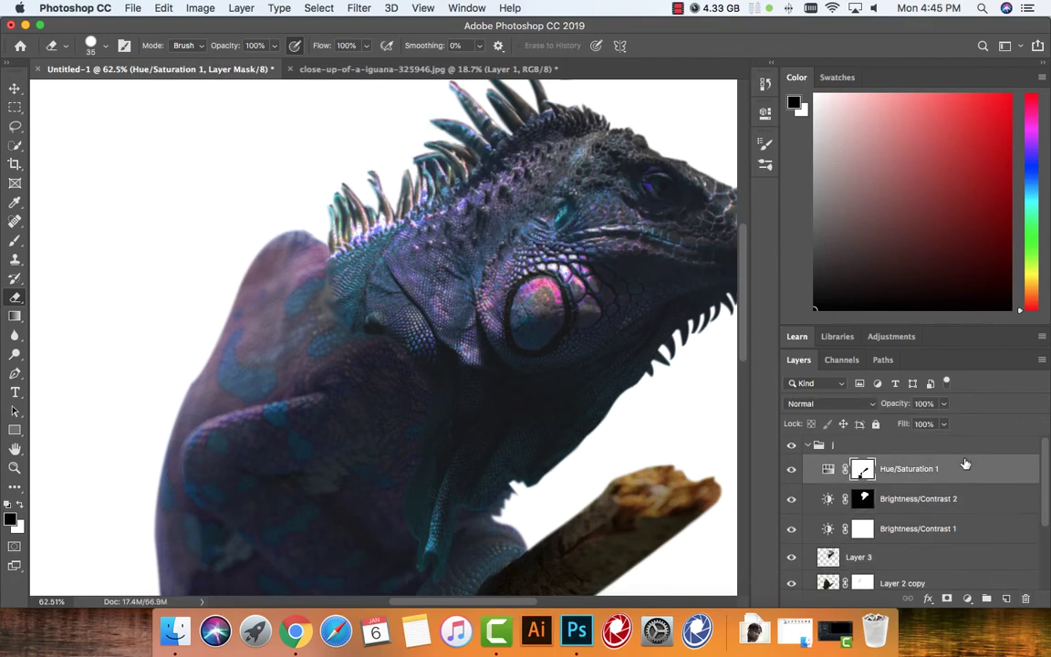
scroll(511, 600, "right", 2)
scroll(511, 601, "right", 3)
scroll(668, 344, "down", 5)
scroll(712, 347, "up", 5)
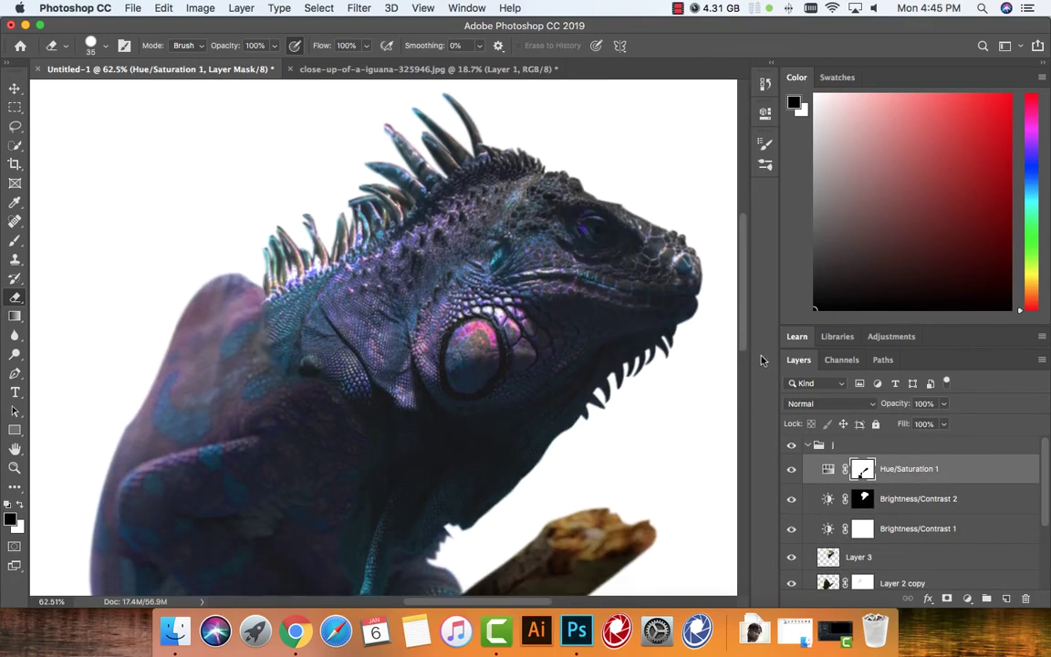
key("x")
left_click_drag(274, 301, 247, 290)
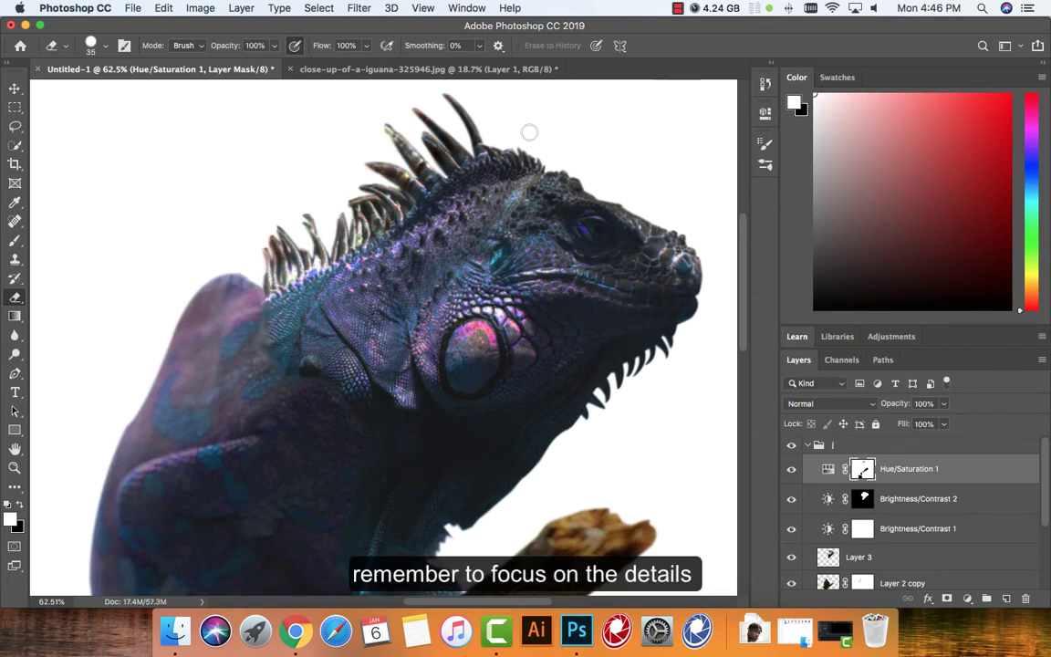
key("5")
key("6")
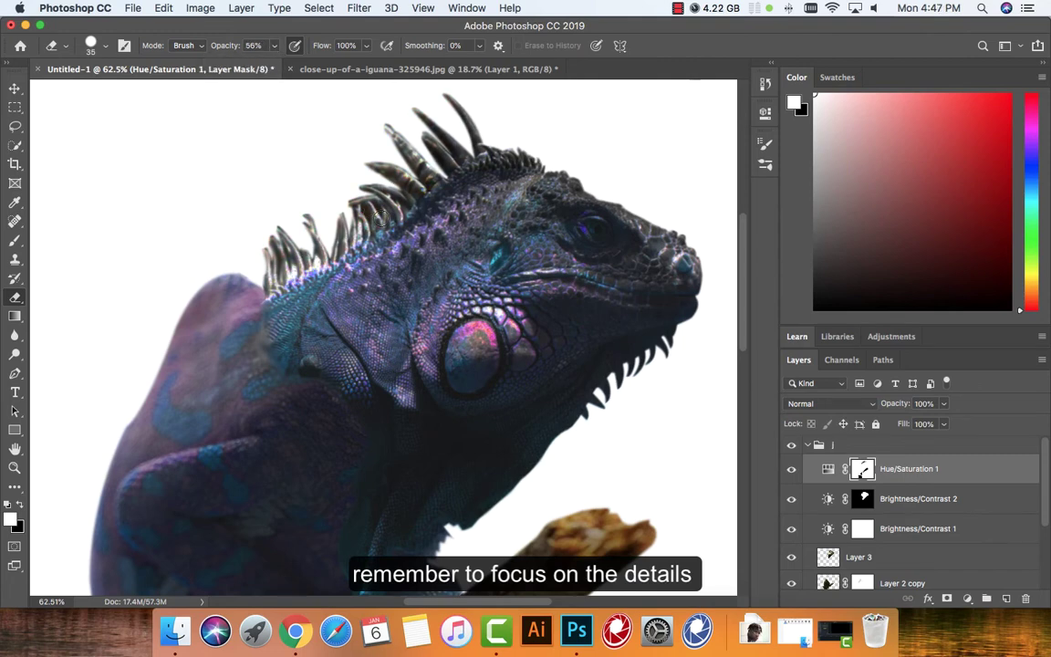
key("1")
key("1")
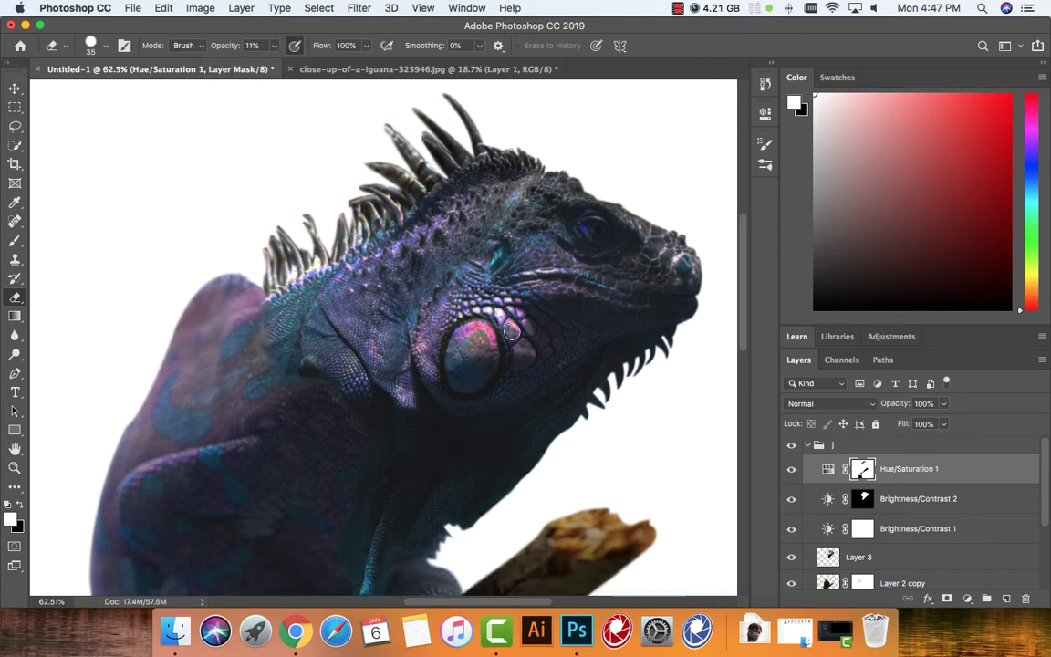
key("0")
key("3")
Step: Hide Layer 3 to see the body alone and select the Brightness/Contrast 2 mask
key("alt+bracketleft")
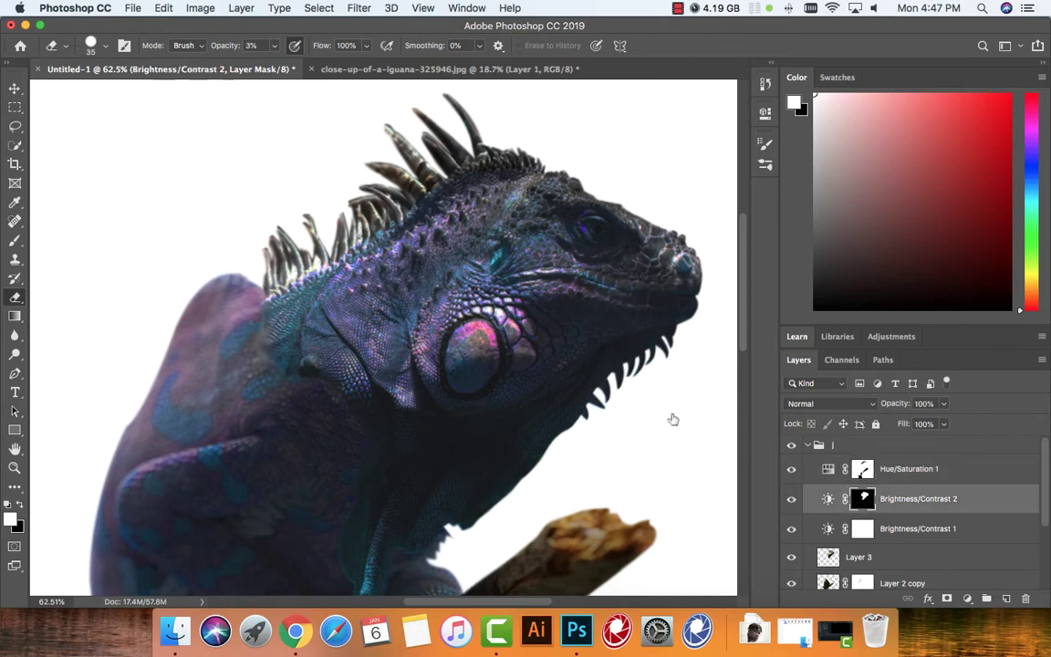
scroll(903, 493, "down", 2)
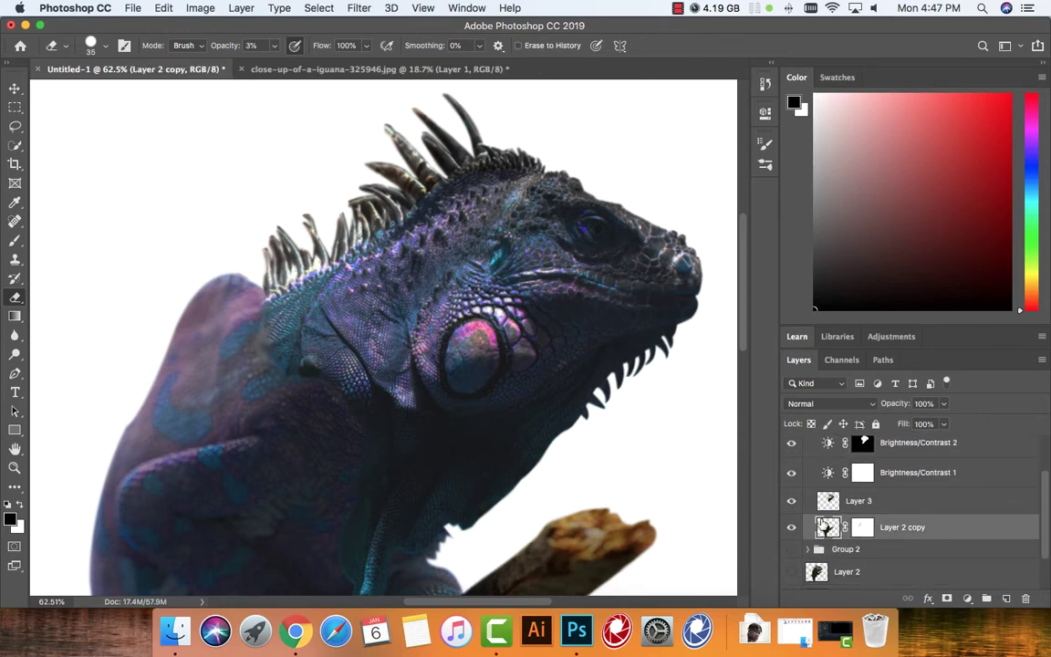
mouse_move(828, 530)
left_mouse_down()
mouse_move(828, 467)
mouse_move(826, 543)
mouse_move(827, 456)
mouse_move(850, 547)
left_mouse_up()
left_click(898, 509)
mouse_move(898, 509)
left_mouse_down()
mouse_move(866, 476)
mouse_move(867, 513)
left_mouse_up()
left_click(792, 510)
left_click(812, 481)
left_click(812, 451)
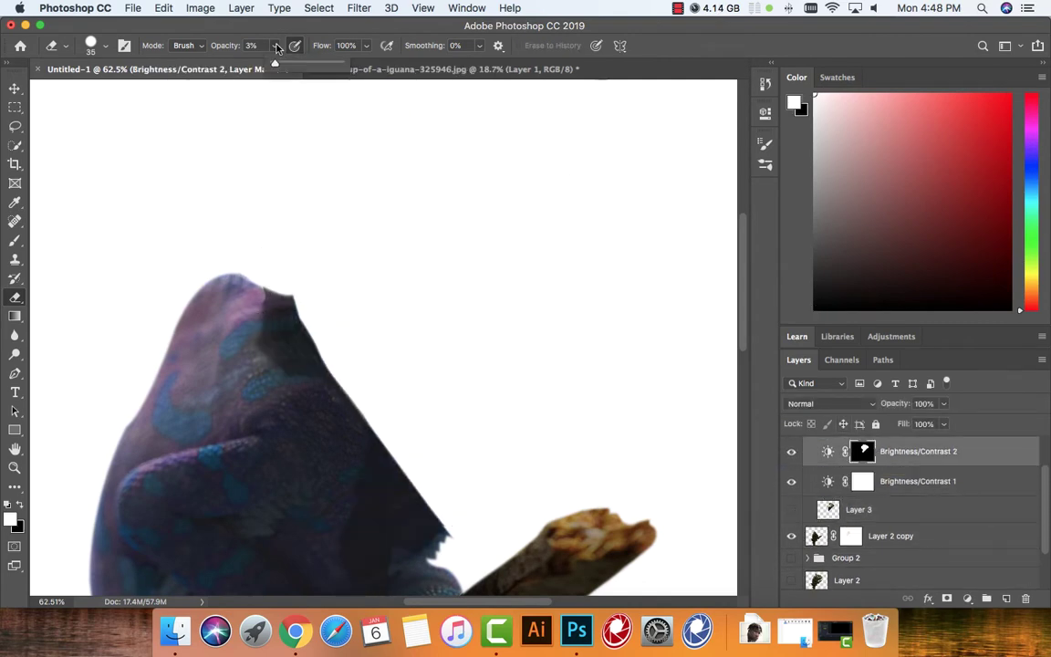
Step: Set white at 60% brush opacity, show Layer 3 again and undo the last mask strokes
key("9")
key("6")
key("x")
key("6")
key("0")
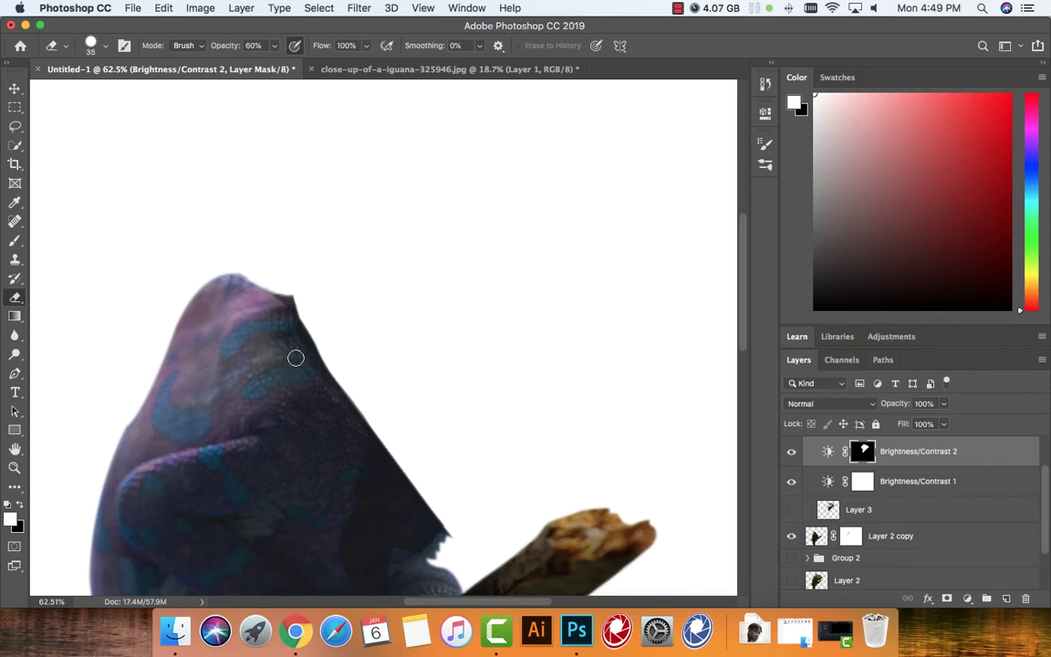
left_click(791, 509)
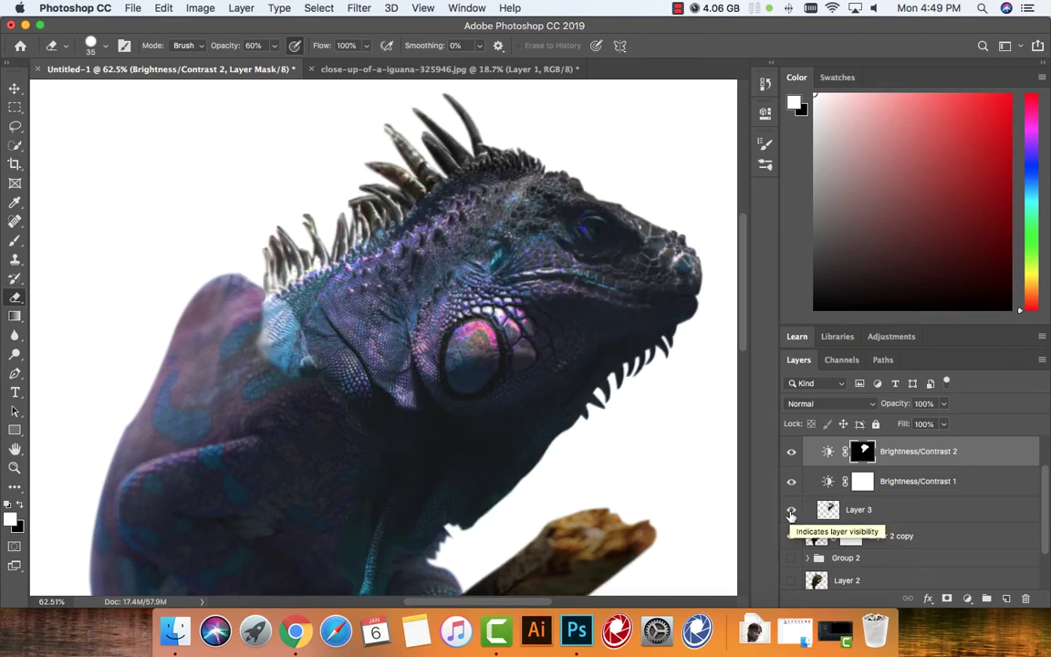
key("ctrl+z")
key("ctrl+z")
key("ctrl+z")
key("ctrl+z")
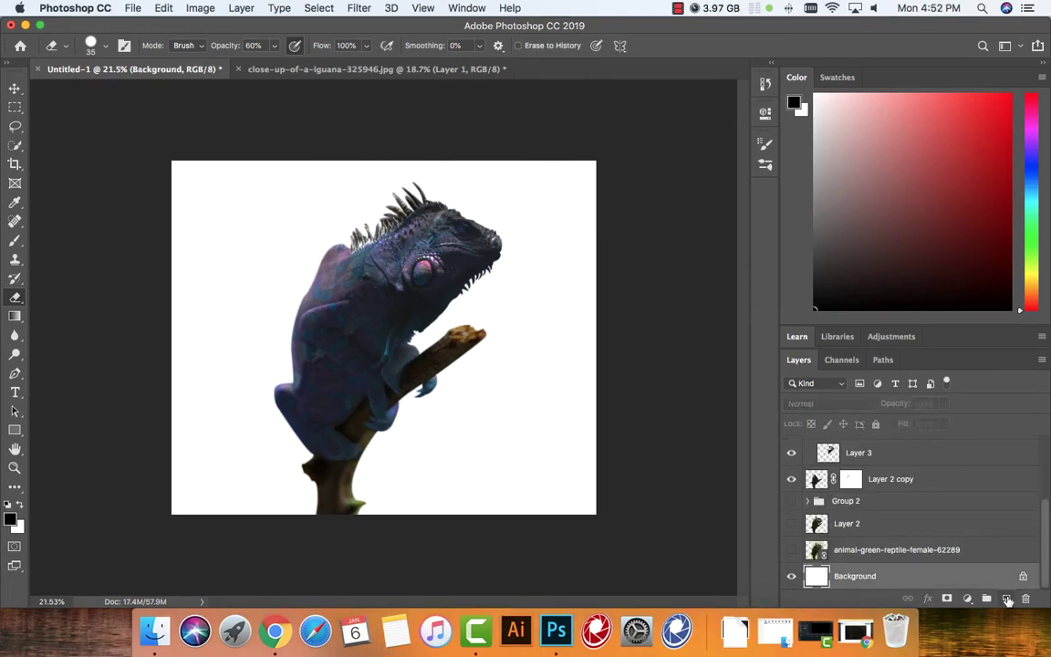
Step: Add an empty layer and place the green-fern-tree image into the document
left_click(1007, 600)
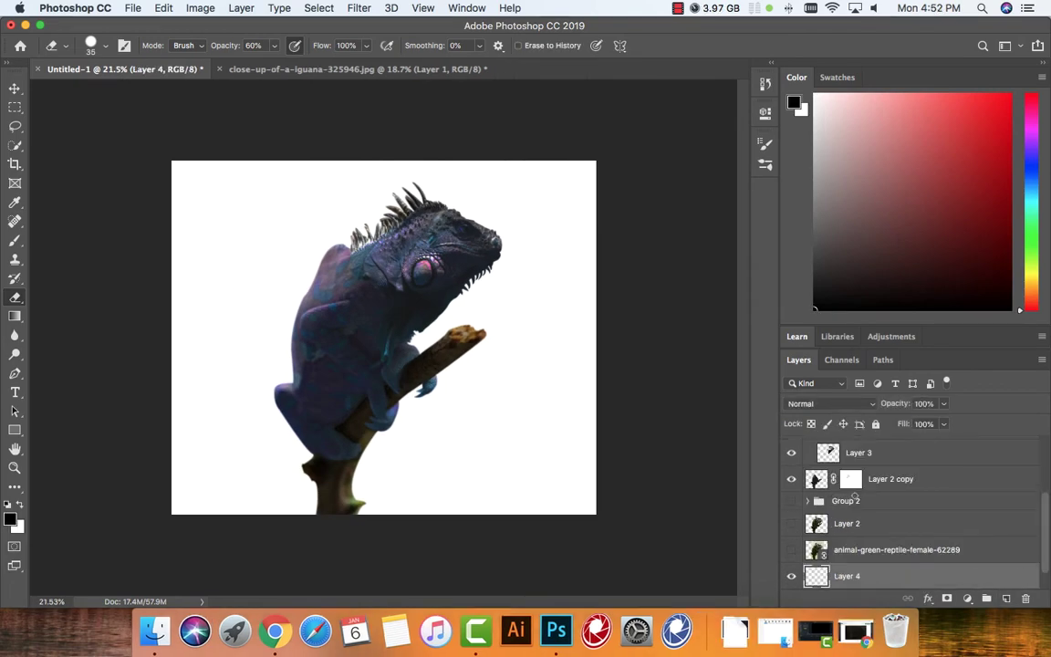
left_click(132, 8)
left_click(173, 283)
left_click(599, 242)
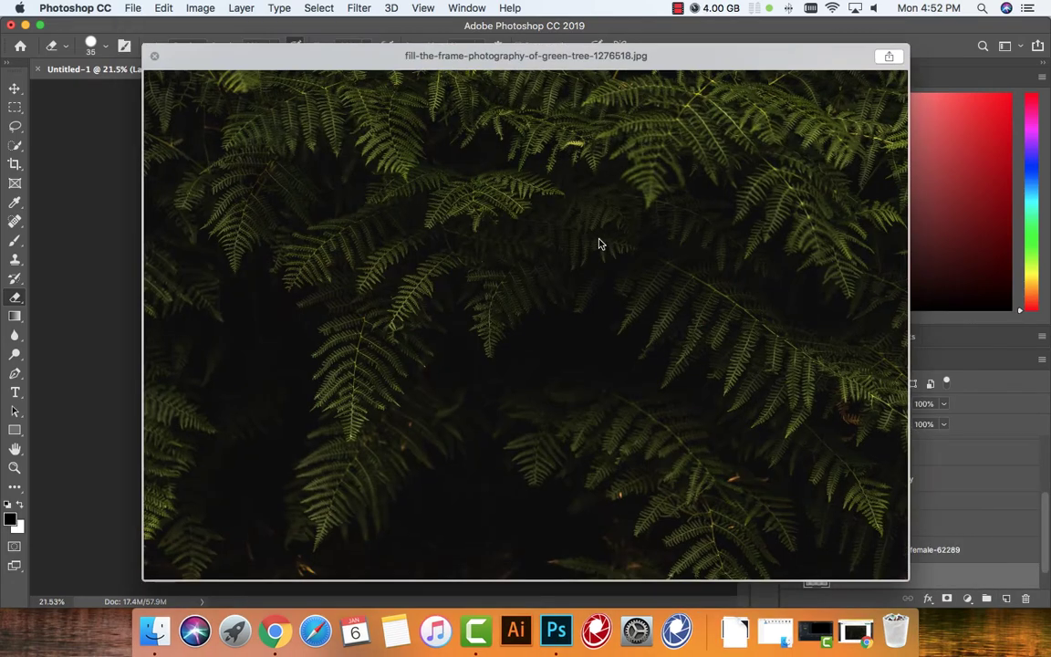
left_click(750, 238)
left_click(845, 495)
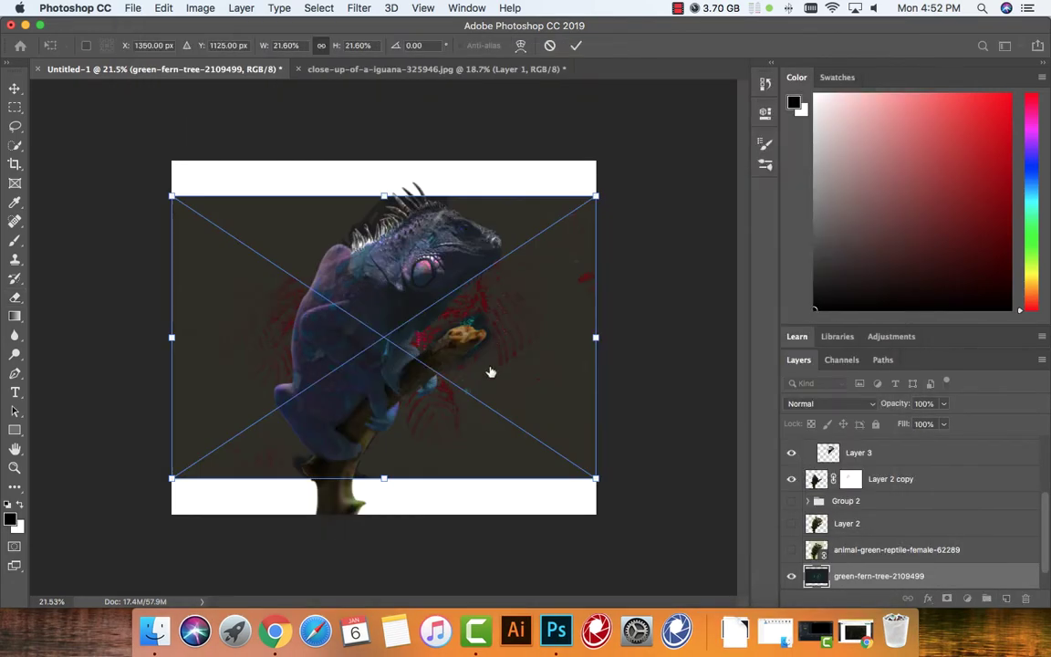
key("Return")
Step: Move the fern layer above Group 2, collapse the group, and view the fern smart object in its own tab
scroll(906, 546, "down", 1)
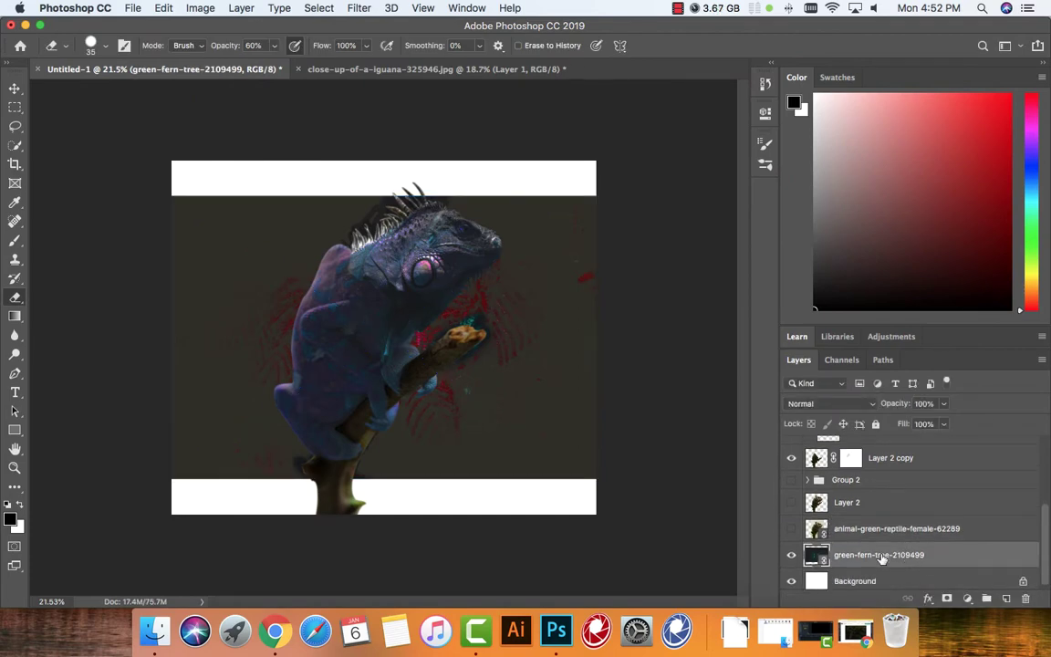
mouse_move(909, 554)
left_mouse_down()
mouse_move(867, 513)
mouse_move(863, 478)
left_mouse_up()
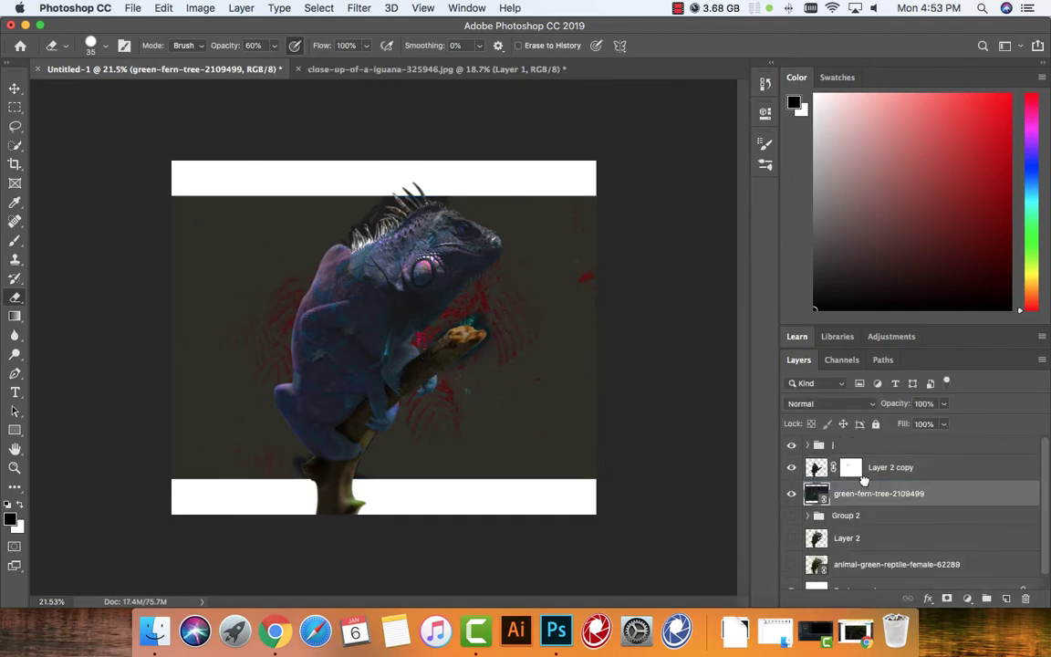
left_click(807, 445)
scroll(876, 511, "down", 1)
scroll(806, 445, "up", 1)
left_click(807, 445)
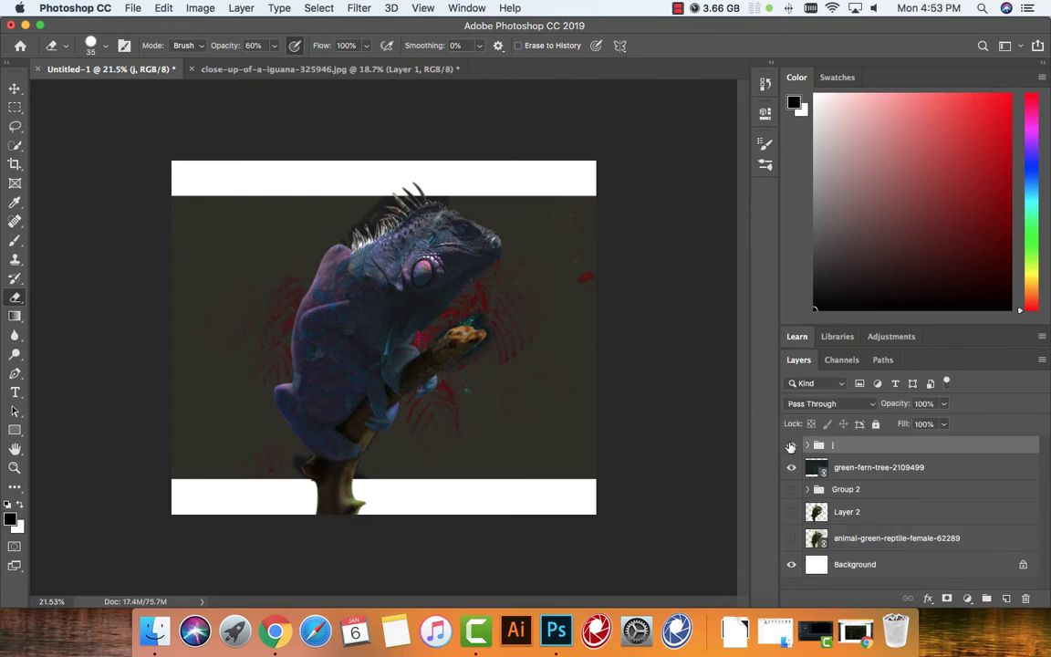
left_click(876, 467)
double_click(817, 467)
left_click(181, 70)
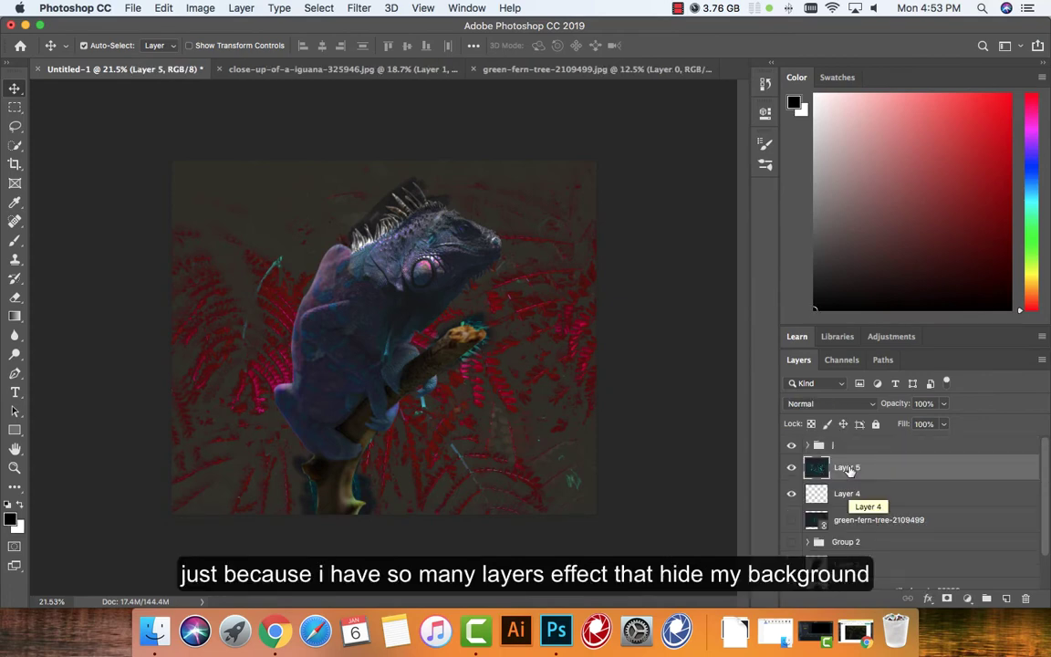
Step: Brush over the fern area on the Hue/Saturation 1 mask to remove the red tint
left_click(808, 444)
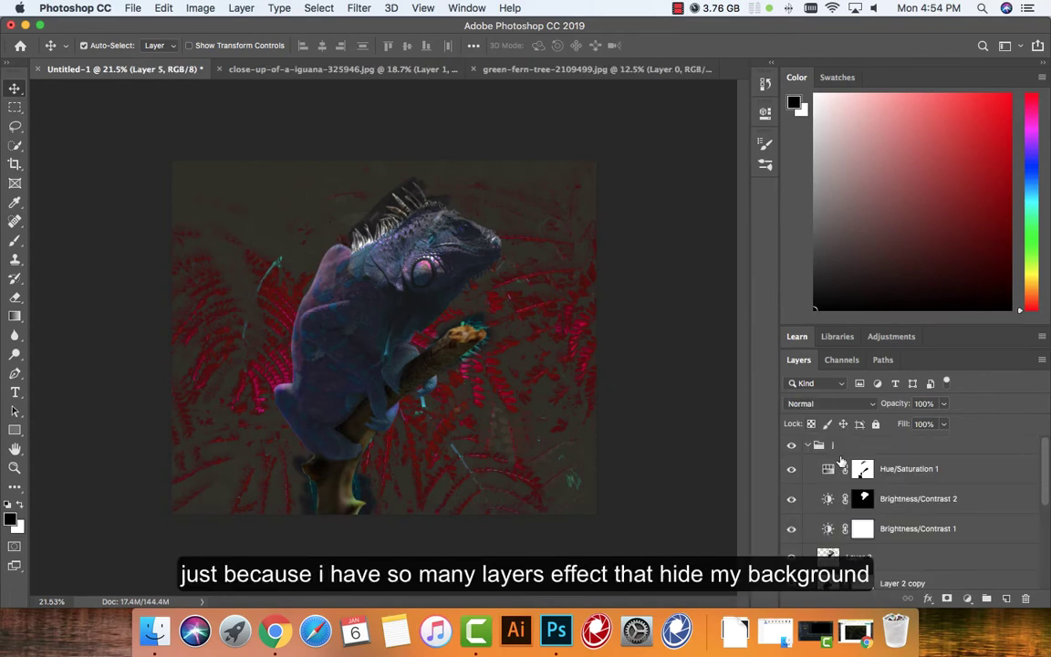
left_click(792, 469)
left_click(862, 469)
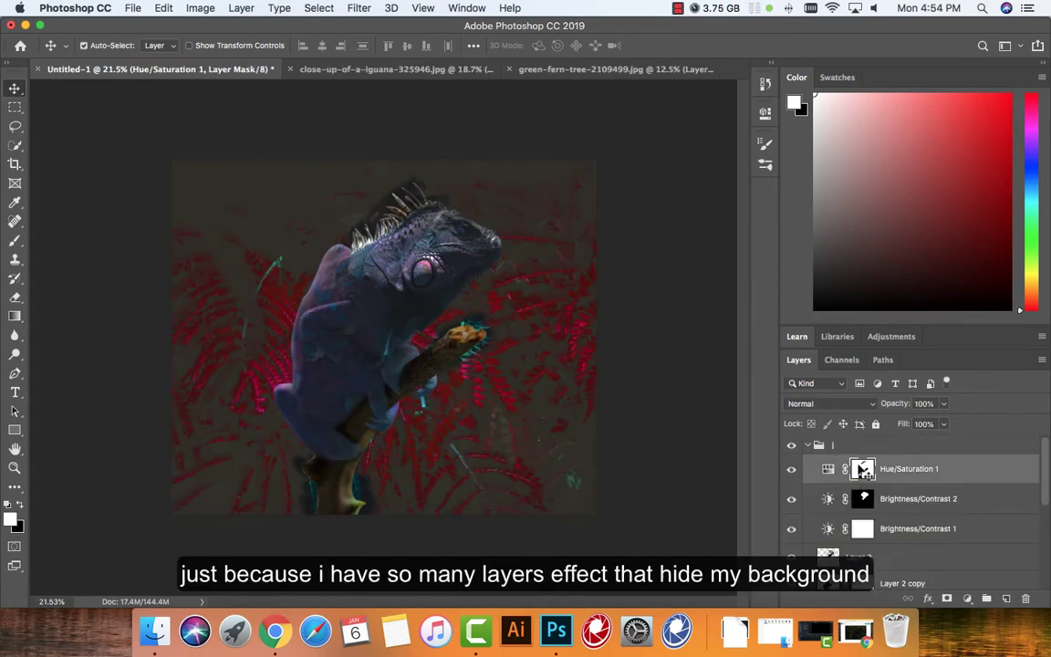
key("b")
mouse_move(539, 440)
left_mouse_down()
mouse_move(574, 227)
mouse_move(591, 355)
left_mouse_up()
mouse_move(586, 256)
left_mouse_down()
mouse_move(539, 246)
mouse_move(223, 363)
mouse_move(600, 433)
left_mouse_up()
key("x")
key("super+comma")
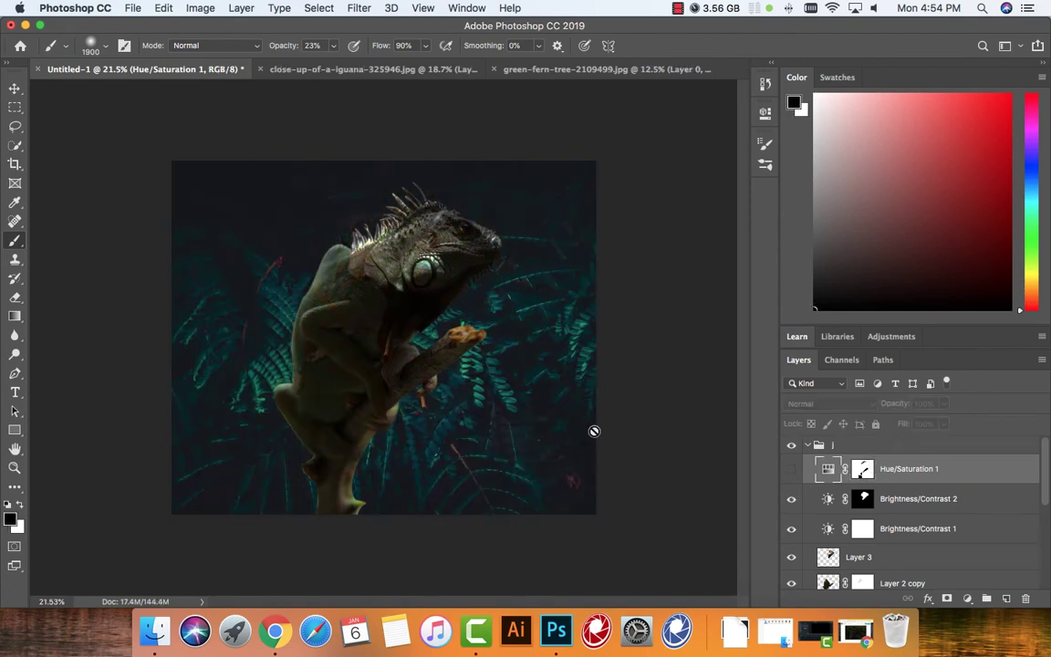
Step: Revert to the earlier eraser state in History and add a vector mask to Hue/Saturation 1
left_click(766, 83)
left_click(675, 259)
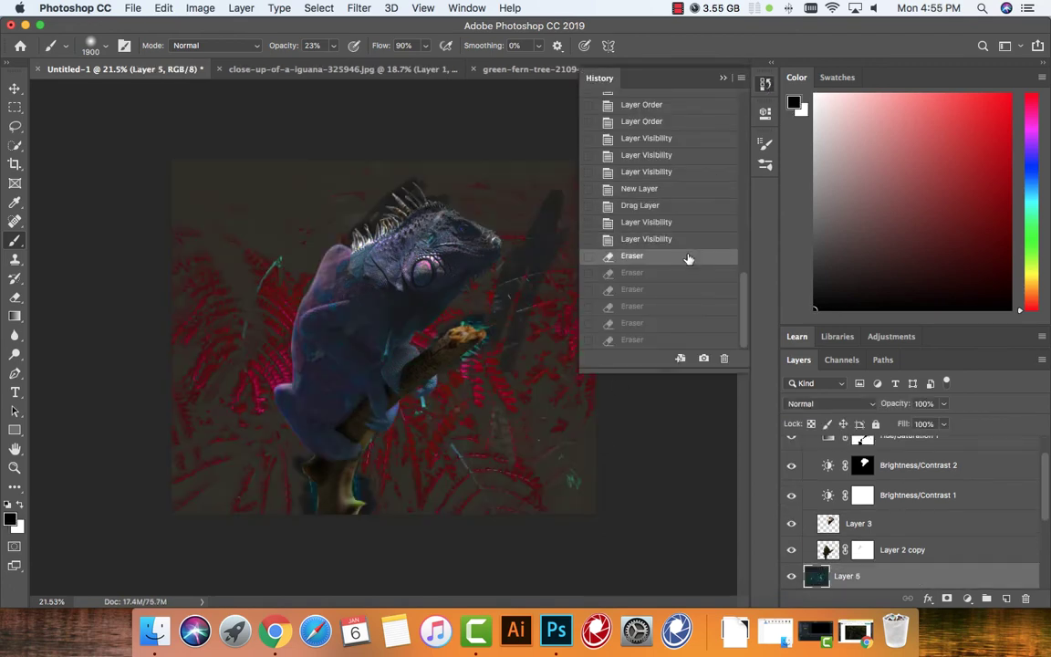
left_click(765, 83)
scroll(864, 472, "up", 1)
left_click(864, 469)
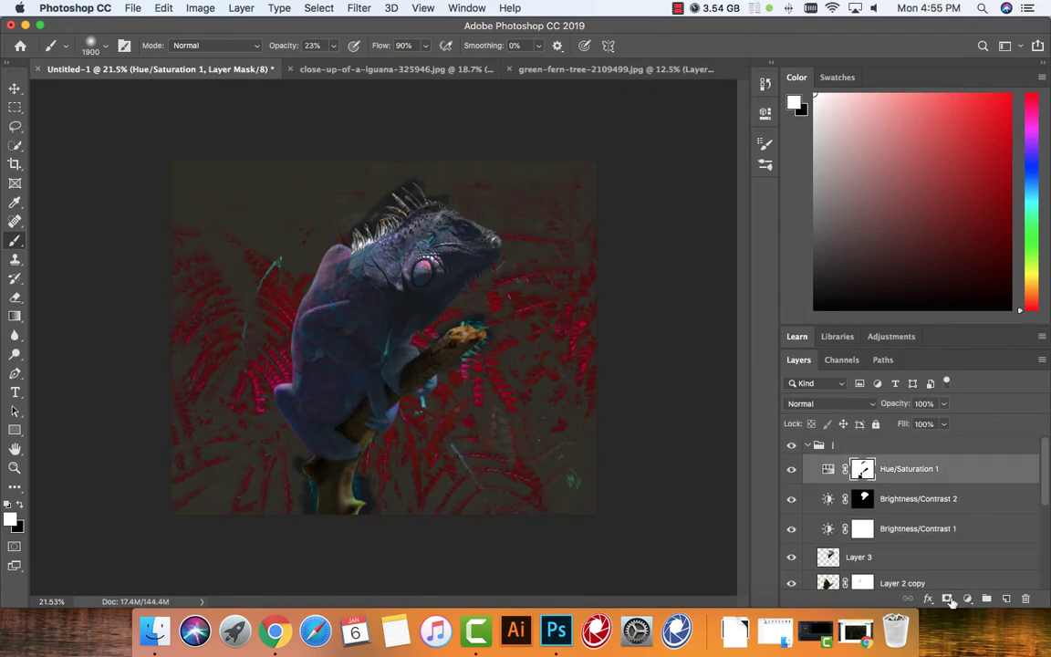
left_click(949, 600)
Step: Paint black over the mask's right side with a 900 px brush, undo, and hide Hue/Saturation 1
double_click(863, 469)
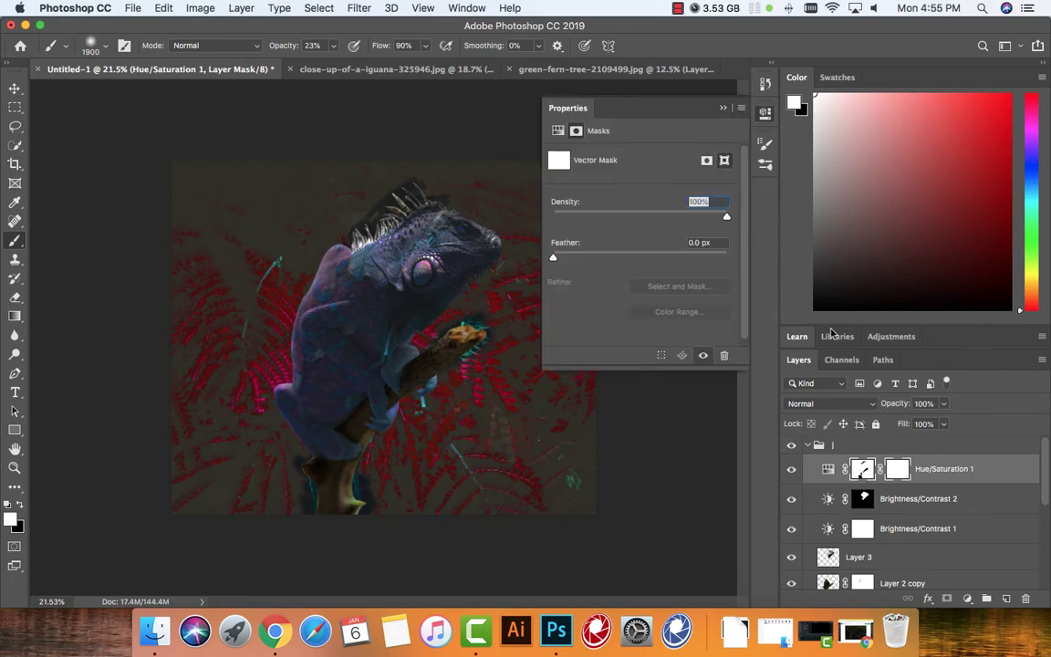
left_click_drag(511, 401, 462, 290)
key("bracketleft")
key("bracketleft")
key("bracketleft")
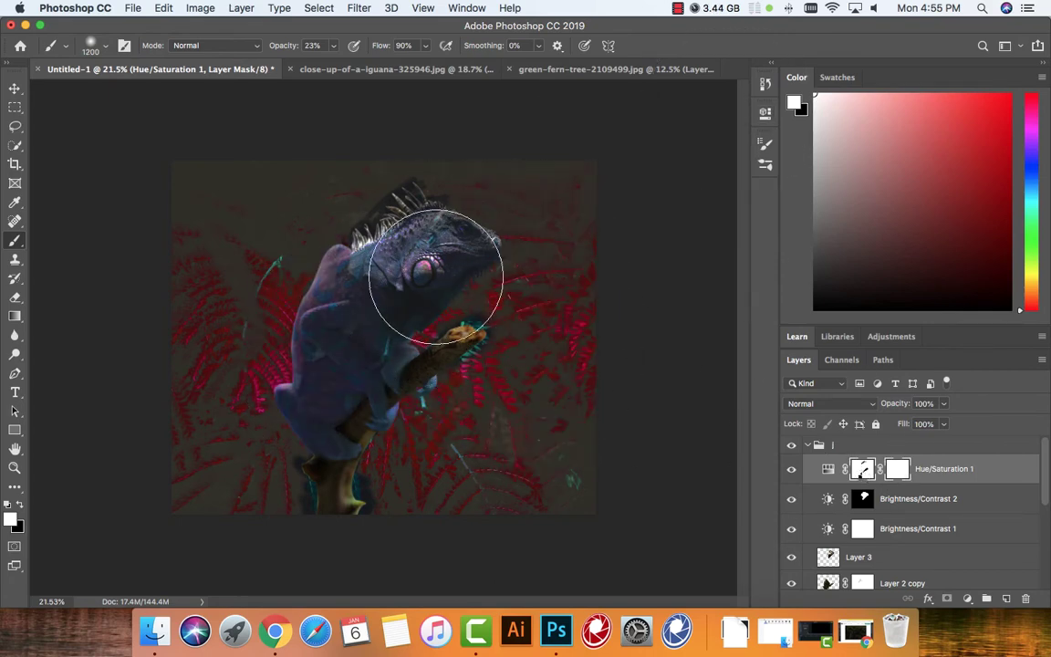
key("bracketleft")
key("bracketleft")
double_click(860, 469)
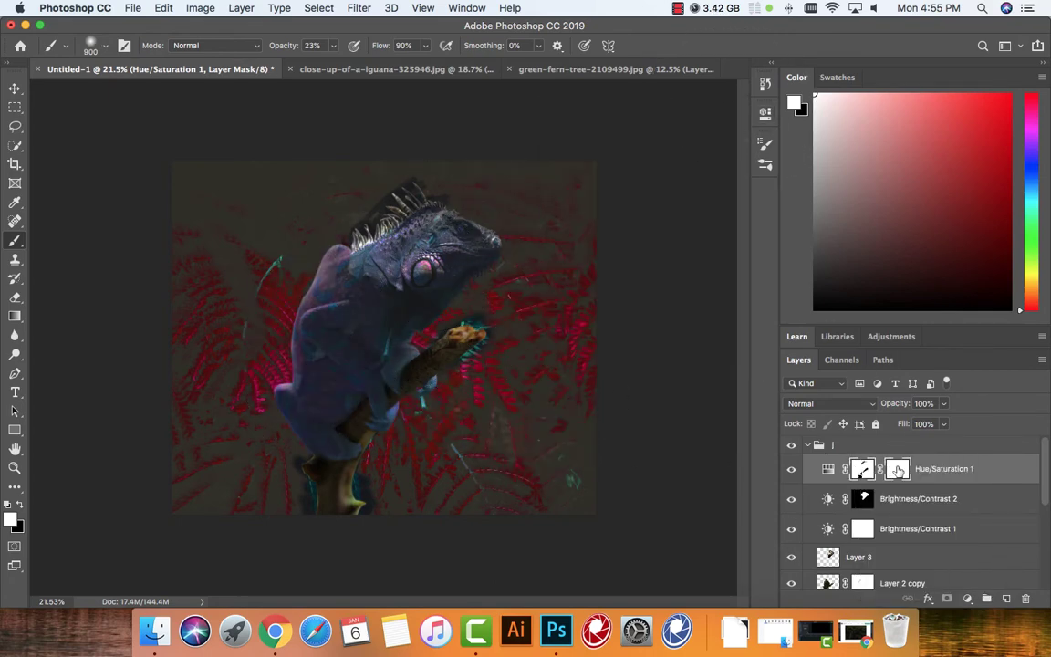
key("Delete")
key("super+z")
left_click(792, 469)
Step: Duplicate group j as j copy and convert it to a smart object
left_click(808, 445)
right_click(794, 446)
left_click(867, 57)
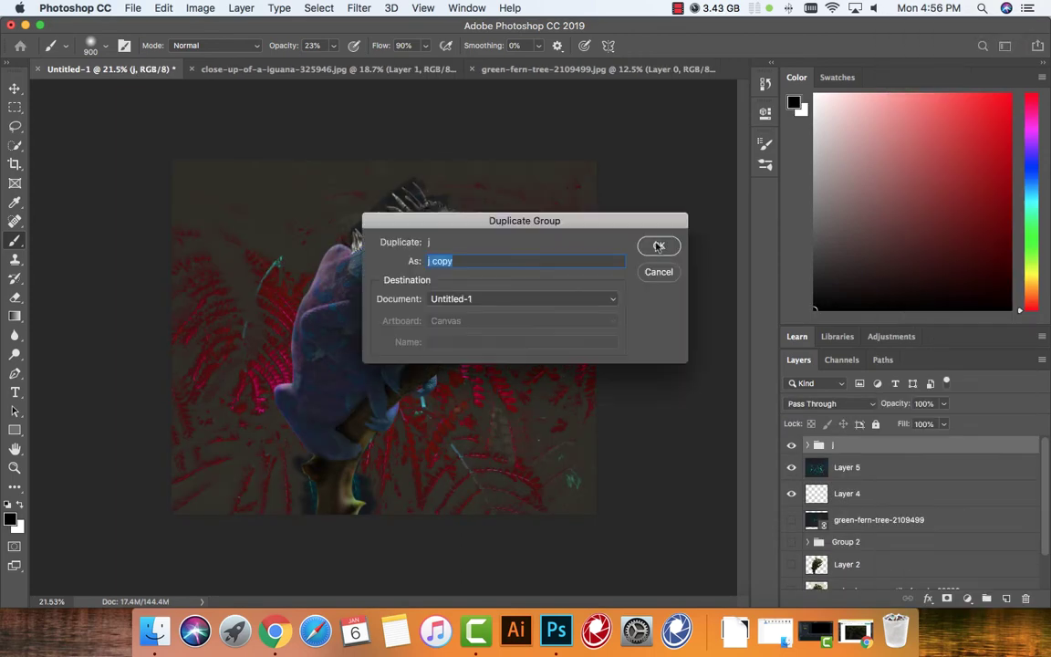
key("Return")
right_click(817, 445)
left_click(912, 206)
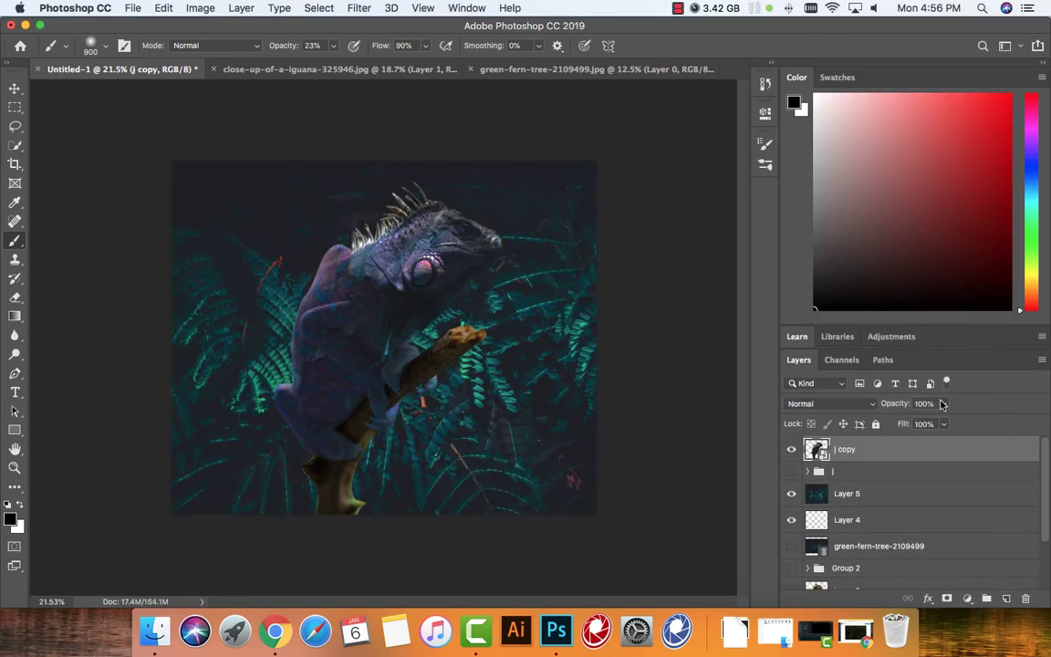
Step: Delete Layer 4 and dismiss the layer style settings
left_click(846, 519)
left_click(1026, 599)
key("Return")
double_click(887, 449)
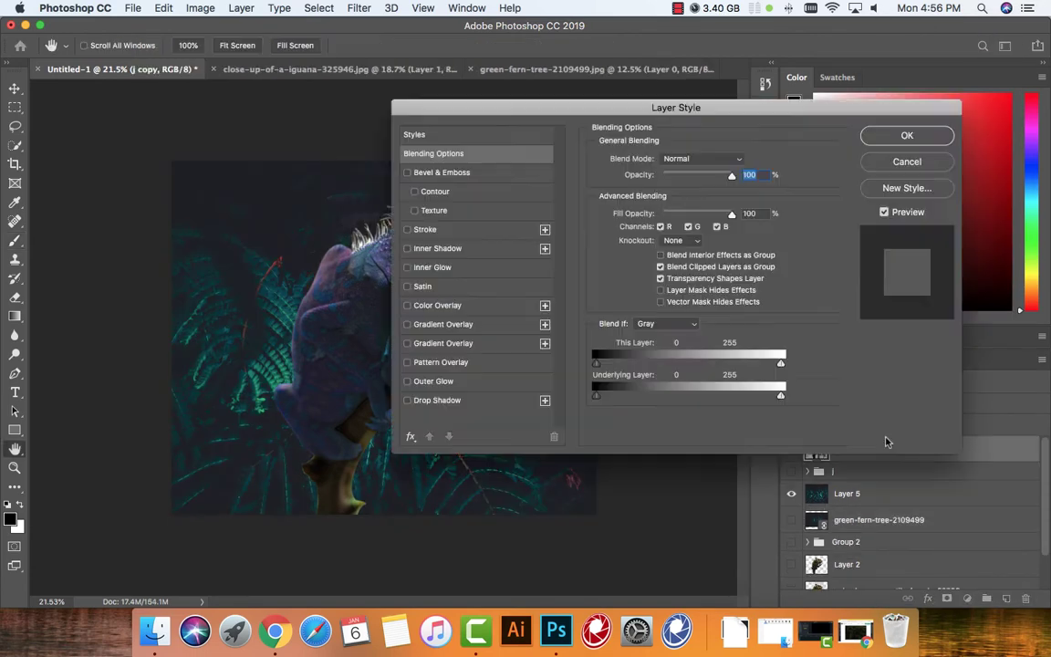
key("Escape")
Step: Enlarge the iguana from its top-right corner and nudge it left and down
key("ctrl+t")
left_click_drag(531, 183, 511, 151)
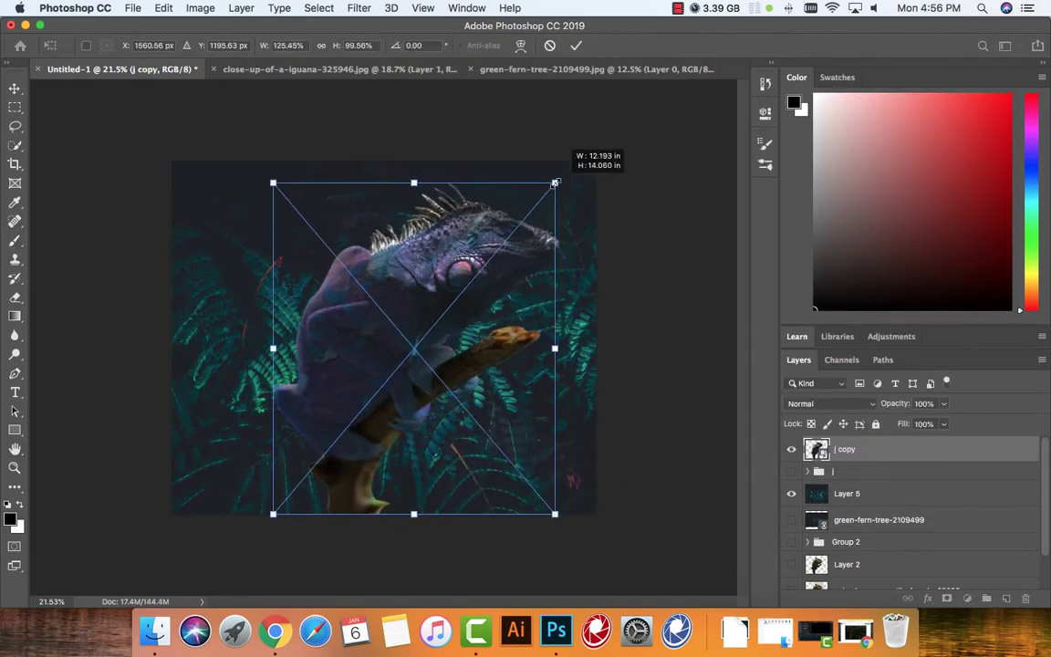
key("Return")
key("b")
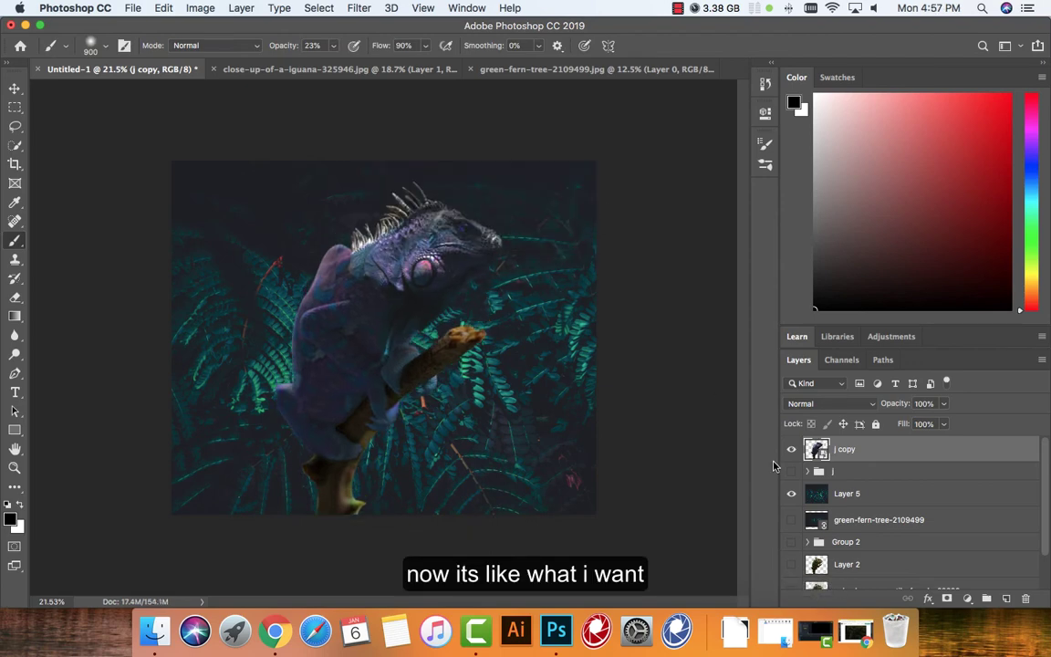
key("v")
mouse_move(381, 356)
left_mouse_down()
mouse_move(304, 408)
mouse_move(375, 367)
left_mouse_up()
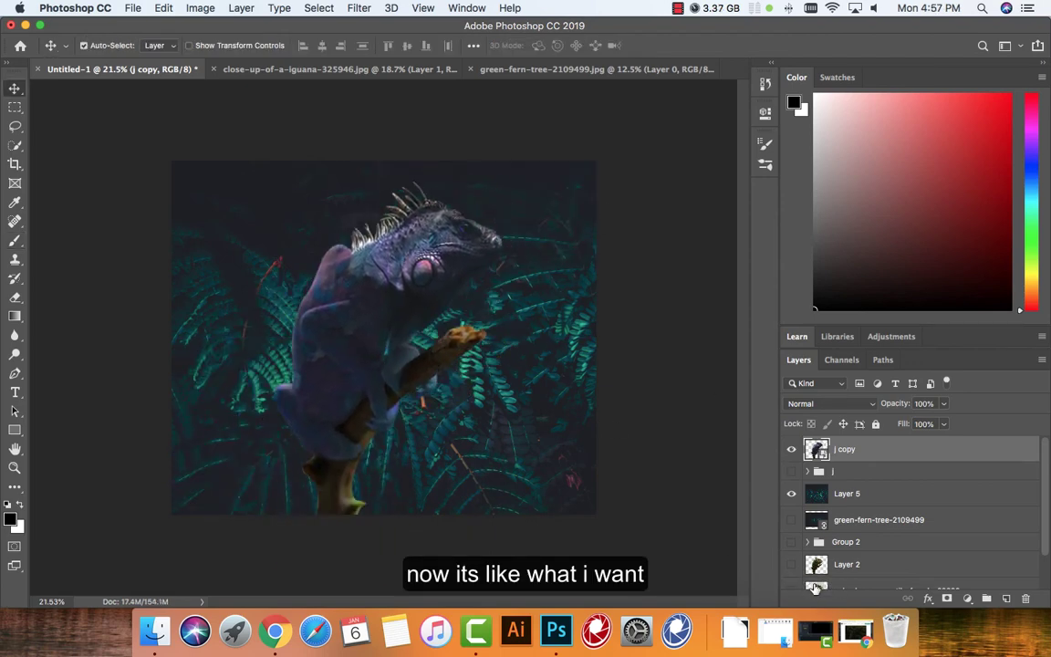
Step: Transform fern Layer 5, shifting and rescaling it to fill the canvas
left_click(896, 504)
key("ctrl+t")
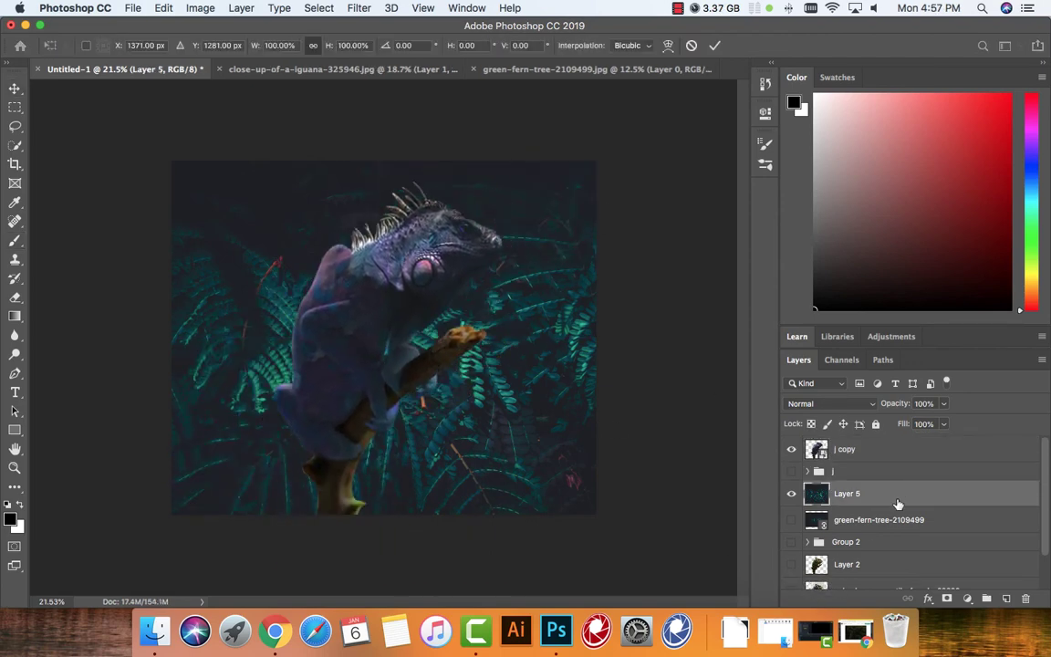
left_click(791, 449)
right_click(394, 375)
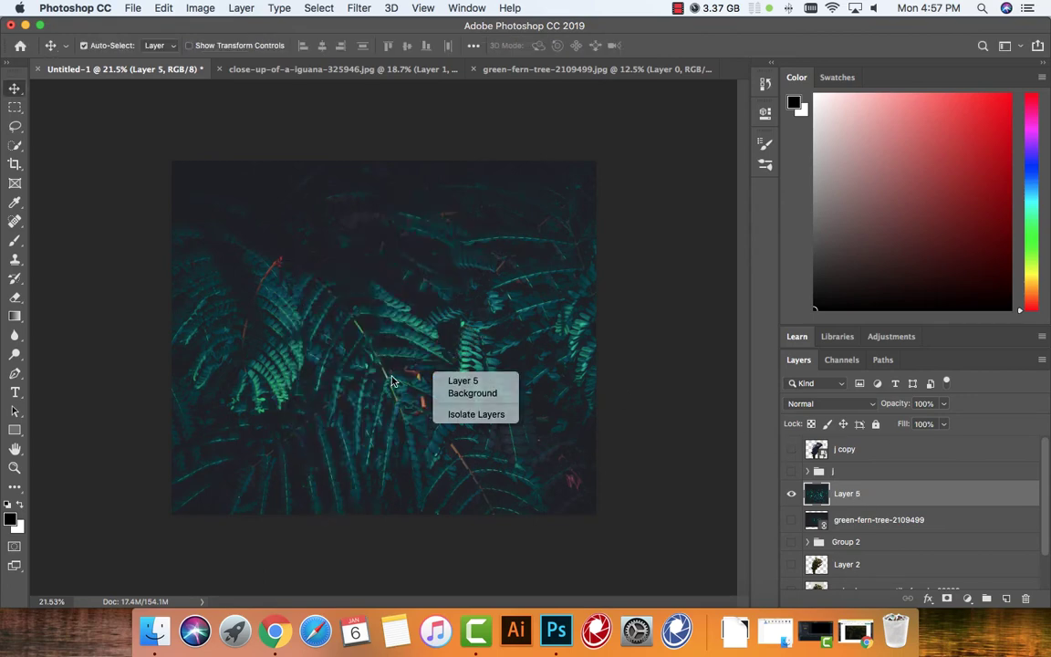
left_click_drag(394, 375, 511, 377)
key("ctrl+minus")
left_click_drag(699, 183, 312, 404)
left_click_drag(290, 441, 371, 244)
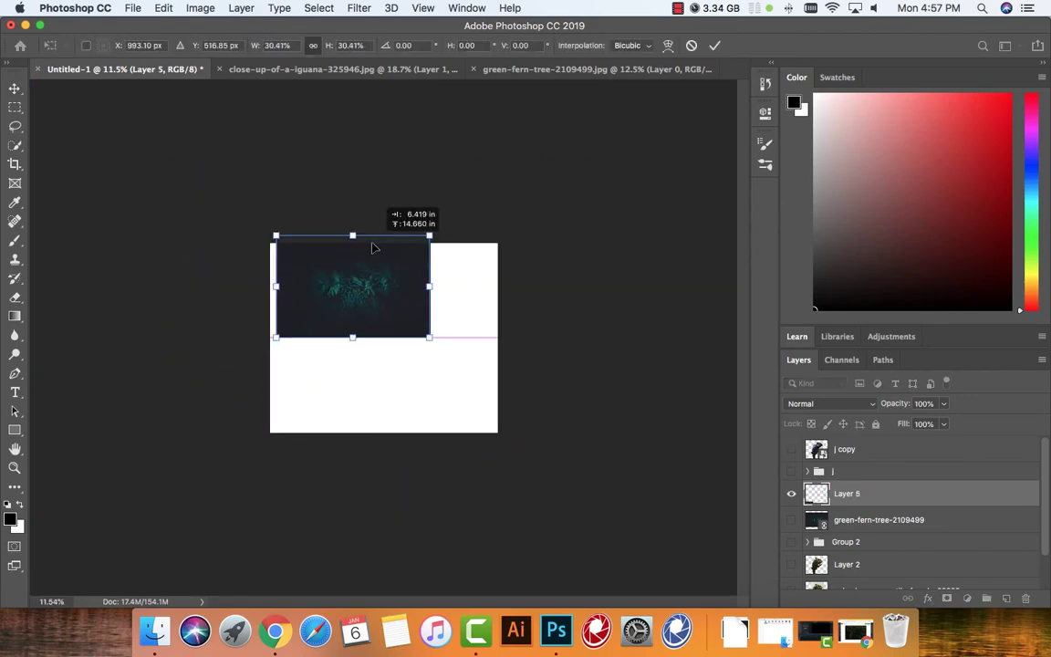
mouse_move(427, 333)
left_mouse_down()
mouse_move(525, 443)
mouse_move(546, 434)
left_mouse_up()
key("Return")
Step: Scale the j copy iguana to about 70% and move it onto the ferns
left_click(791, 449)
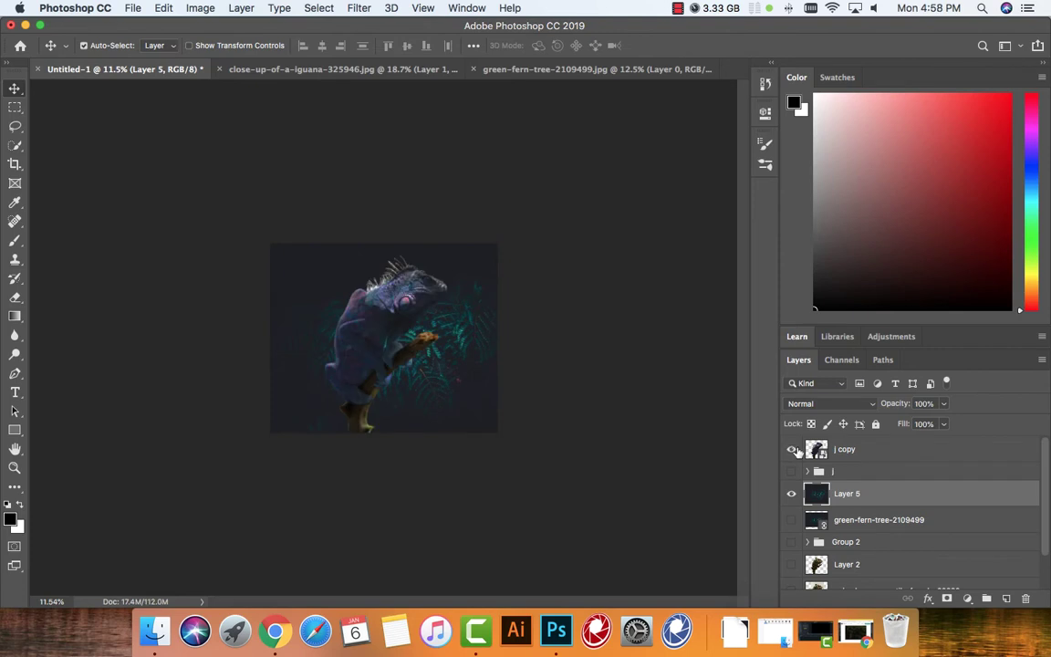
left_click(848, 449)
key("ctrl+plus")
left_click(897, 496)
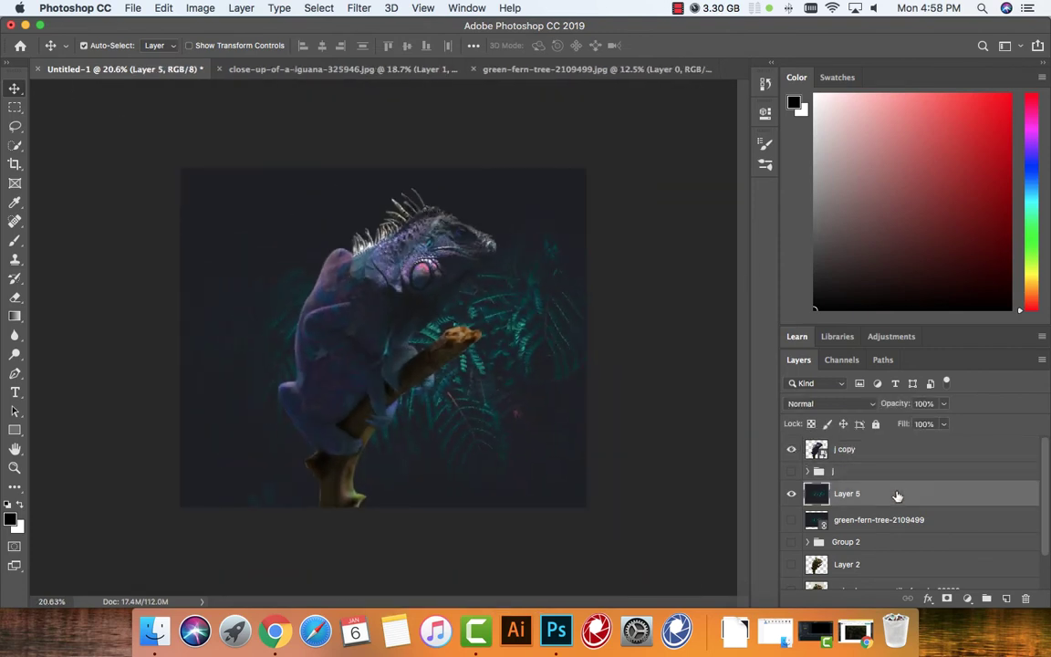
left_click(884, 449)
left_click_drag(415, 338, 353, 353)
key("ctrl+t")
mouse_move(434, 205)
left_mouse_down()
mouse_move(363, 308)
mouse_move(368, 299)
left_mouse_up()
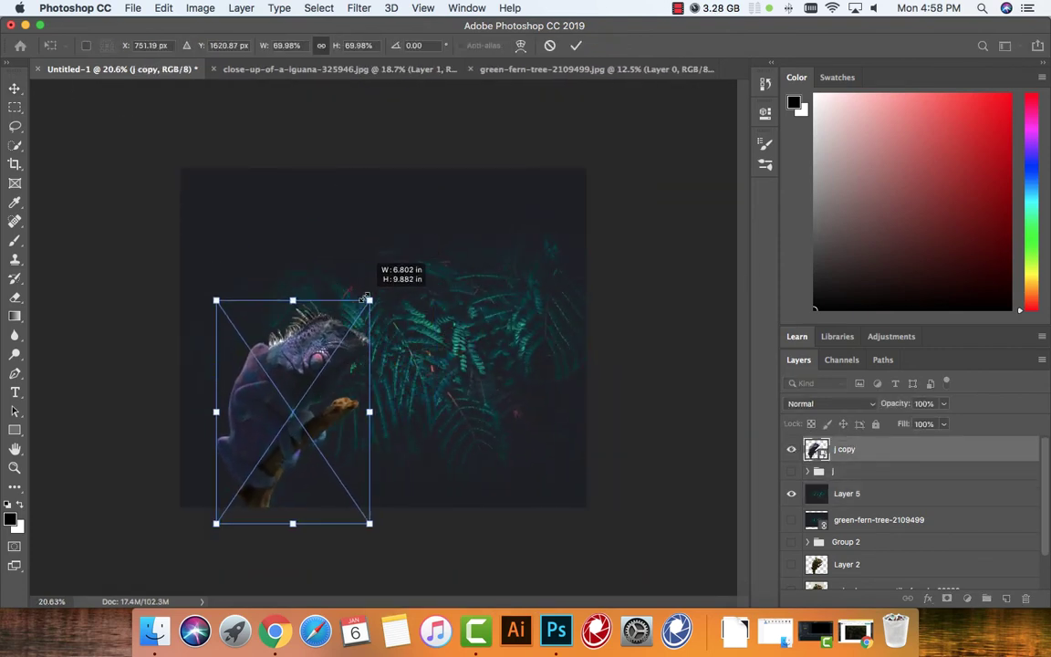
left_click(576, 45)
mouse_move(282, 479)
left_mouse_down()
mouse_move(397, 388)
mouse_move(361, 472)
left_mouse_up()
Step: Try rotating the iguana about 19°, cancel it, and select fern Layer 5
key("ctrl+t")
left_click_drag(442, 292, 611, 309)
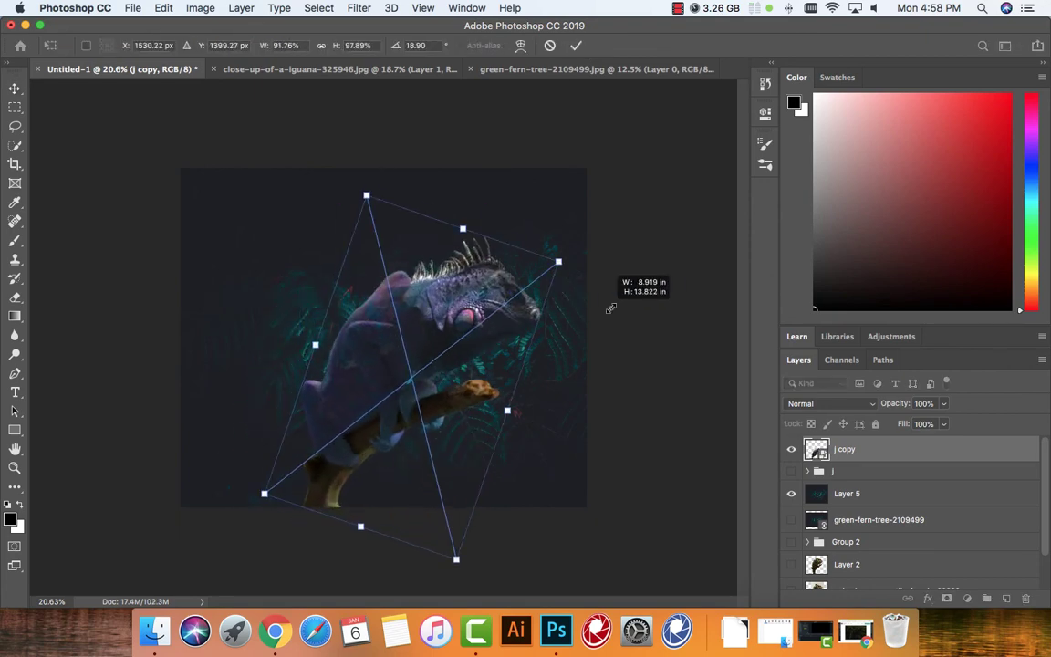
key("Escape")
left_click(803, 494)
Step: Duplicate the fern layer as Layer 5 copy and apply a Gaussian Blur of about 19 px
key("ctrl+j")
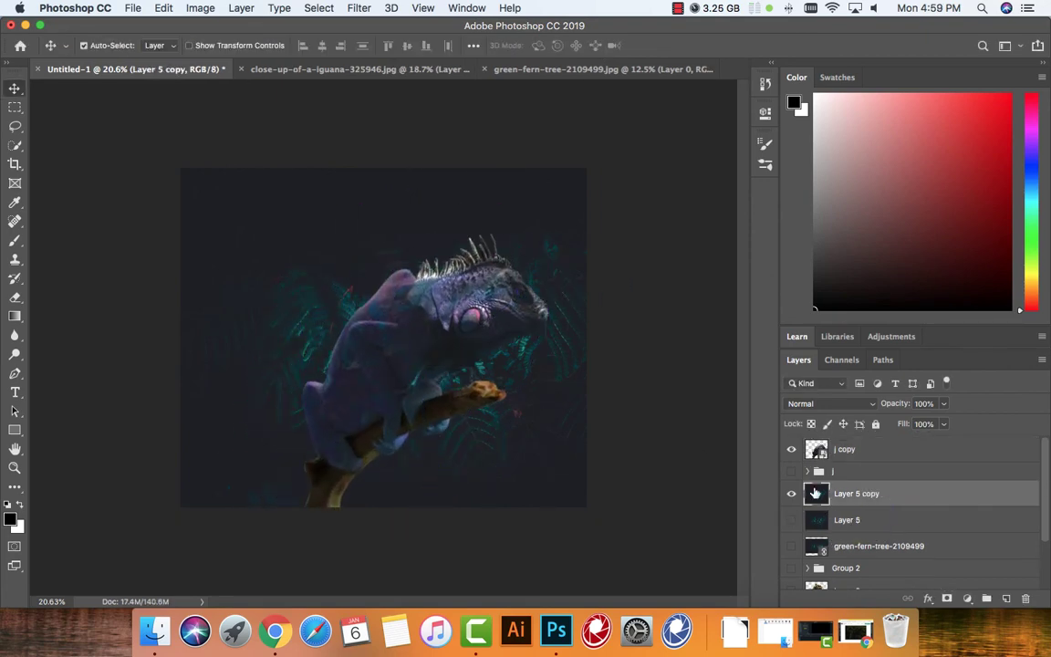
left_click(358, 8)
left_click(631, 236)
left_click_drag(757, 144, 858, 136)
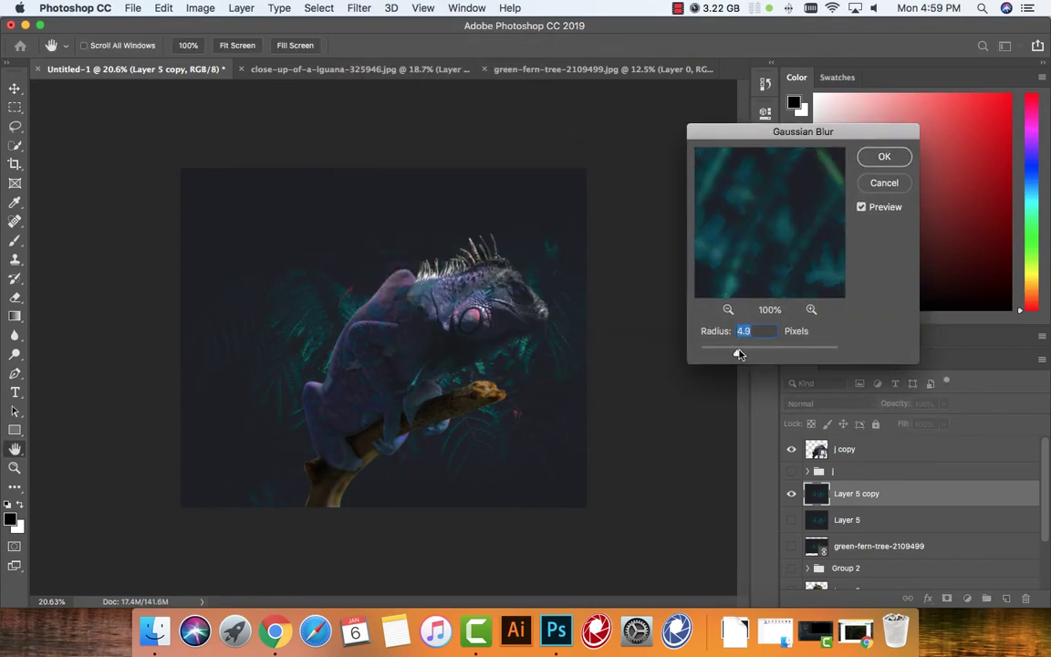
left_click_drag(740, 355, 751, 354)
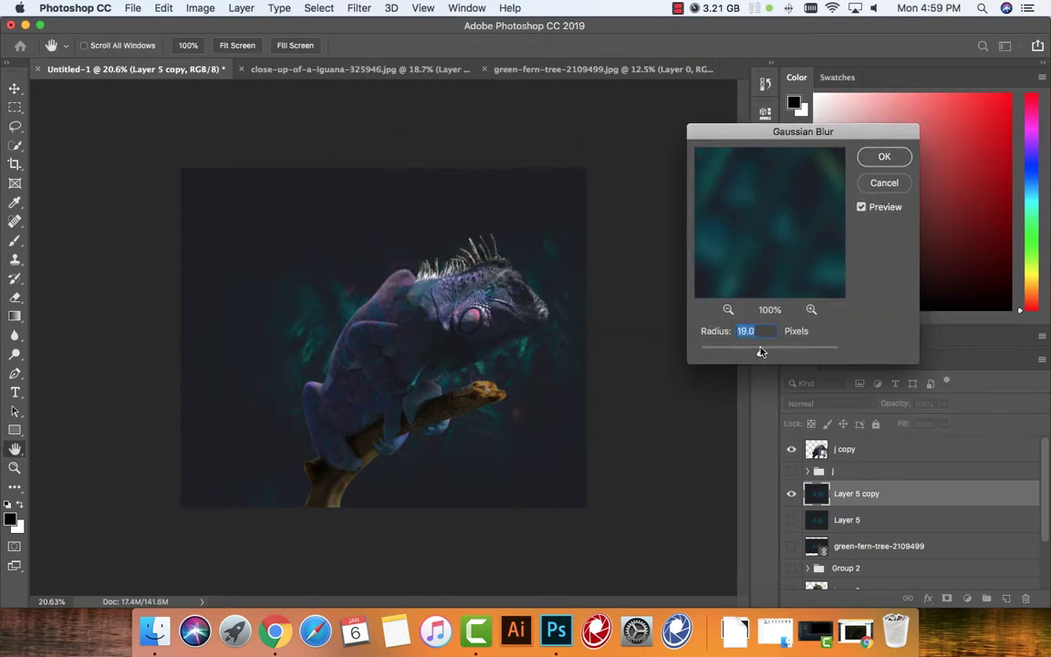
key("Return")
Step: Duplicate the iguana as j copy 2 and add an empty Layer 6 on top
left_click(826, 451)
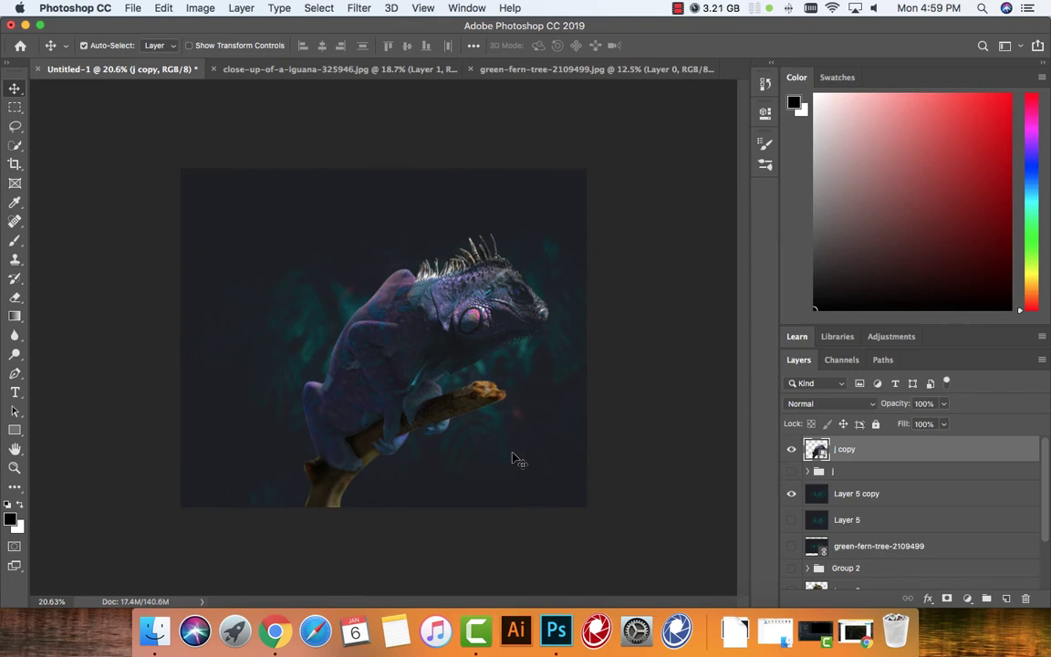
key("super+j")
scroll(262, 363, "up", 3)
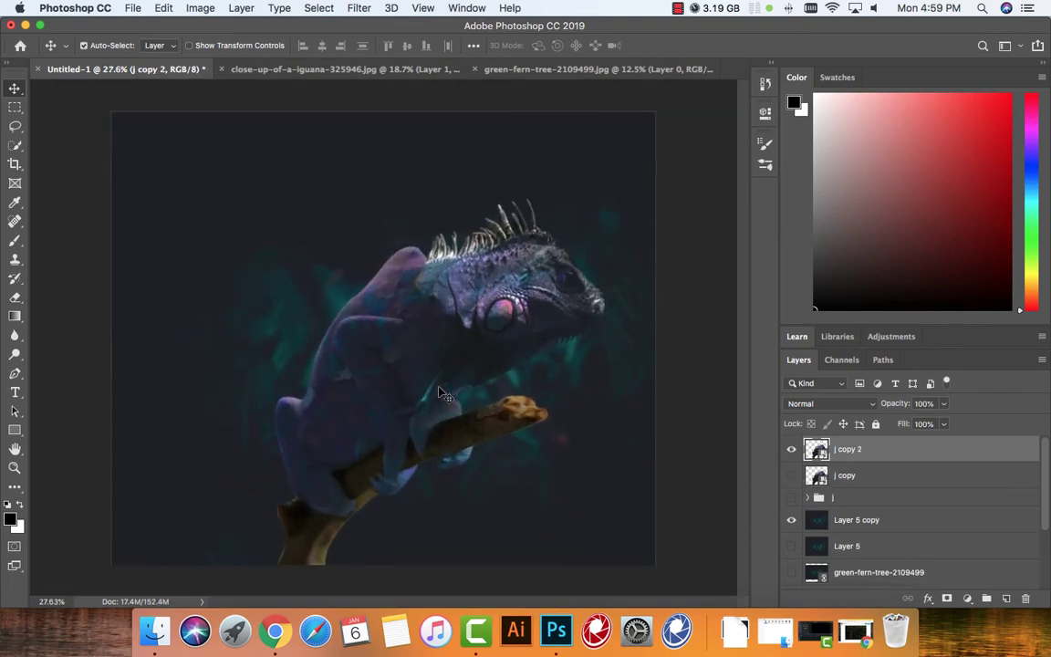
key("shift+super+alt+n")
Step: Darken the lower-left of the iguana and branch with a 100%-opacity brush
key("b")
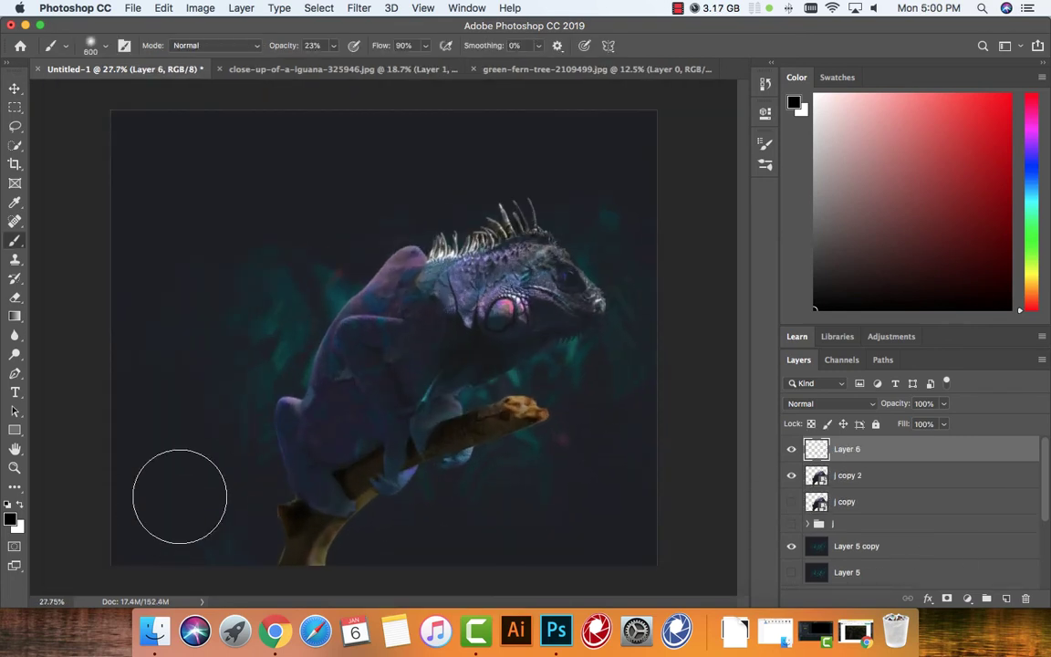
left_click(334, 46)
left_click_drag(353, 66, 352, 66)
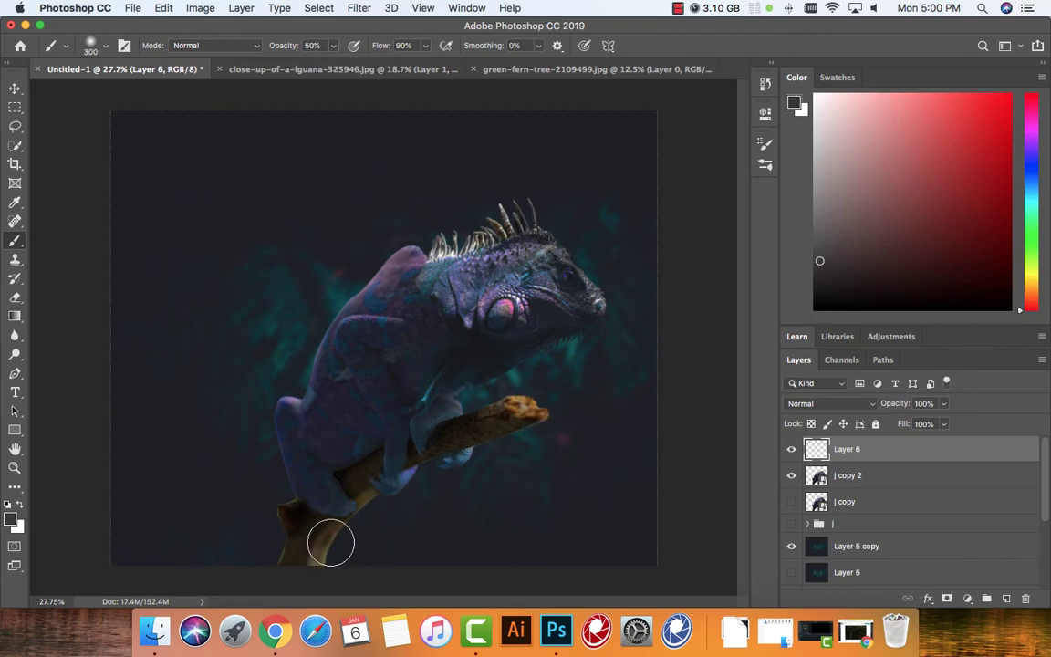
key("0")
mouse_move(306, 475)
left_mouse_down()
mouse_move(325, 550)
mouse_move(502, 347)
left_mouse_up()
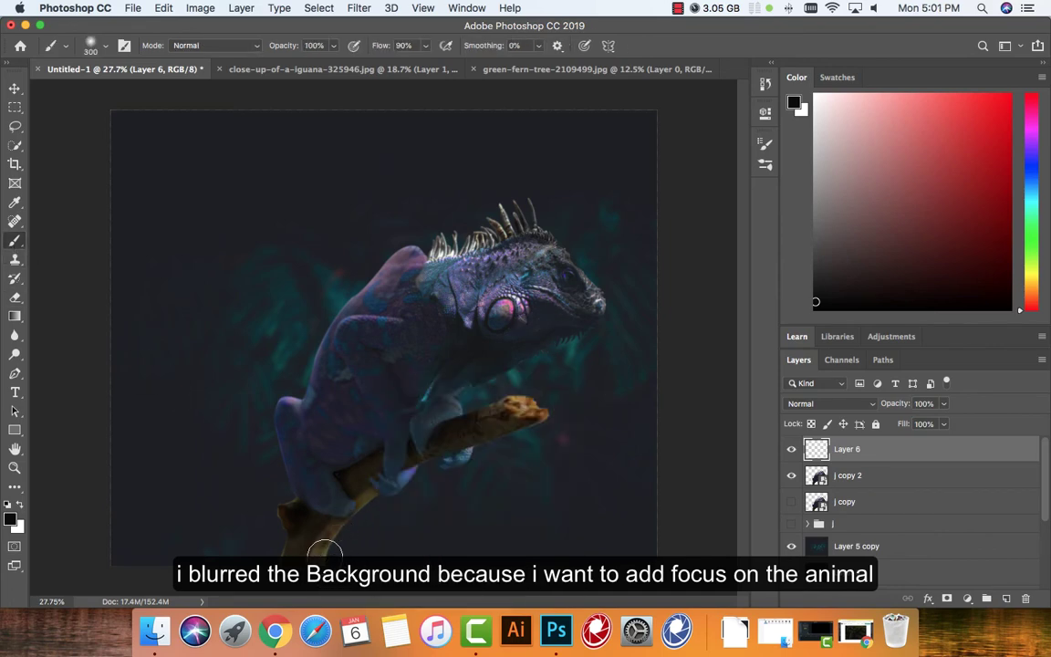
Step: Open the adjustment list on j copy 2 without adding one, then select Layer 6
left_click(876, 476)
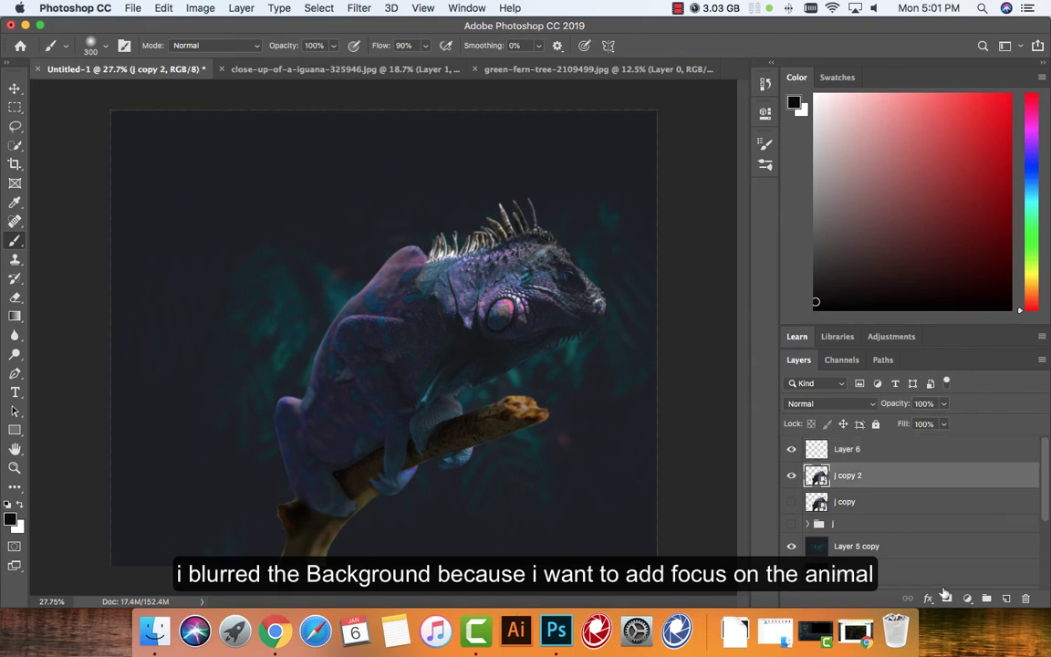
left_click(968, 599)
left_click(600, 412)
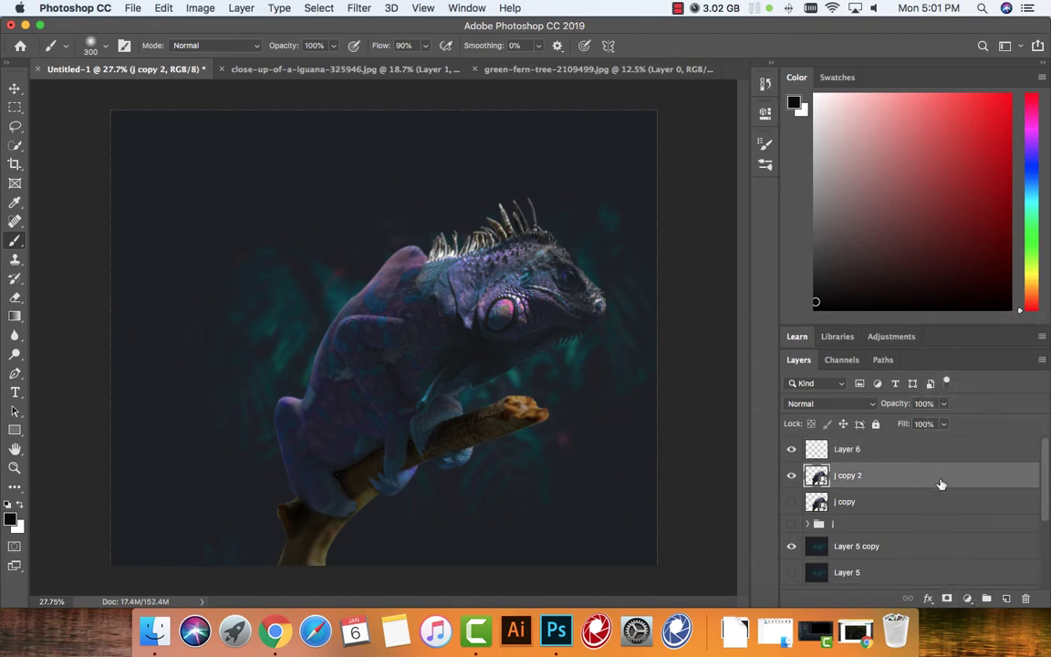
key("Escape")
left_click(858, 449)
Step: Save the document as lezard.psd
key("super+s")
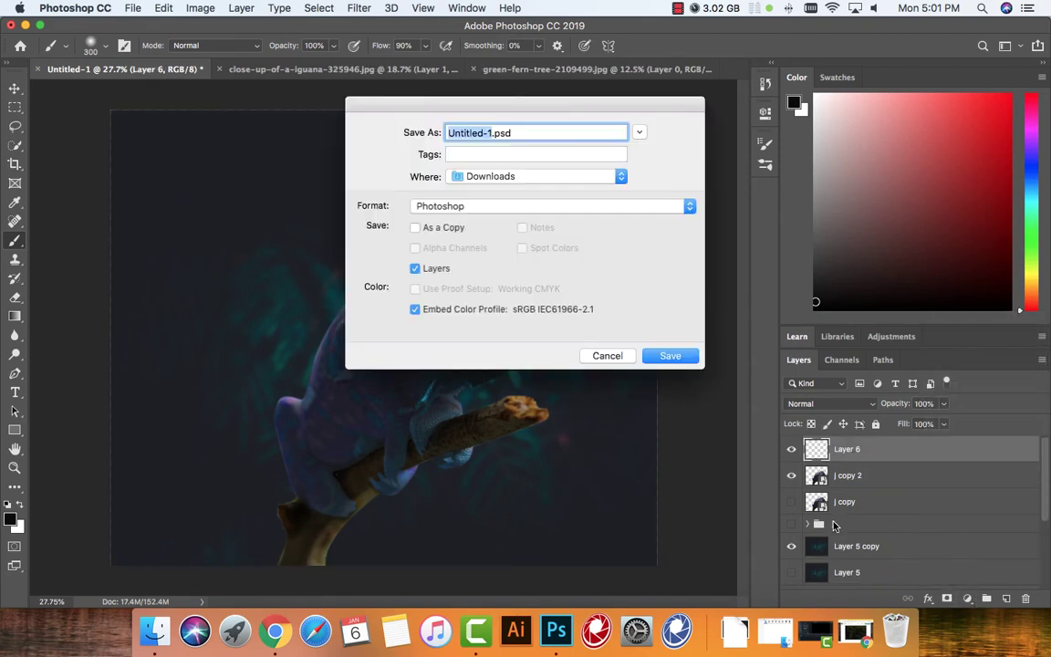
type("le")
key("Return")
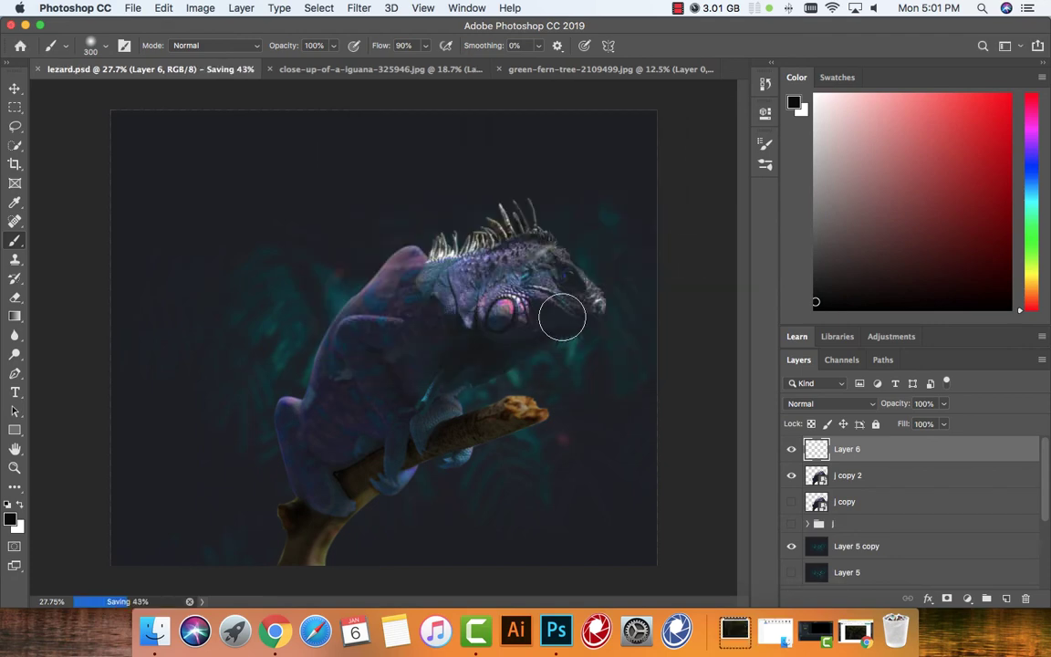
Step: Shrink the brush, lay a first black stroke on the branch, and set opacity to 60%
key("bracketleft")
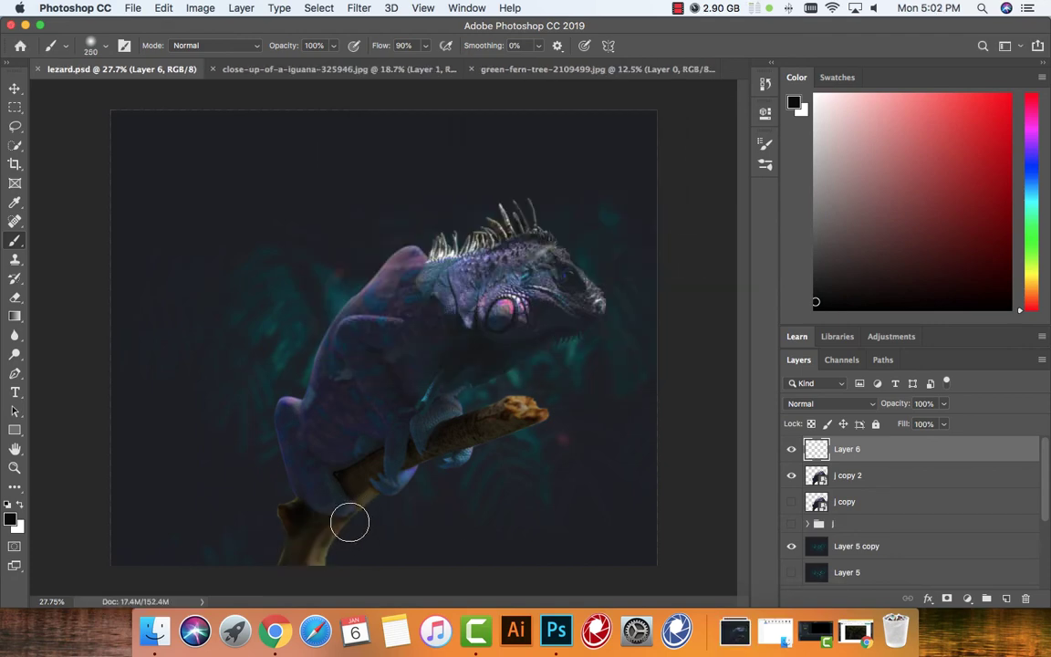
scroll(479, 440, "up", 5)
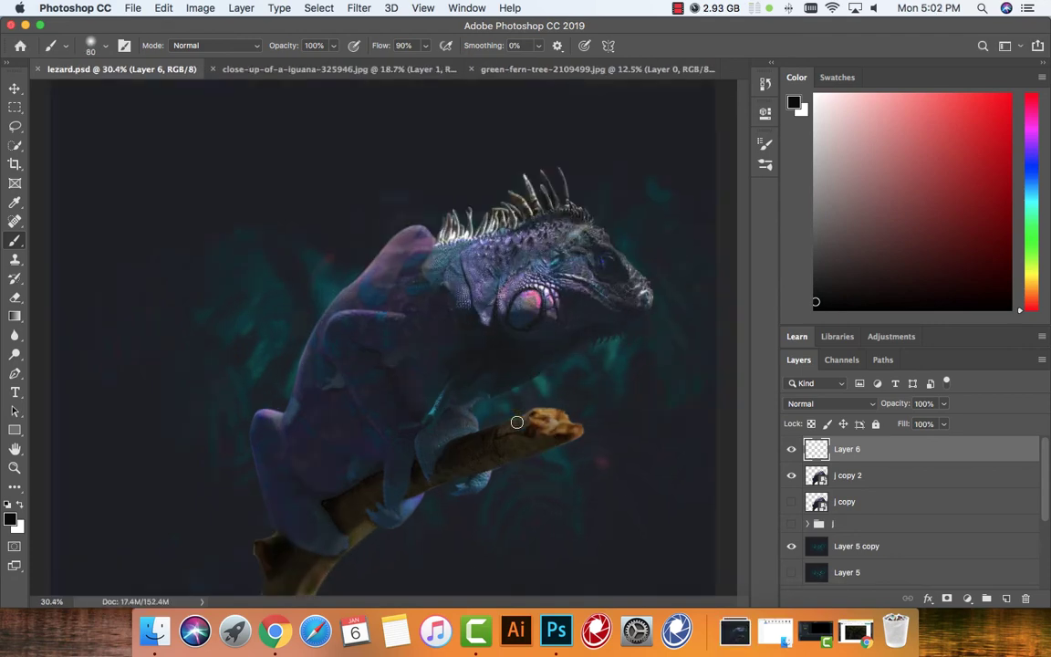
mouse_move(492, 222)
left_mouse_down()
mouse_move(556, 199)
mouse_move(365, 272)
mouse_move(272, 342)
mouse_move(291, 350)
mouse_move(221, 397)
mouse_move(193, 465)
mouse_move(98, 463)
mouse_move(190, 427)
mouse_move(98, 410)
left_mouse_up()
key("6")
Step: Darken the branch's lit right edge and the orange lit edge and lower part of its base
scroll(207, 414, "up", 5)
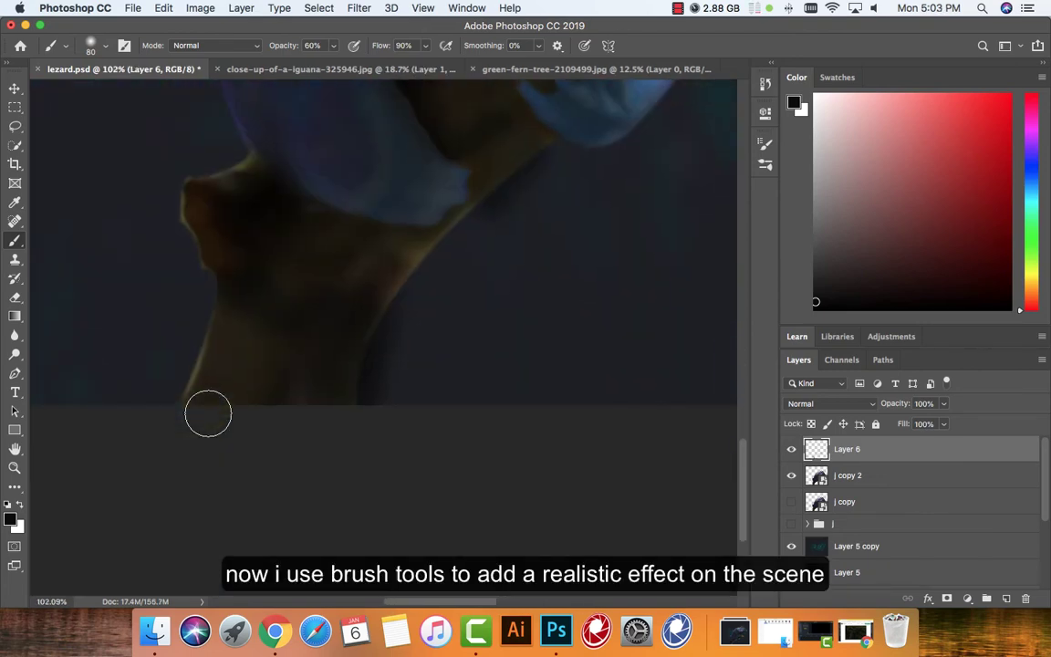
mouse_move(443, 152)
left_mouse_down()
mouse_move(463, 213)
mouse_move(390, 277)
mouse_move(371, 268)
mouse_move(285, 365)
mouse_move(200, 364)
left_mouse_up()
left_click_drag(460, 217, 376, 305)
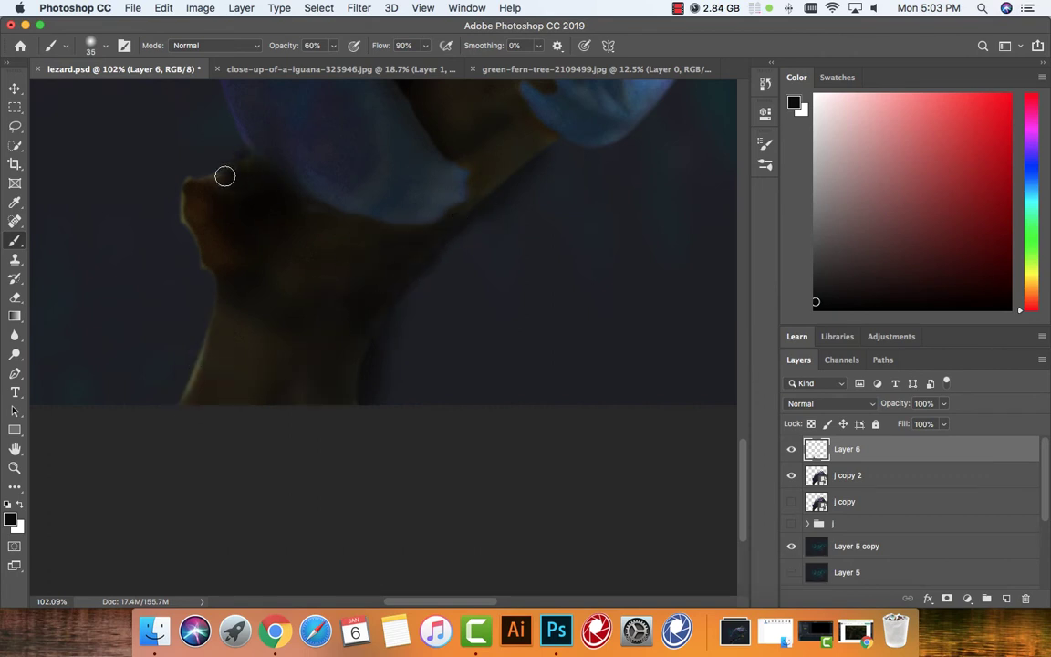
mouse_move(225, 176)
left_mouse_down()
mouse_move(193, 178)
mouse_move(208, 264)
left_mouse_up()
scroll(193, 267, "down", 5)
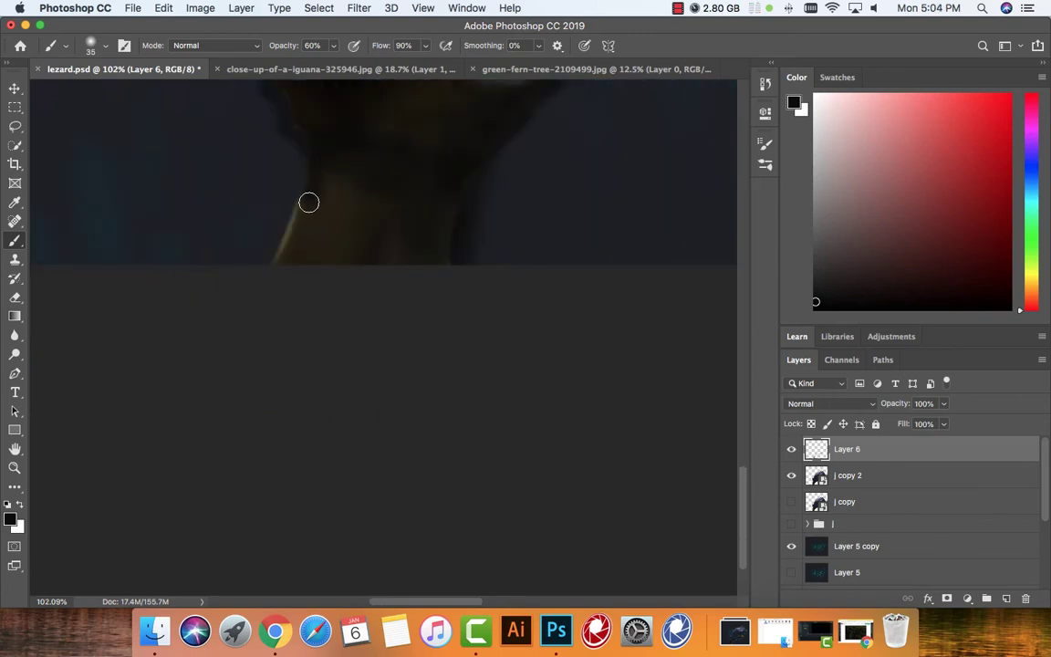
mouse_move(307, 201)
left_mouse_down()
mouse_move(300, 211)
mouse_move(386, 261)
left_mouse_up()
Step: Adjust the zoom and open Layer 6's blend mode list
scroll(326, 176, "up", 5)
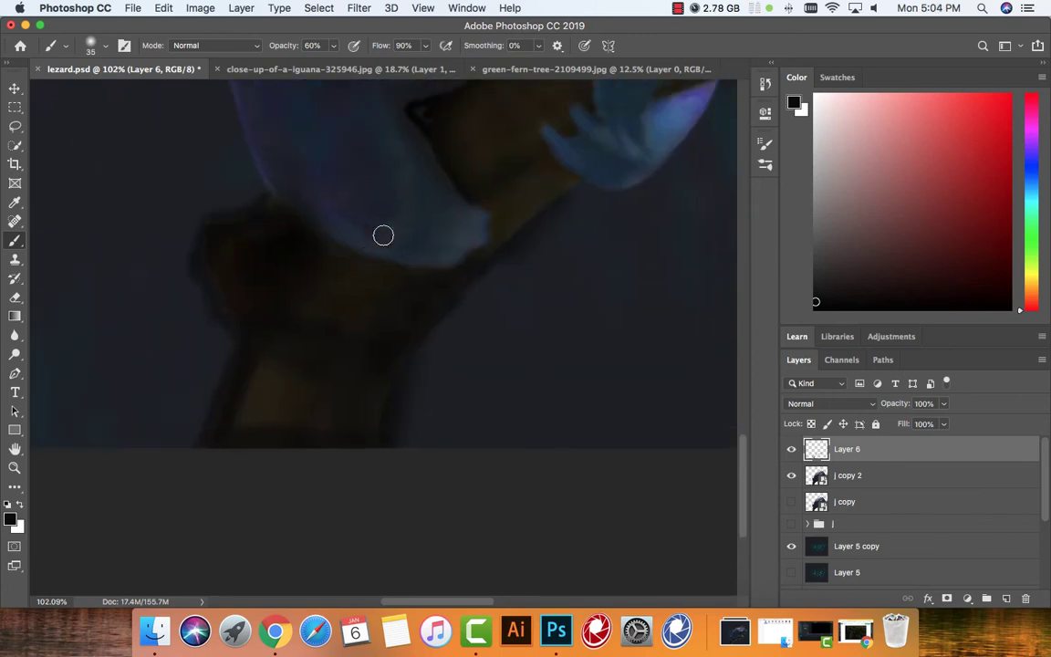
scroll(383, 234, "up", 3)
scroll(488, 254, "down", 2)
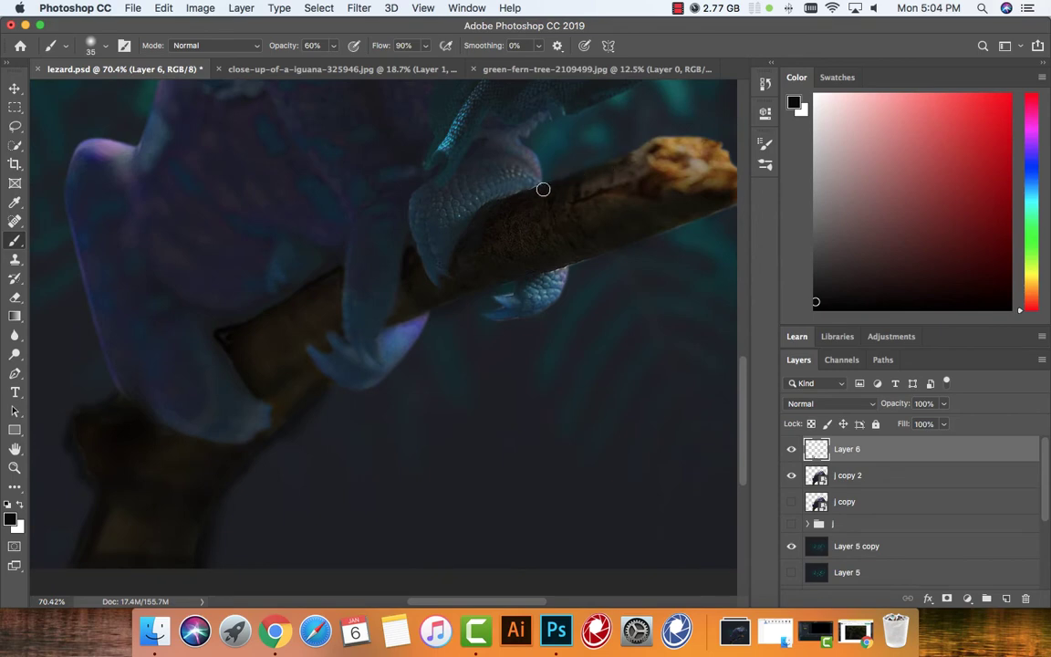
scroll(557, 193, "up", 2)
scroll(548, 210, "up", 1)
scroll(507, 221, "up", 2)
scroll(497, 220, "up", 1)
left_click(830, 403)
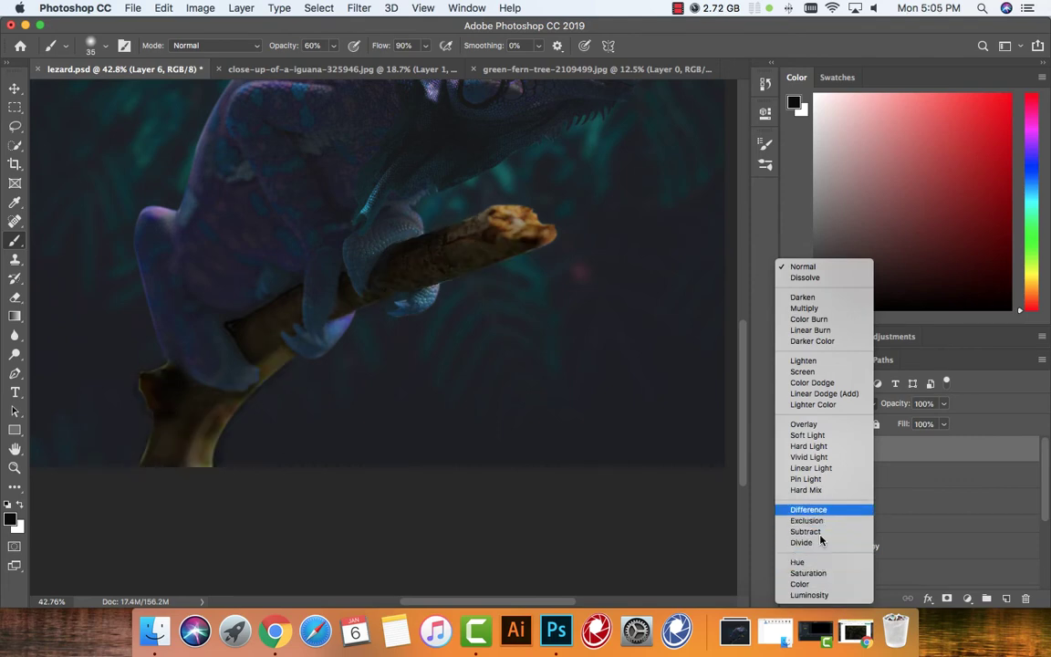
Step: Set Layer 6's blend mode to Color Dodge
left_click(812, 382)
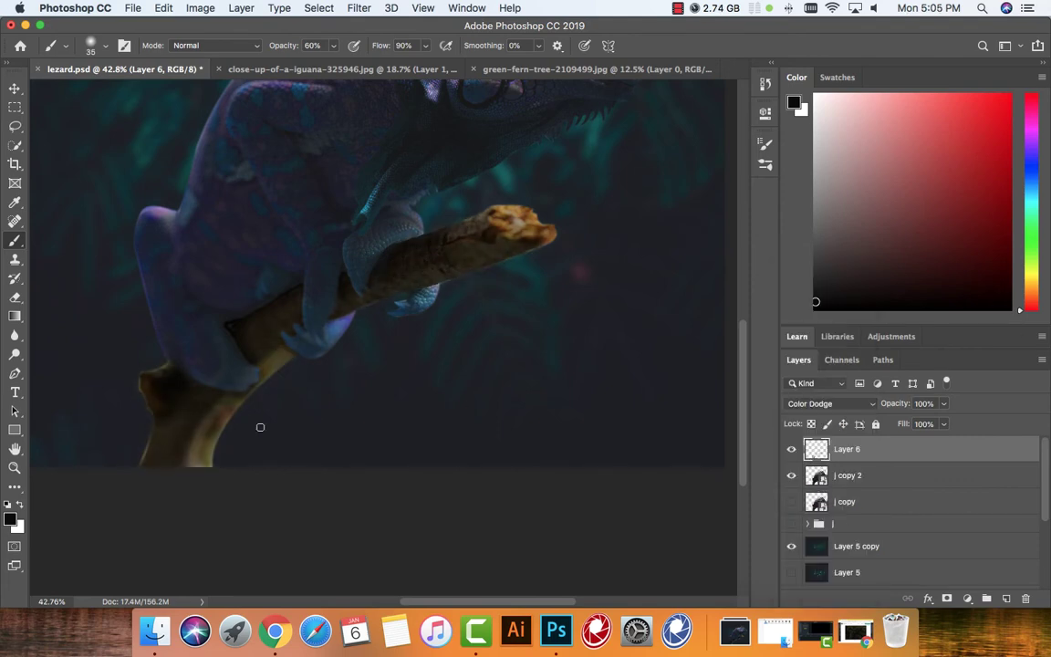
scroll(260, 428, "up", 3)
scroll(260, 427, "up", 2)
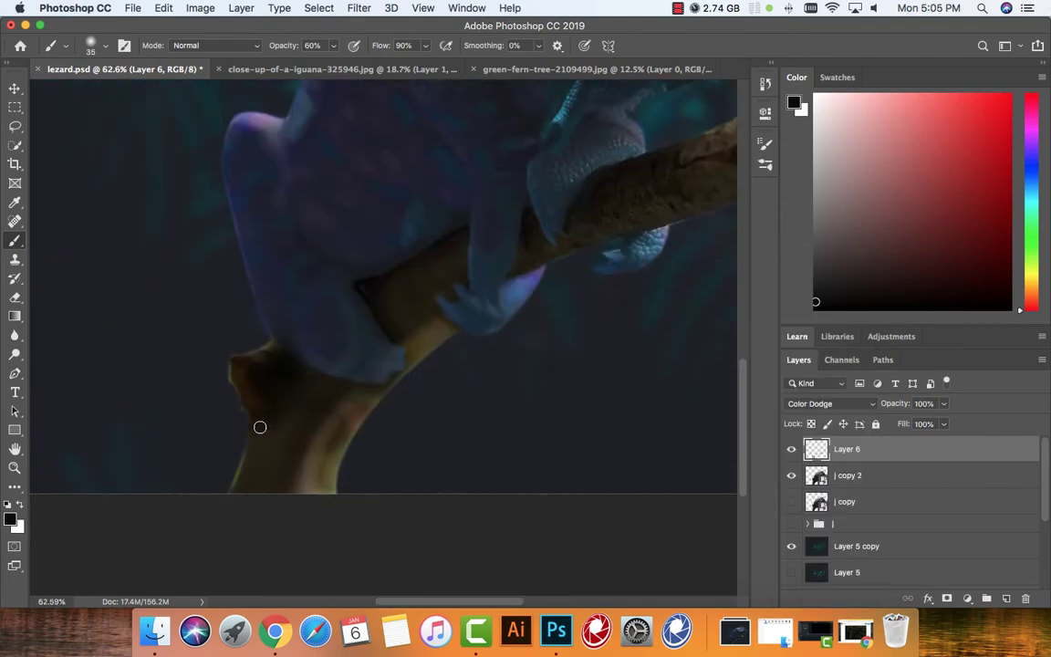
Step: Switch to a size-90 Eraser with Layer 6 alone selected and the branch selection cleared
left_click(816, 474, "ctrl")
key("e")
left_click(821, 474)
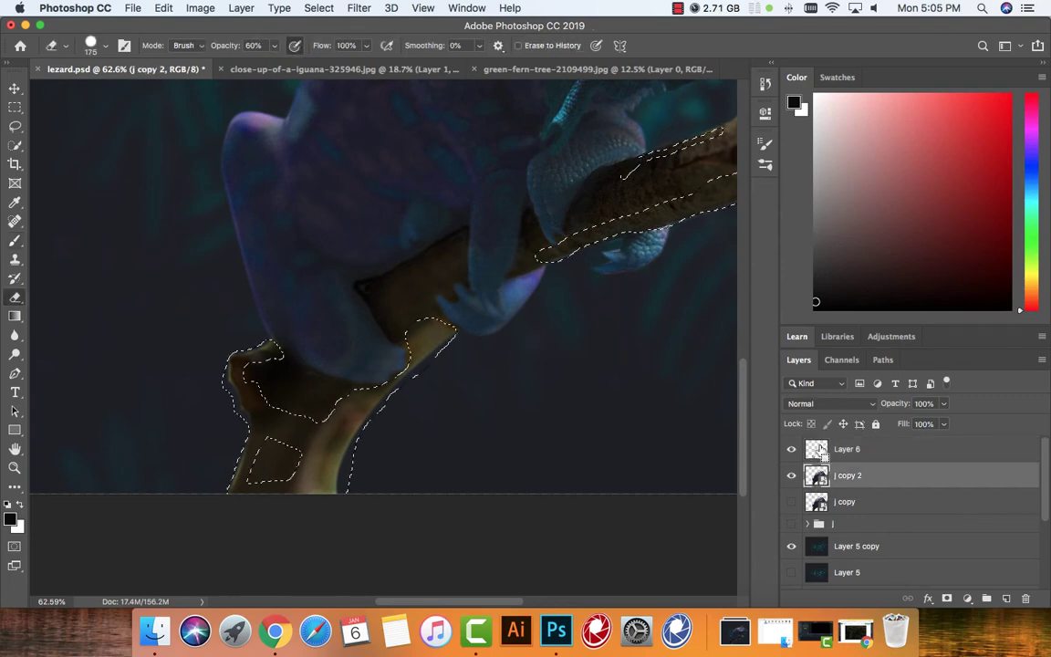
key("ctrl+d")
left_click(841, 451, "shift")
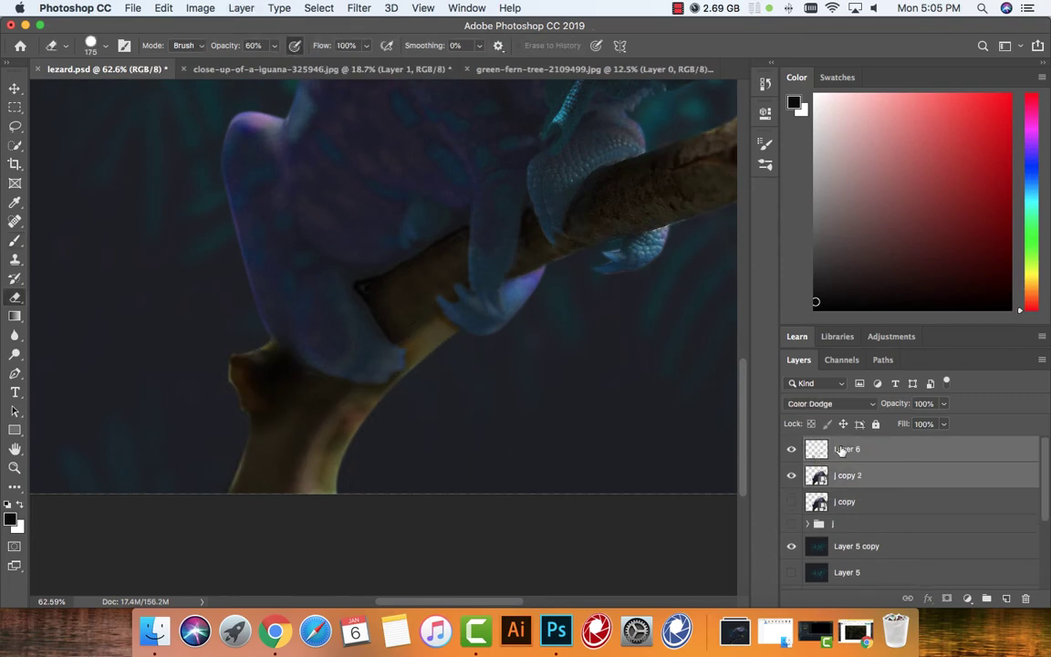
left_click(841, 451)
key("bracketleft")
key("bracketleft")
key("bracketleft")
key("bracketleft")
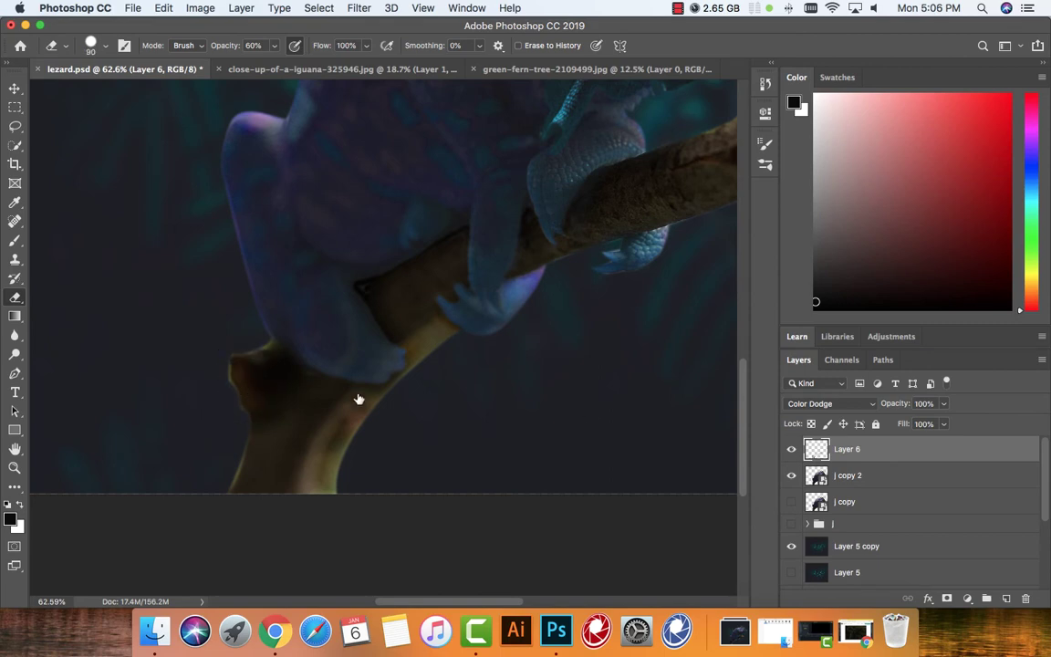
Step: Toggle Layer 6's visibility to compare, then test a merge into j copy 2 and undo it
left_click(791, 449)
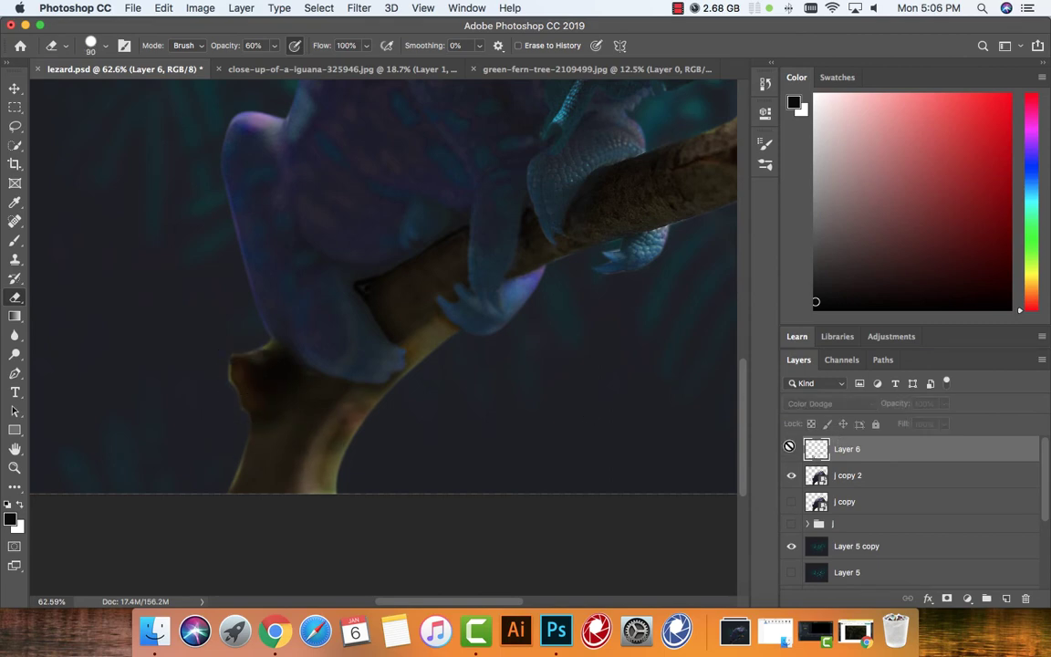
left_click(792, 448)
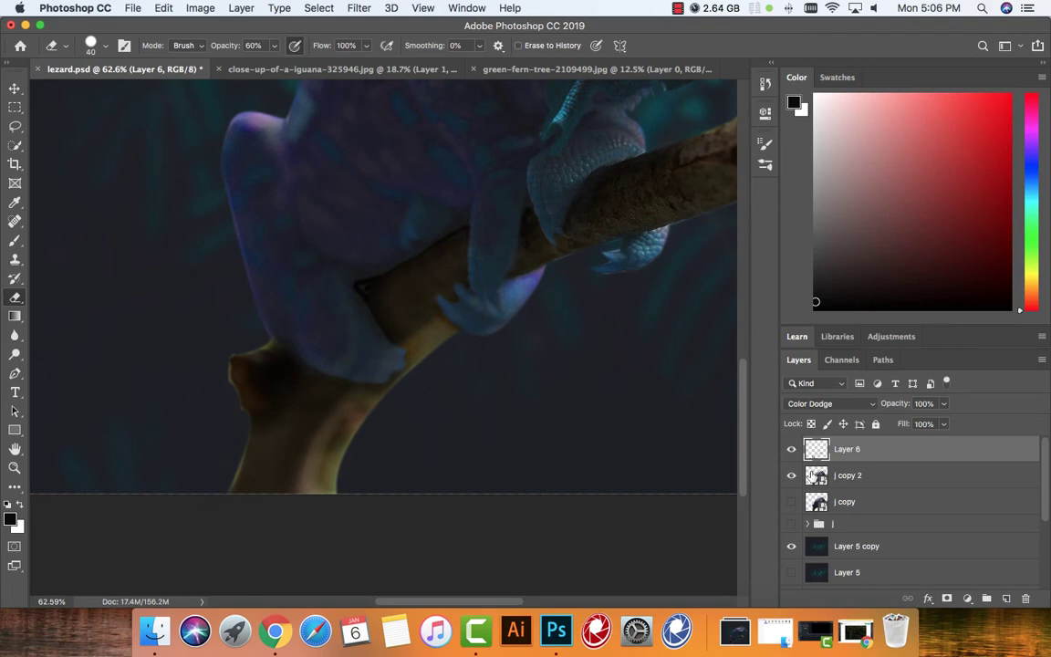
key("ctrl+e")
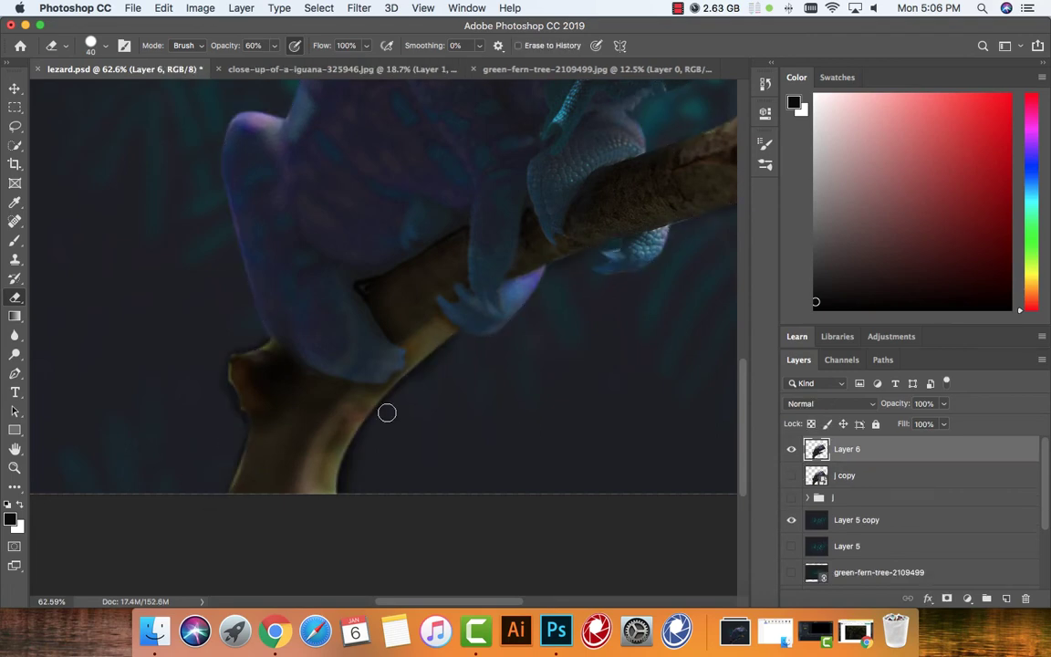
key("ctrl+z")
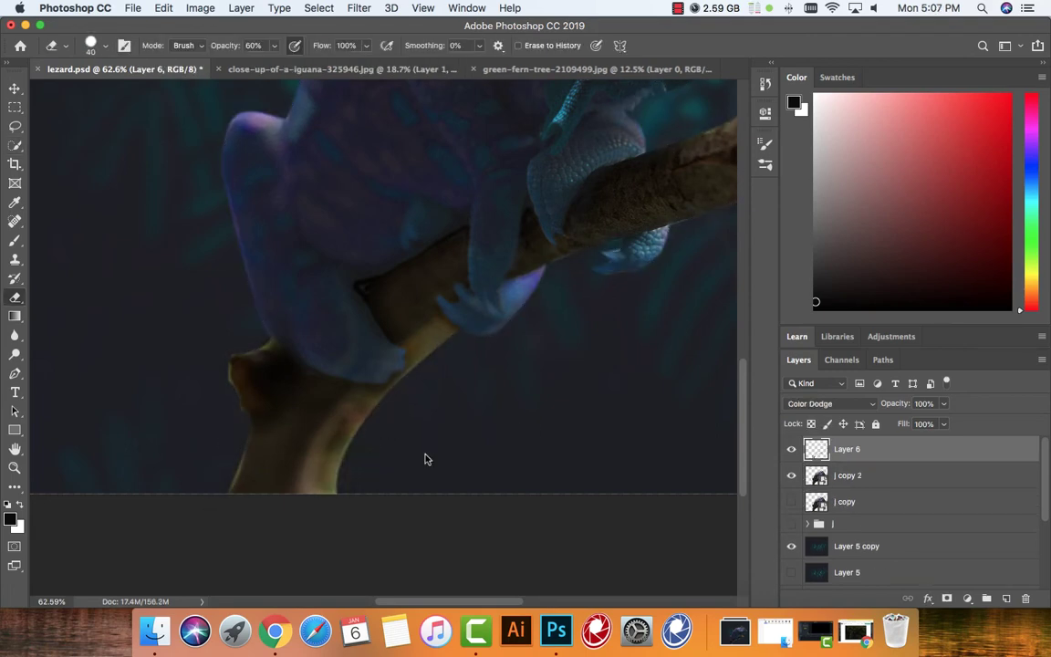
Step: Switch to the Move tool, zoom out on the iguana, and reselect Layer 6
key("alt+bracketleft")
key("v")
scroll(693, 442, "down", 3)
scroll(638, 433, "down", 2)
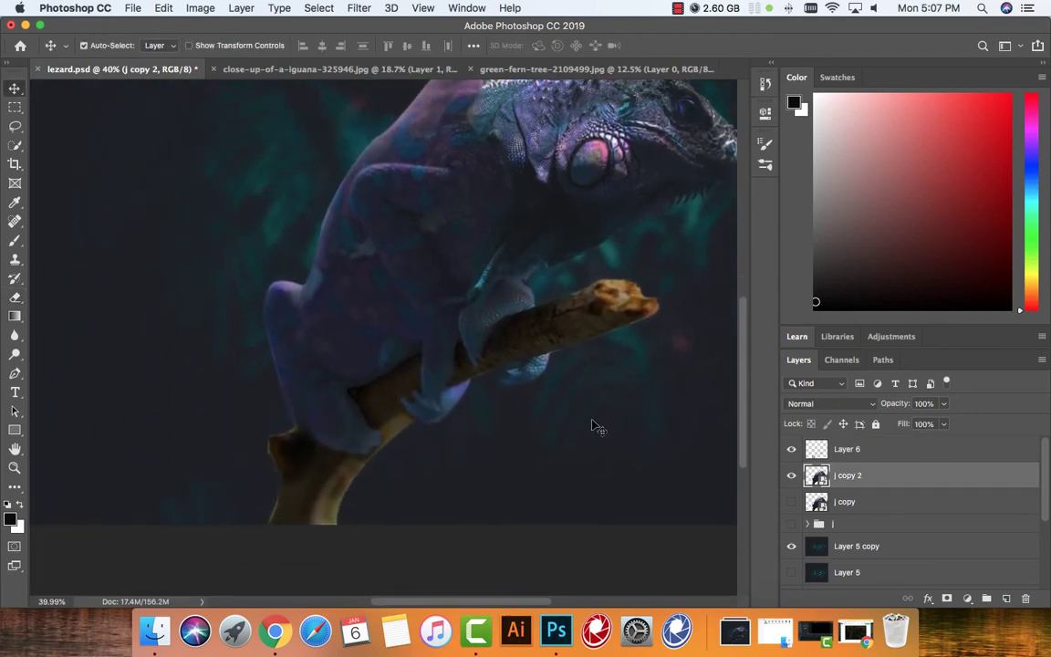
scroll(598, 427, "down", 1)
scroll(597, 427, "up", 3)
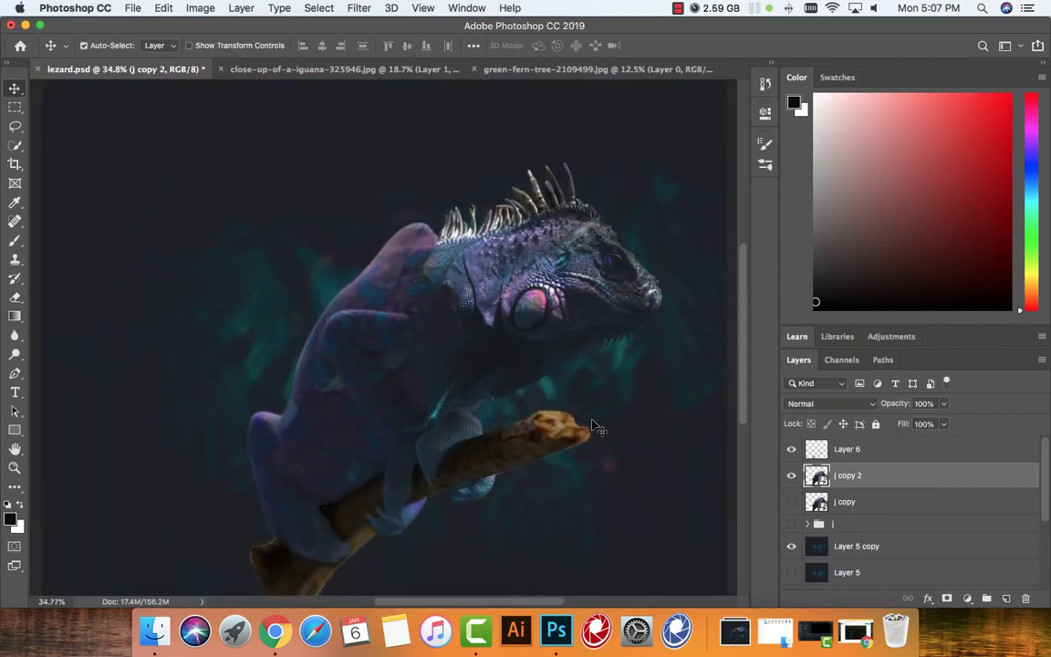
key("alt+bracketright")
Step: Add Layer 7 and sample a dark blue from the iguana's head as the brush colour
key("ctrl+shift+alt+n")
key("i")
left_click(535, 234)
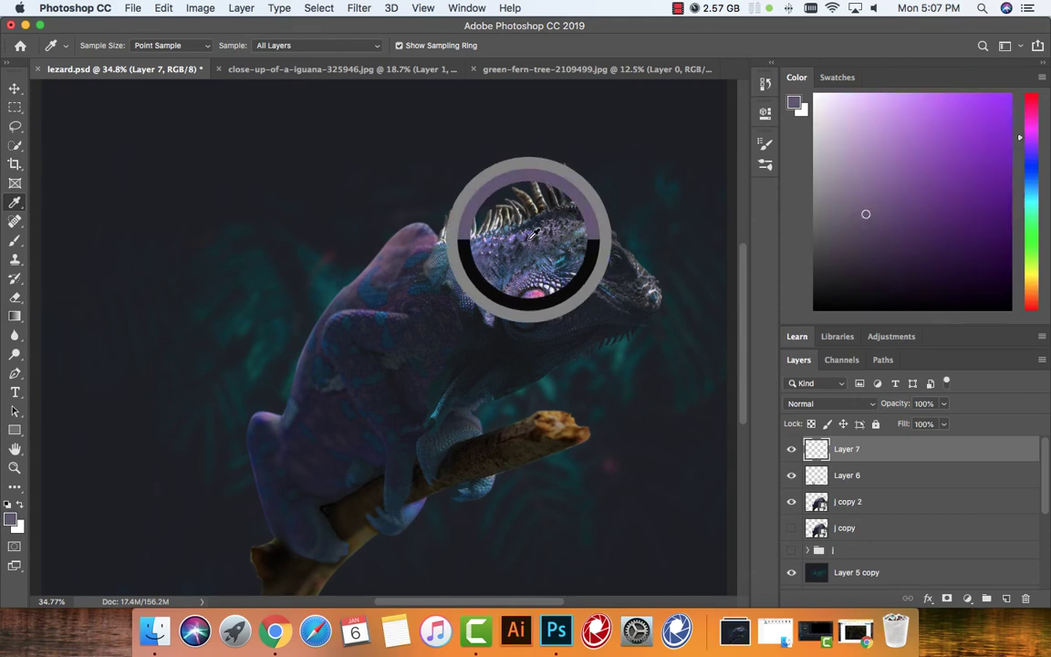
left_click_drag(534, 233, 542, 223)
key("b")
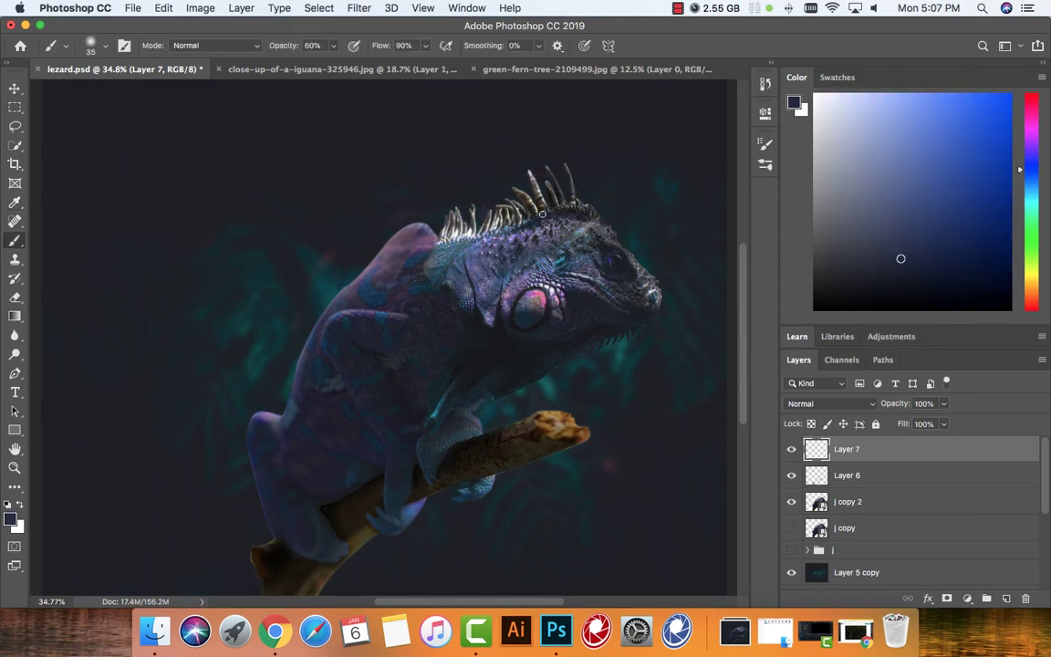
Step: Set the brush to size 40 and shade the iguana's back ridge and spines
scroll(541, 202, "up", 3)
scroll(541, 203, "up", 3)
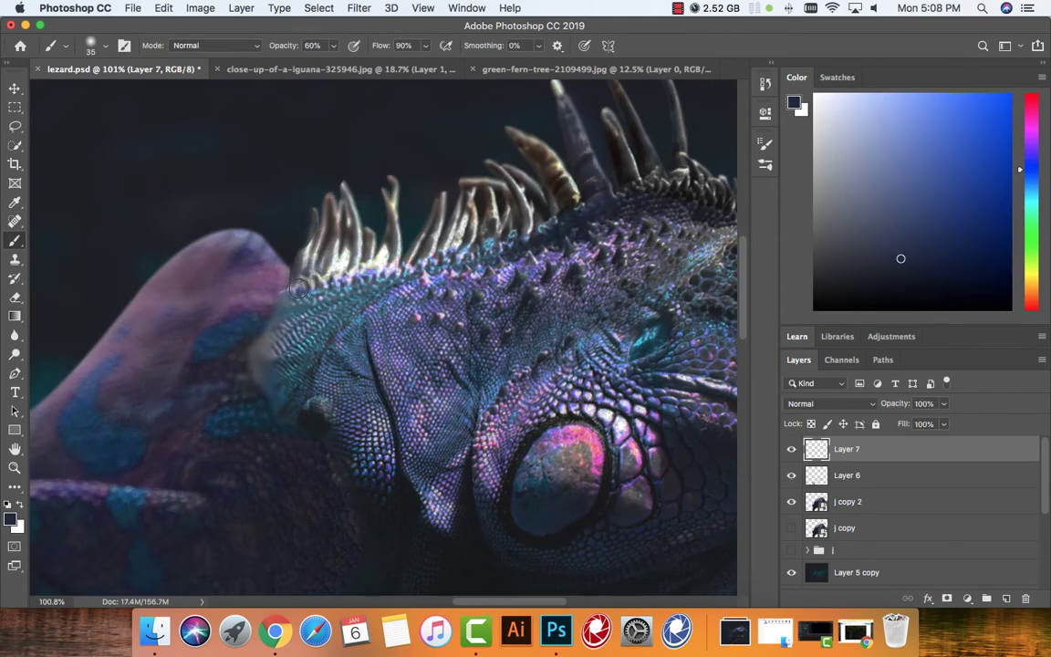
scroll(569, 196, "up", 3)
key("bracketleft")
key("bracketleft")
key("bracketleft")
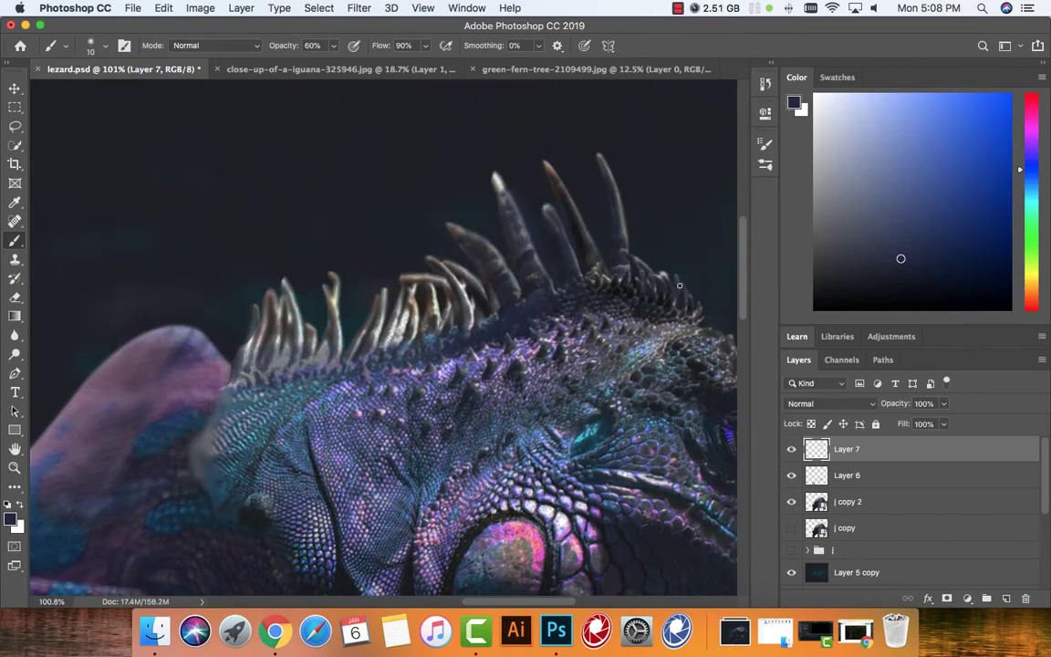
key("bracketright")
key("bracketright")
key("bracketright")
mouse_move(637, 307)
left_mouse_down()
mouse_move(194, 408)
mouse_move(403, 357)
mouse_move(288, 385)
left_mouse_up()
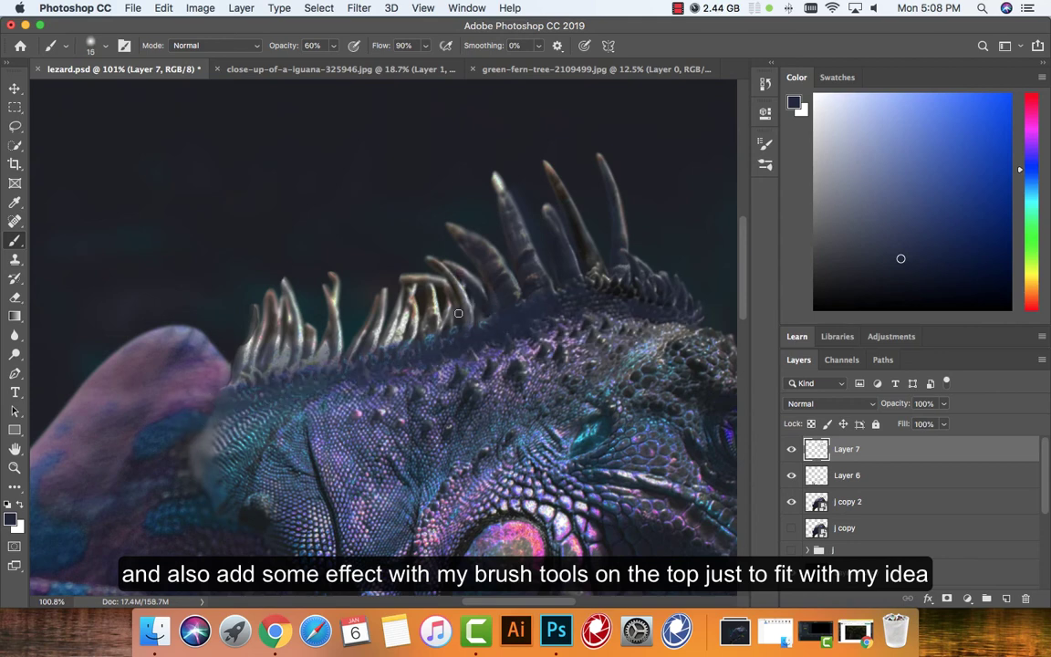
mouse_move(429, 297)
left_mouse_down()
mouse_move(361, 305)
mouse_move(368, 354)
mouse_move(273, 324)
mouse_move(228, 324)
mouse_move(253, 382)
left_mouse_up()
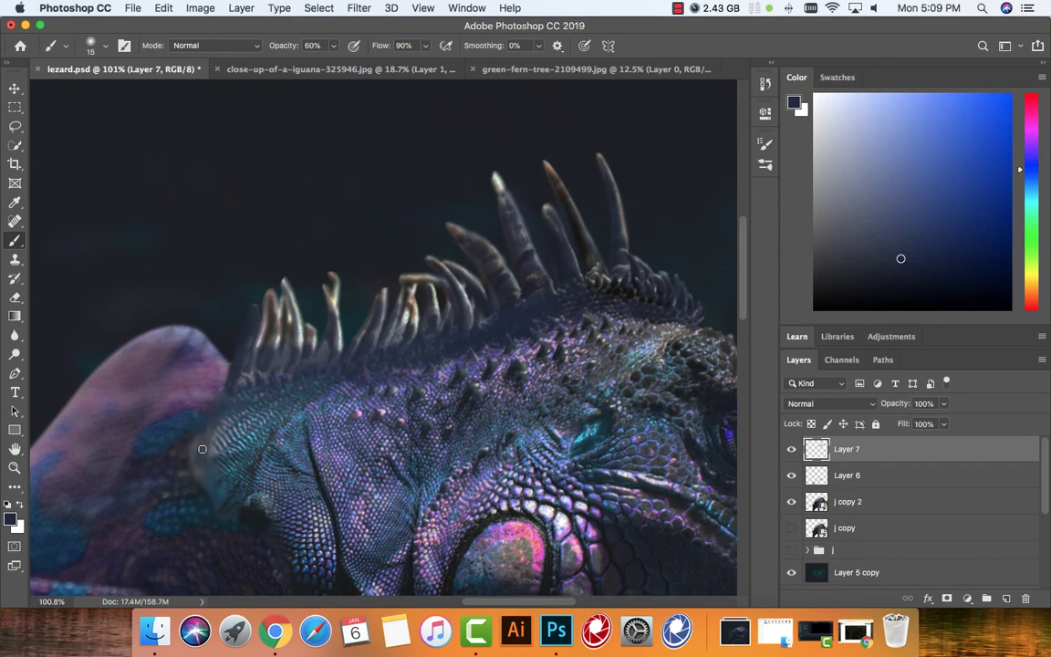
Step: Shade the back along the spine base and darken the iguana's head and jaw
key("bracketright")
key("bracketright")
key("bracketright")
left_click_drag(239, 392, 606, 301)
scroll(384, 338, "right", 5)
scroll(384, 337, "down", 2)
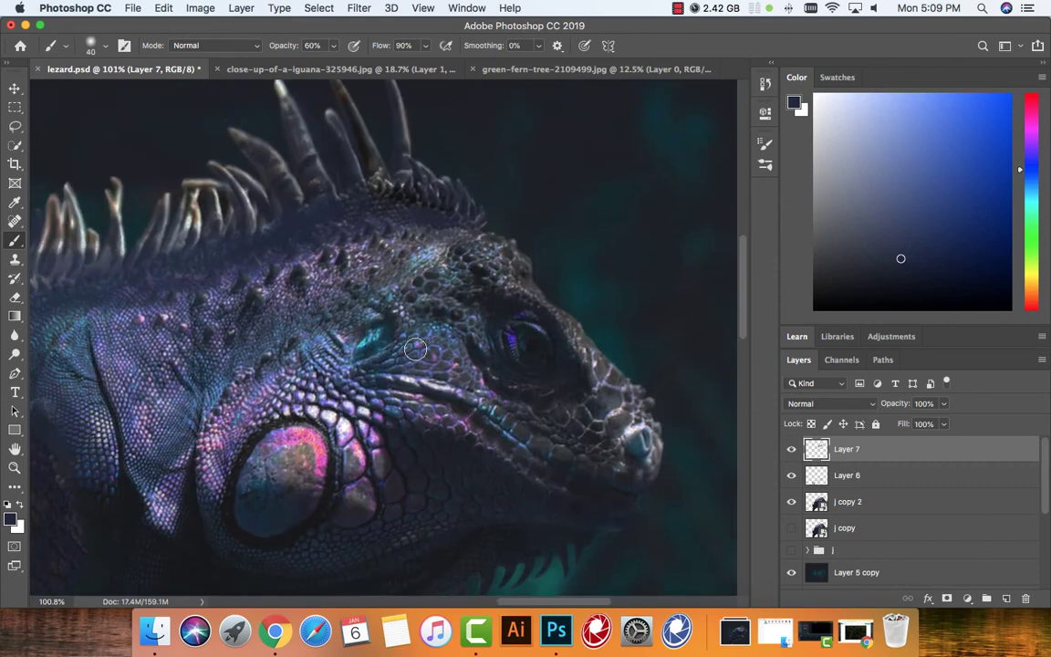
mouse_move(447, 228)
left_mouse_down()
mouse_move(529, 310)
mouse_move(559, 415)
mouse_move(533, 411)
mouse_move(550, 516)
left_mouse_up()
scroll(607, 505, "down", 5)
Step: Preview several blend modes on Layer 7, then keep it on Normal
left_click(830, 403)
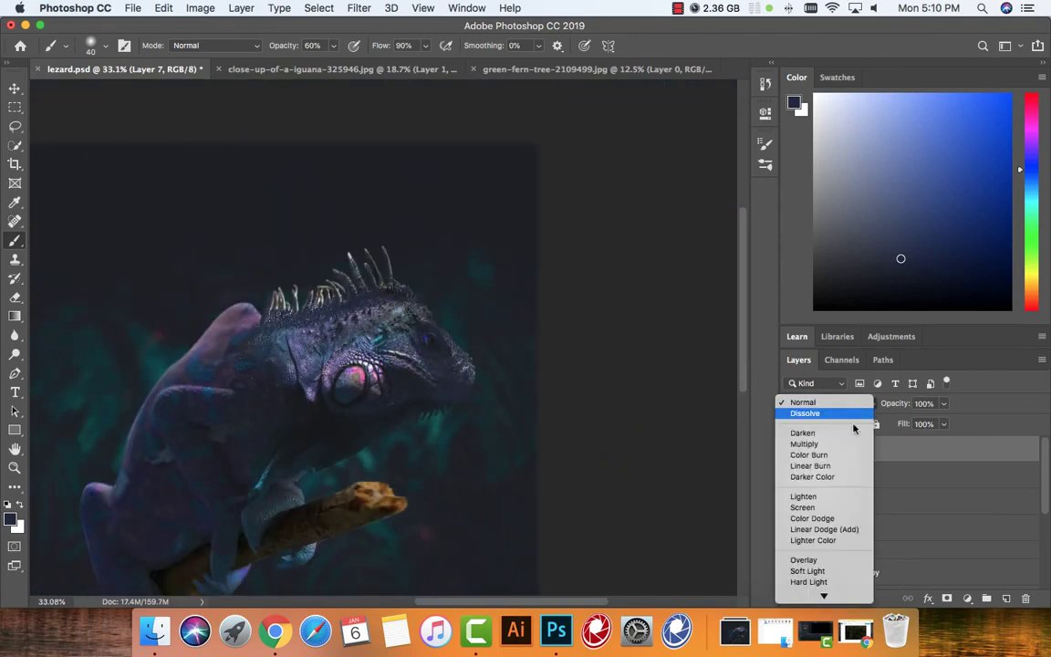
key("Down")
key("Down")
key("Down")
key("Down")
key("Down")
key("Down")
key("Down")
key("Down")
key("Down")
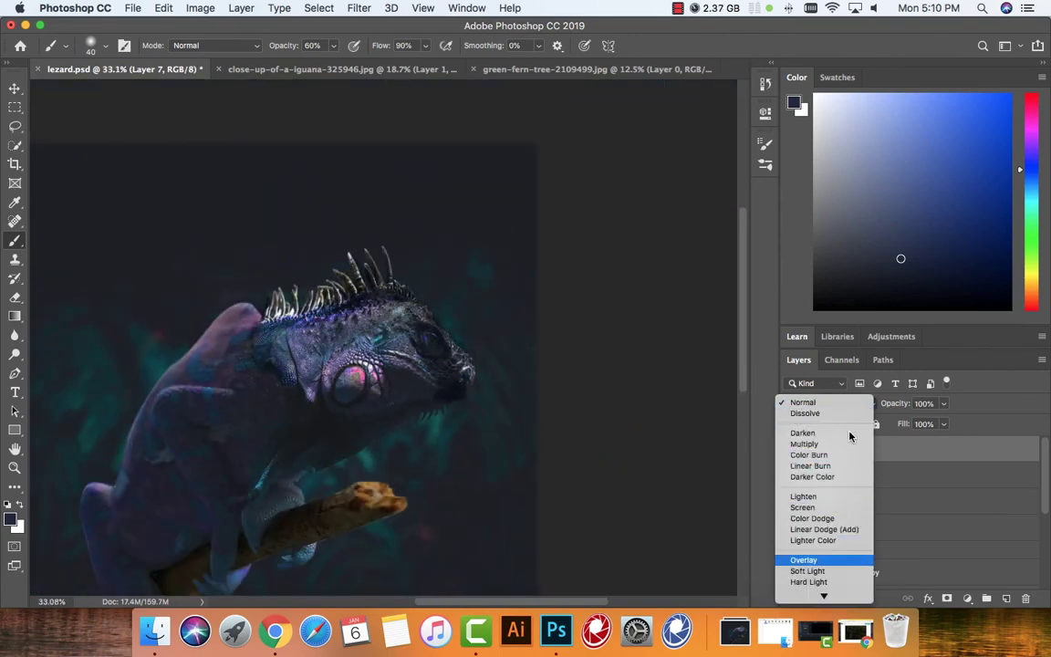
key("Down")
key("Down")
key("Down")
key("Down")
key("Down")
key("Down")
key("Down")
key("Down")
key("Down")
key("Up")
key("Up")
key("Up")
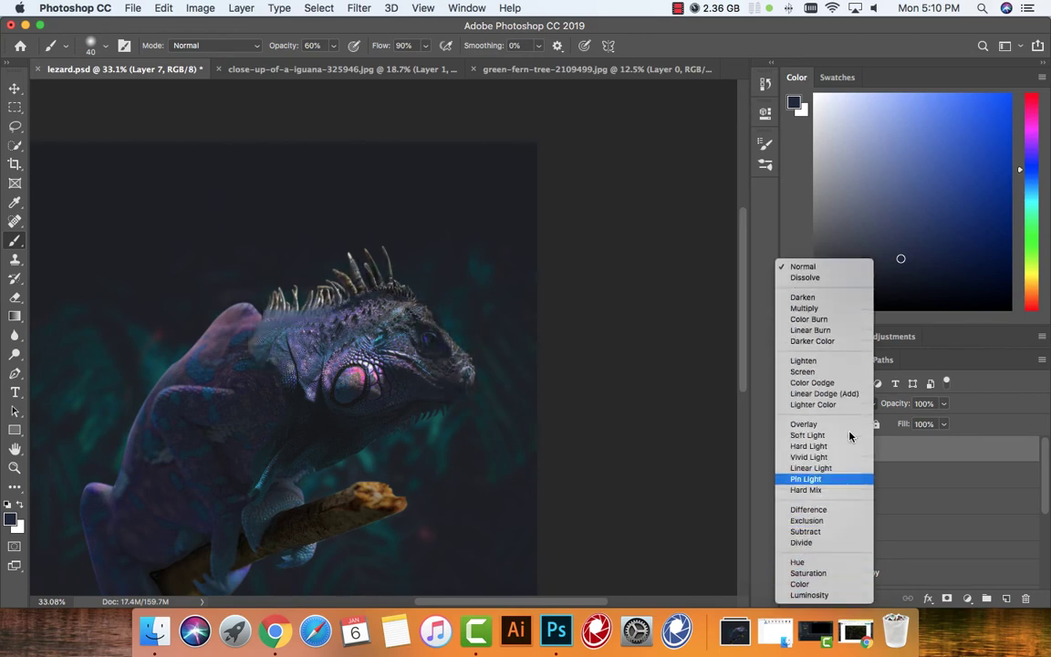
key("Up")
key("Up")
key("Up")
key("Up")
key("Up")
key("Up")
key("Up")
key("Up")
key("Up")
key("Return")
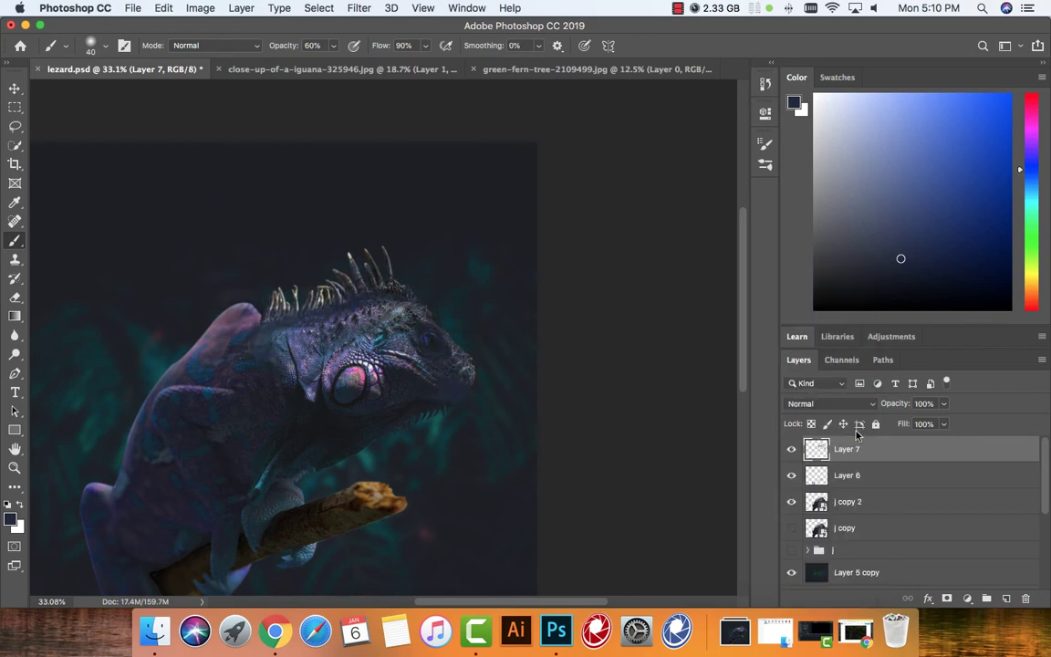
Step: Lower Layer 7's fill slightly and set its opacity to 77%
left_click(944, 423)
left_click_drag(946, 444, 928, 422)
left_click(943, 404)
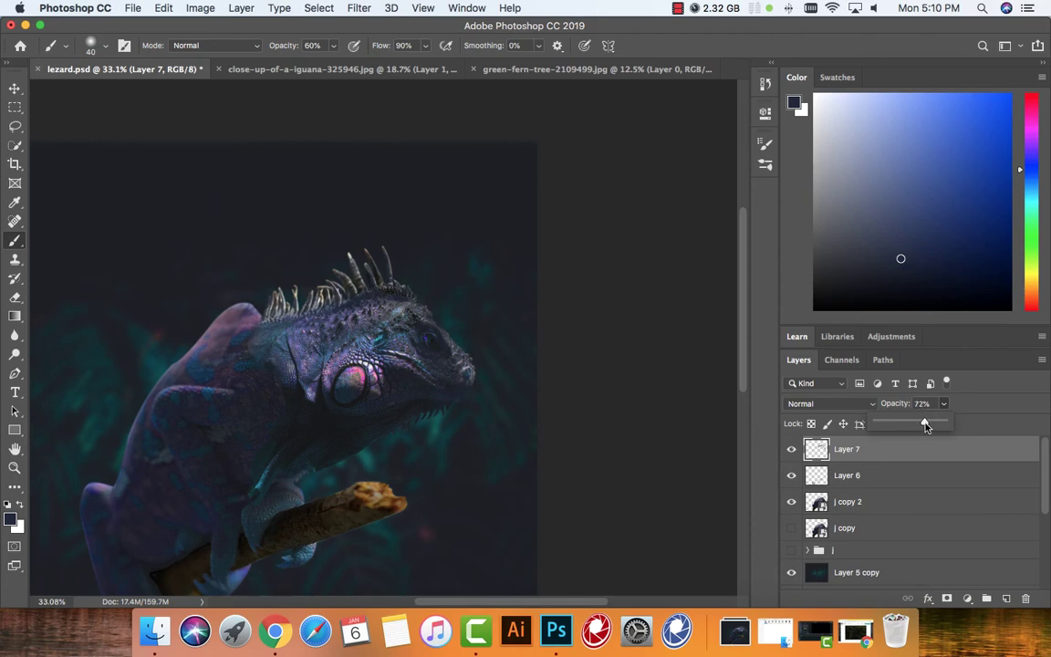
Step: Add a new empty Layer 8 above Layer 7 and sample a dark painting colour
scroll(466, 360, "down", 2)
scroll(466, 360, "down", 1)
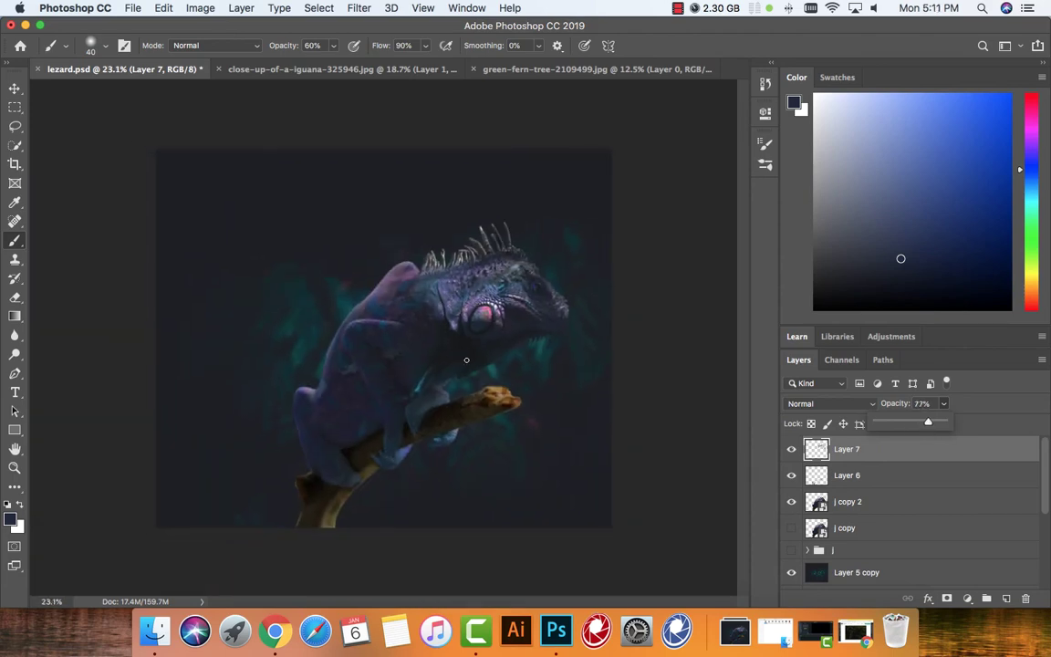
key("super+shift+alt+n")
left_click(446, 441, "alt")
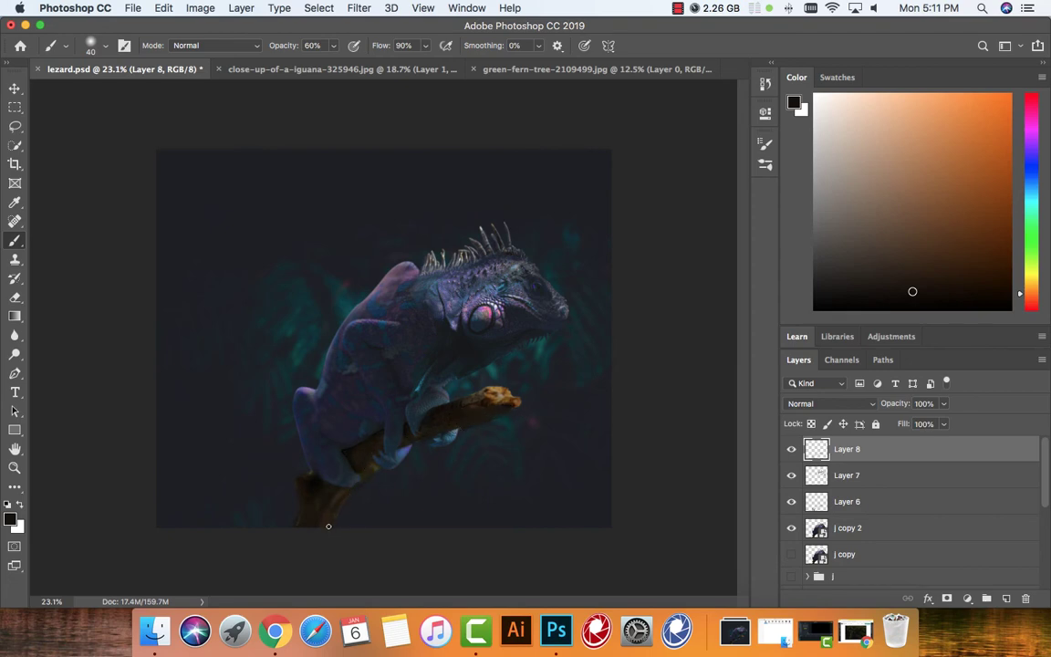
Step: With the Blur tool, select j copy 2, rasterize its smart object, then make Layer 8 active
key("r")
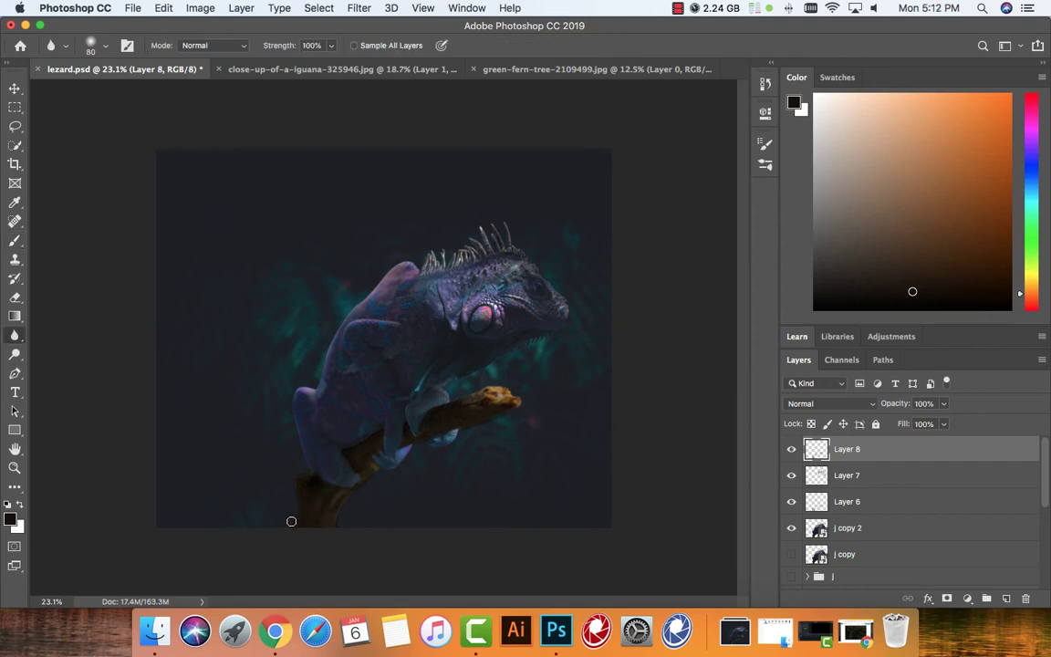
left_click(881, 468)
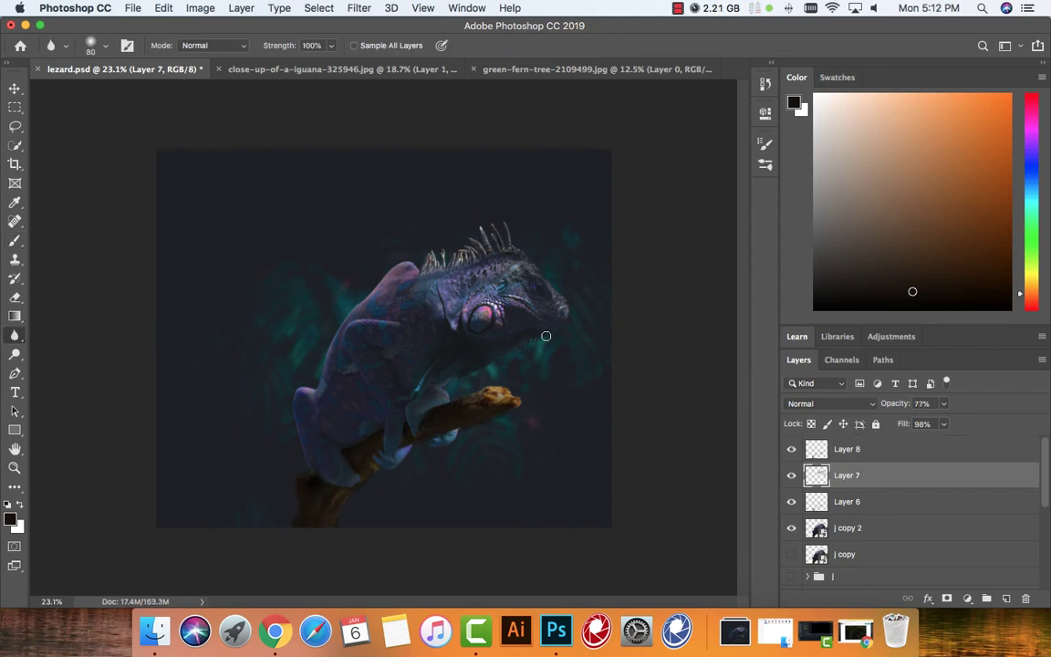
key("alt+bracketleft")
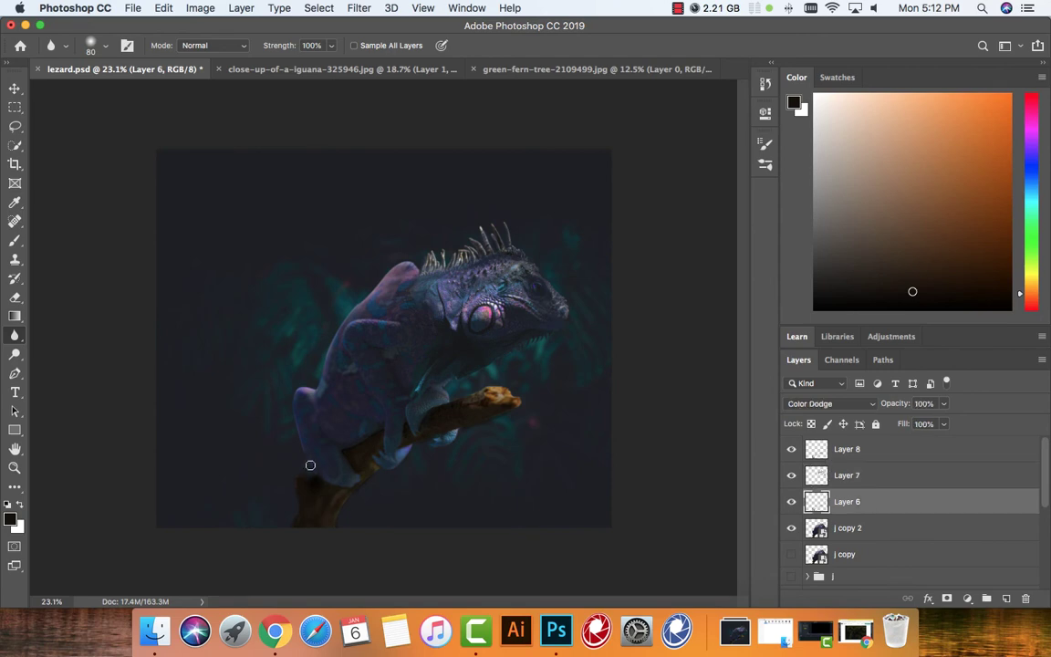
key("alt+bracketleft")
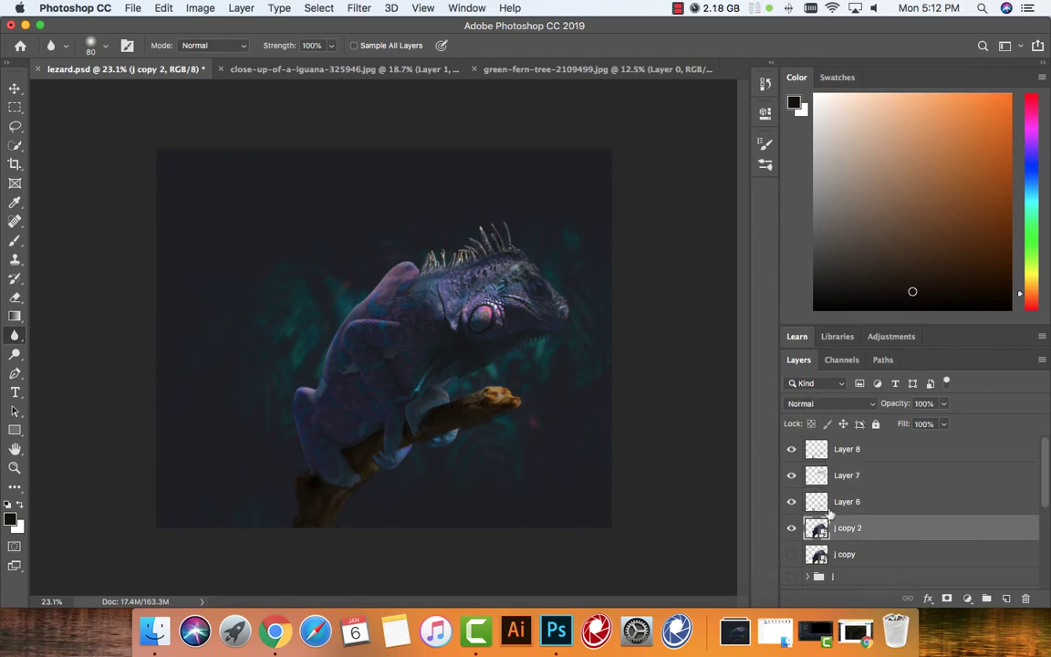
left_click(737, 478)
key("Return")
left_click(876, 451, "shift")
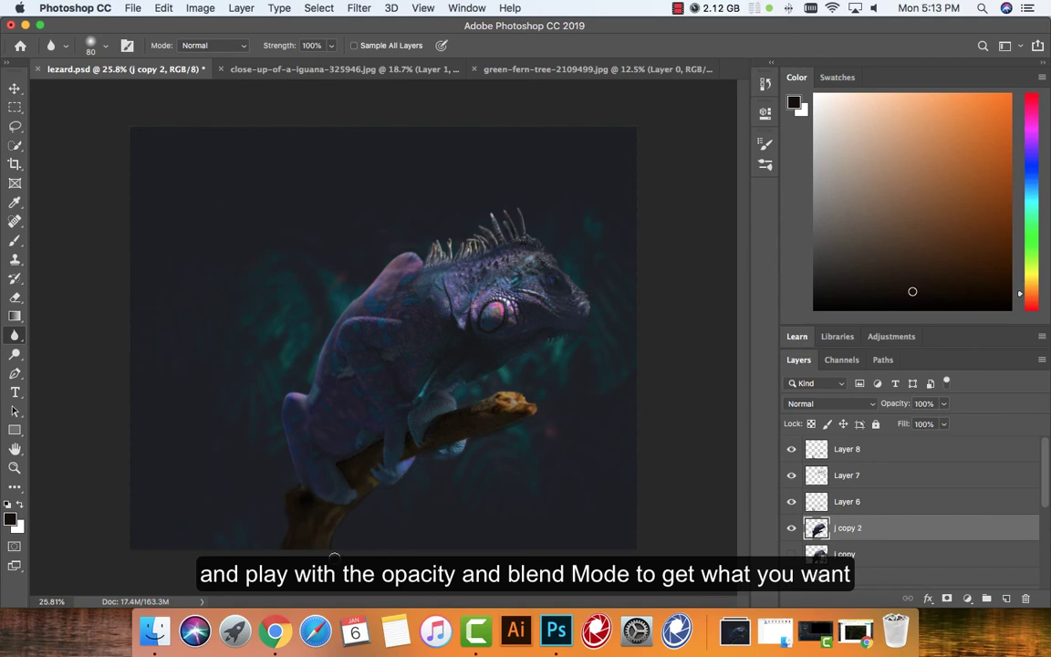
left_click(821, 449)
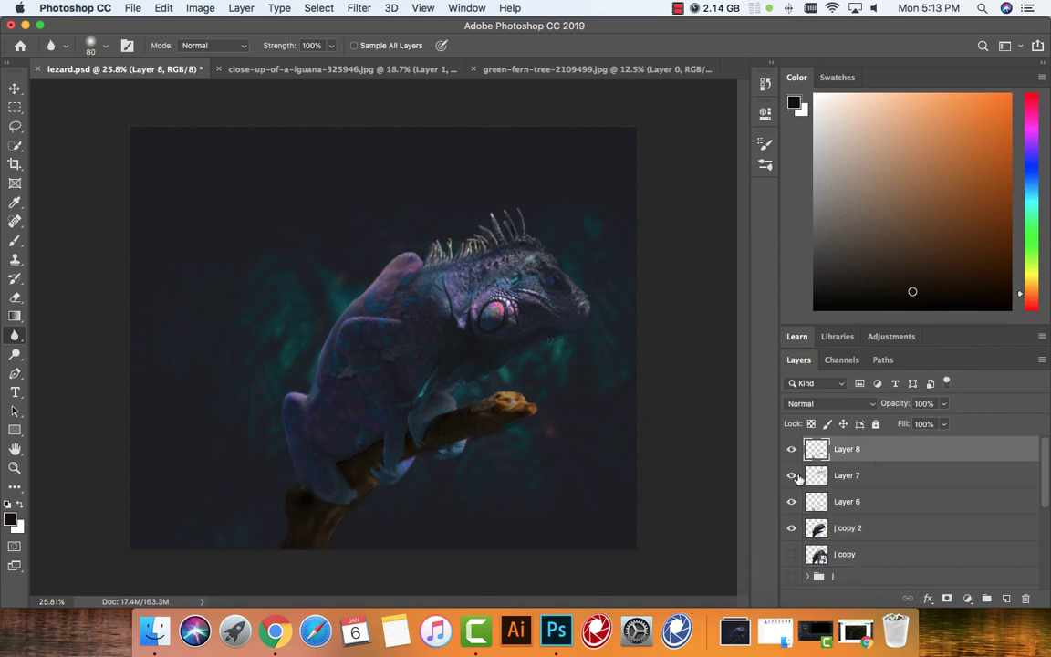
Step: Hide Layer 8 and dodge the branch under the iguana on j copy 2 at 30% exposure
key("e")
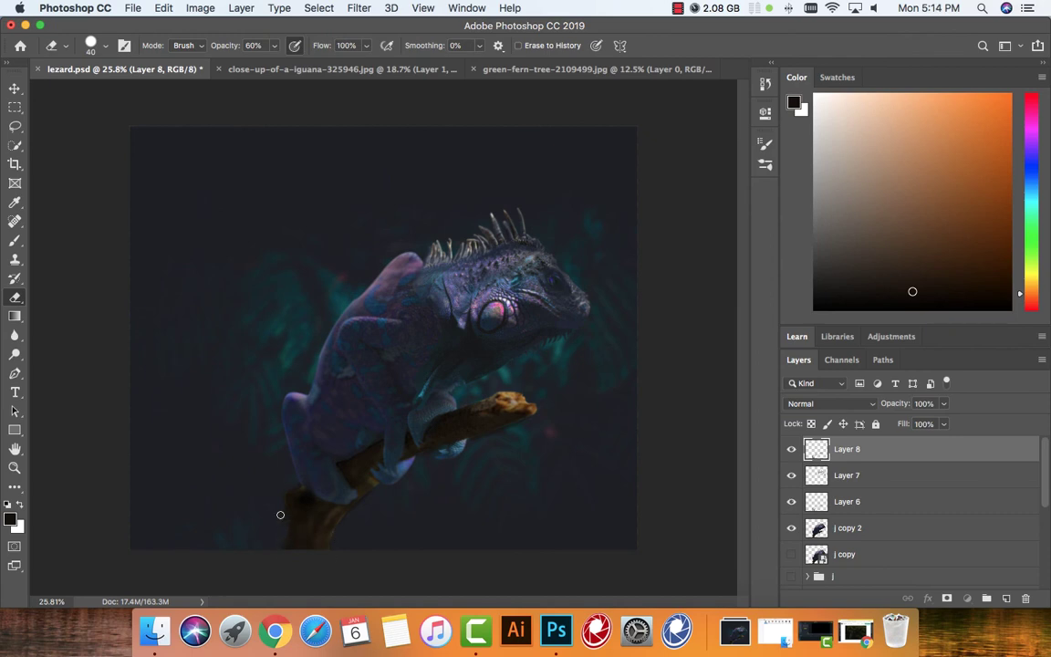
left_click(791, 449)
left_click(847, 528)
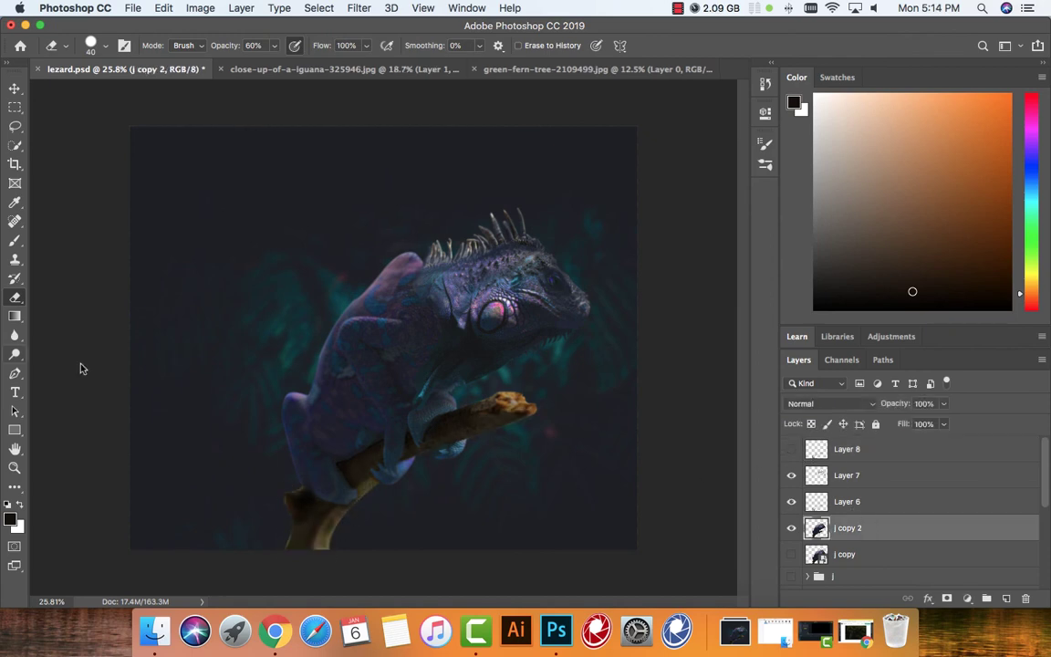
left_click(15, 354)
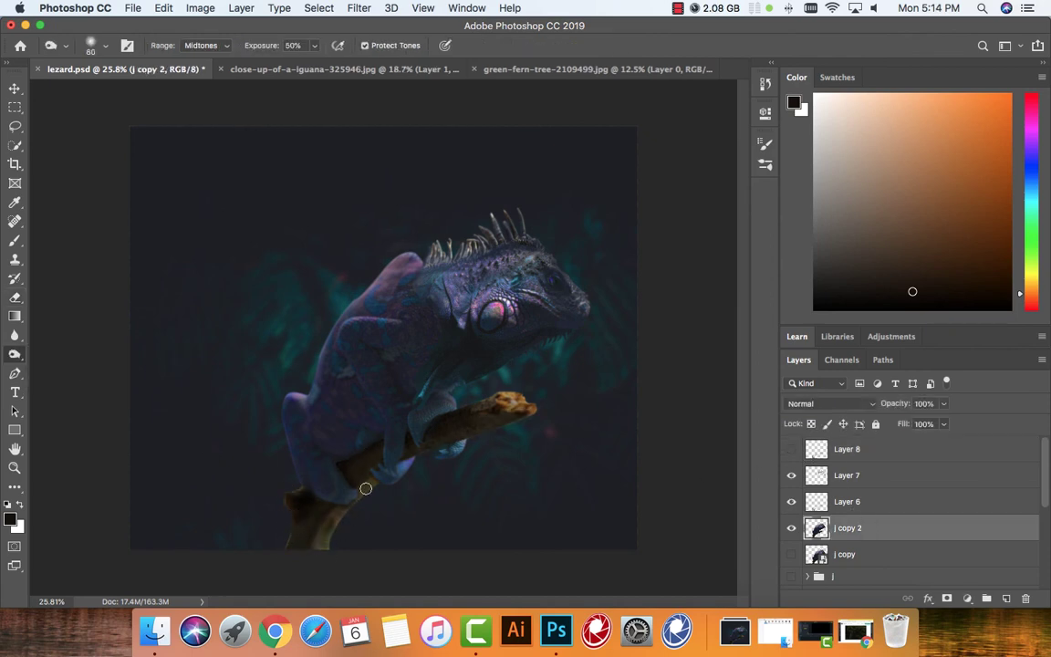
left_click_drag(365, 488, 497, 408)
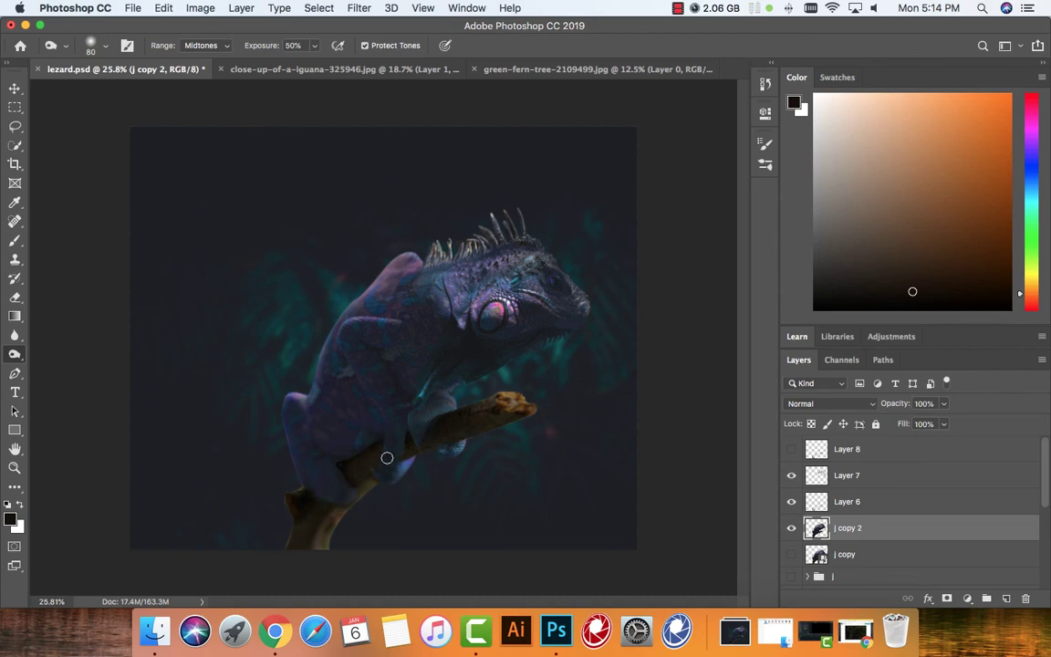
key("3")
Step: Step through Layers 6 and 7, then show Layer 8 again at 87% opacity
left_click(867, 504)
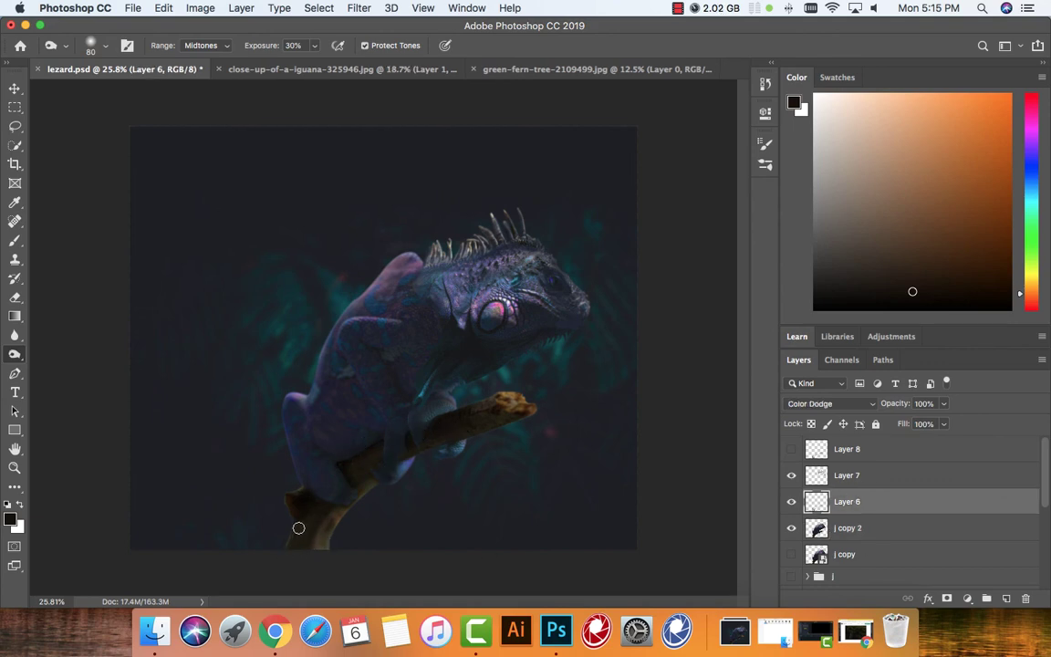
left_click(874, 529)
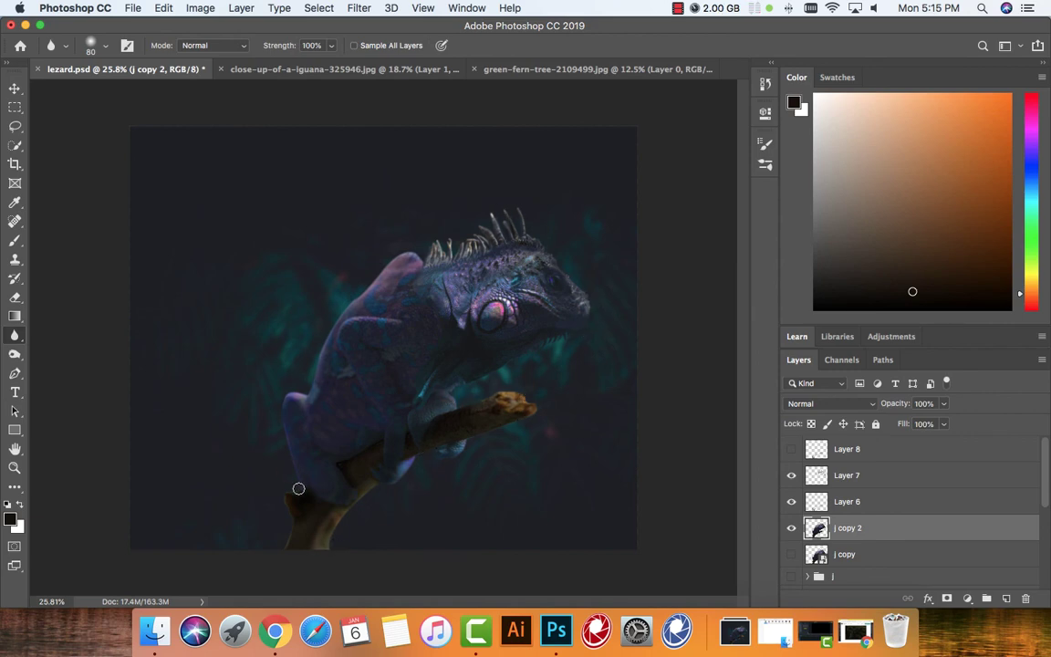
left_click(822, 501)
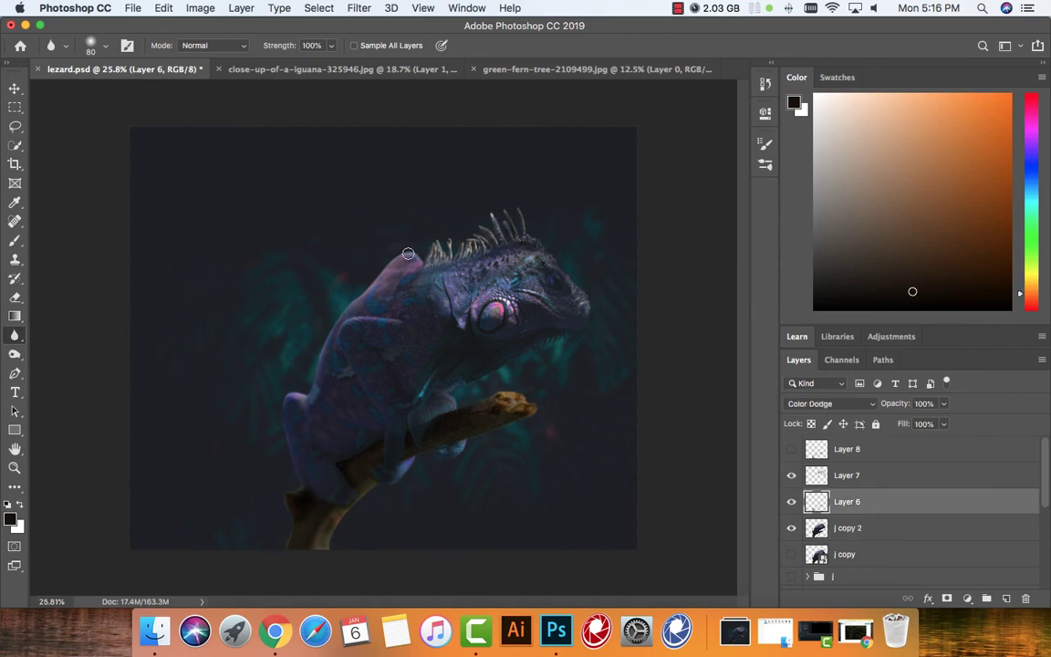
left_click(848, 477)
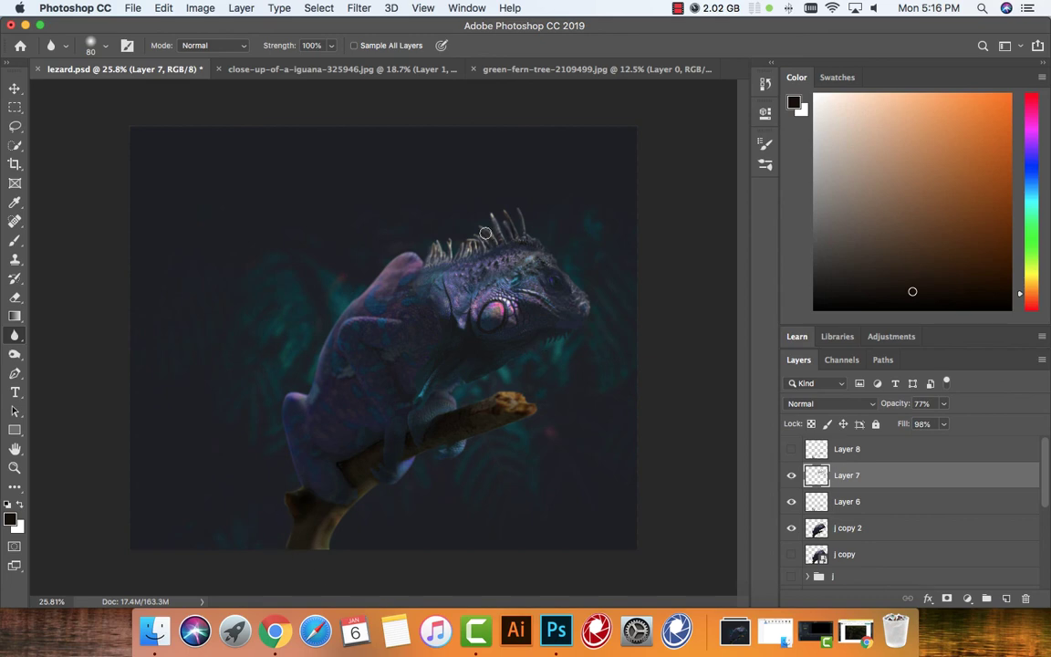
left_click(791, 451)
left_click_drag(946, 404, 910, 424)
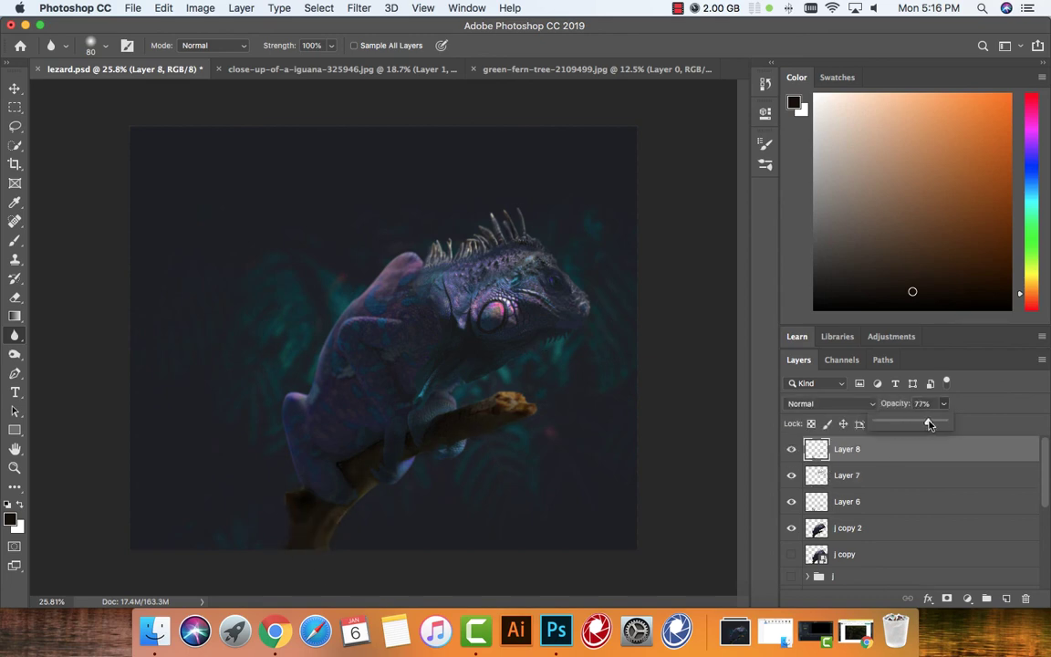
scroll(383, 337, "down", 2)
Step: On a new layer, paint 'Subscribe' and a zigzag arrow in white, then hide that layer
key("v")
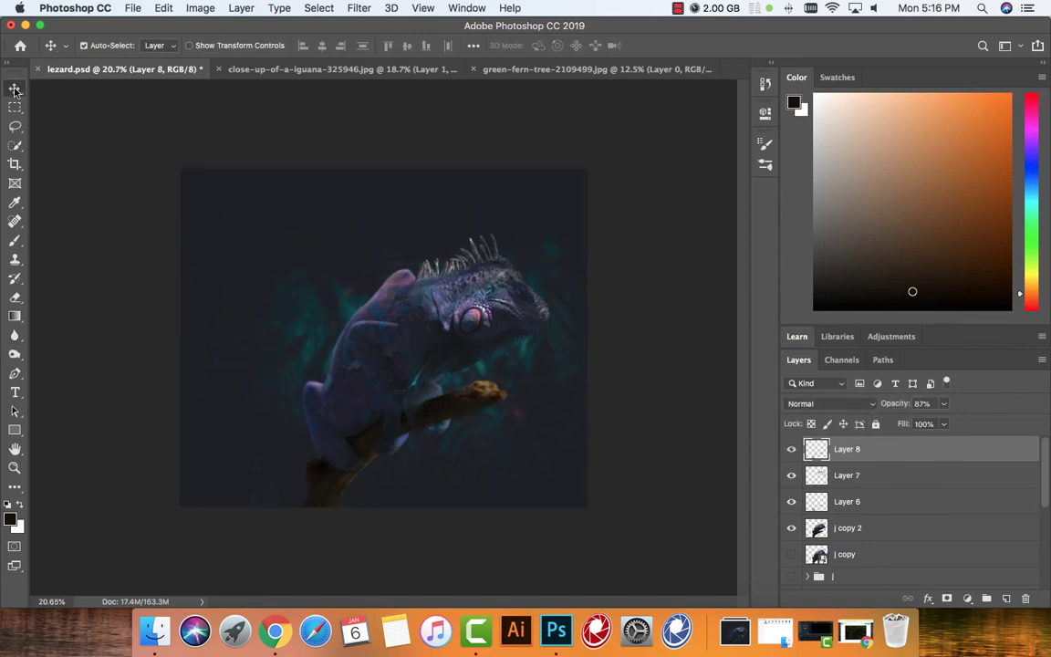
key("alt+shift+super+n")
left_click(19, 505)
key("b")
mouse_move(212, 206)
left_mouse_down()
mouse_move(241, 219)
mouse_move(363, 190)
left_mouse_up()
left_click_drag(249, 260, 315, 297)
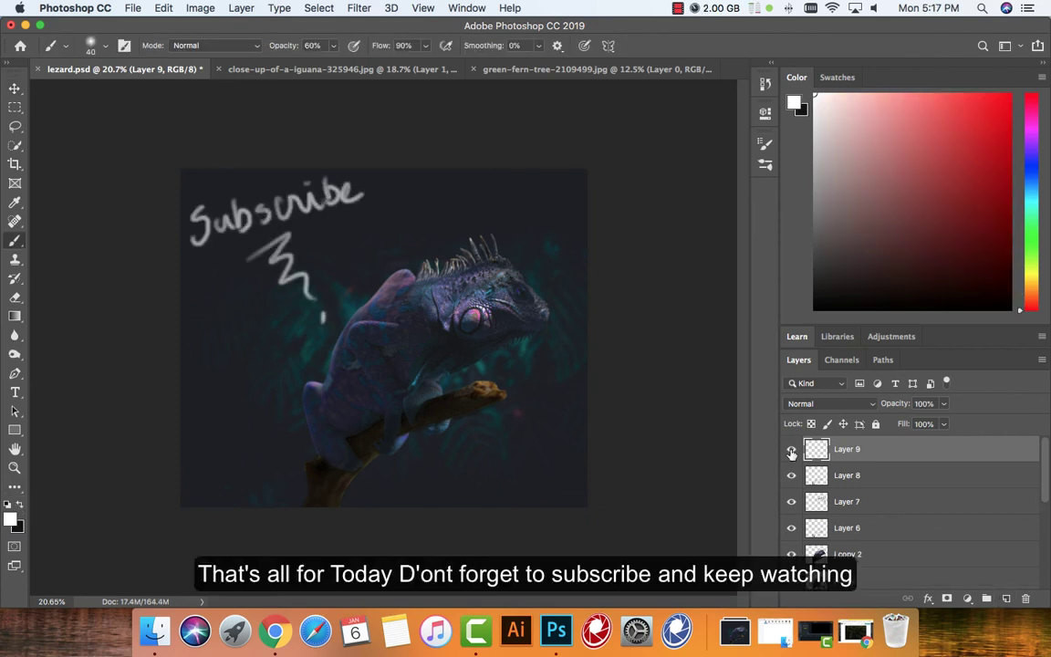
left_click(791, 451)
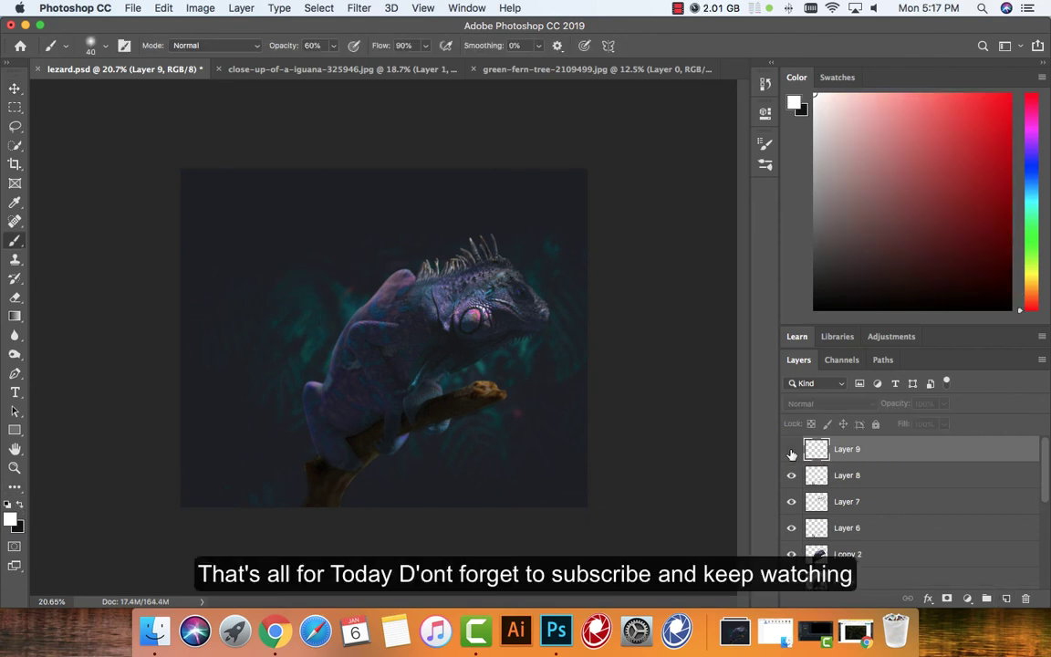
Step: Add a new signature layer and save the artwork as lezard.psd in Photoshop format
left_click(1007, 600)
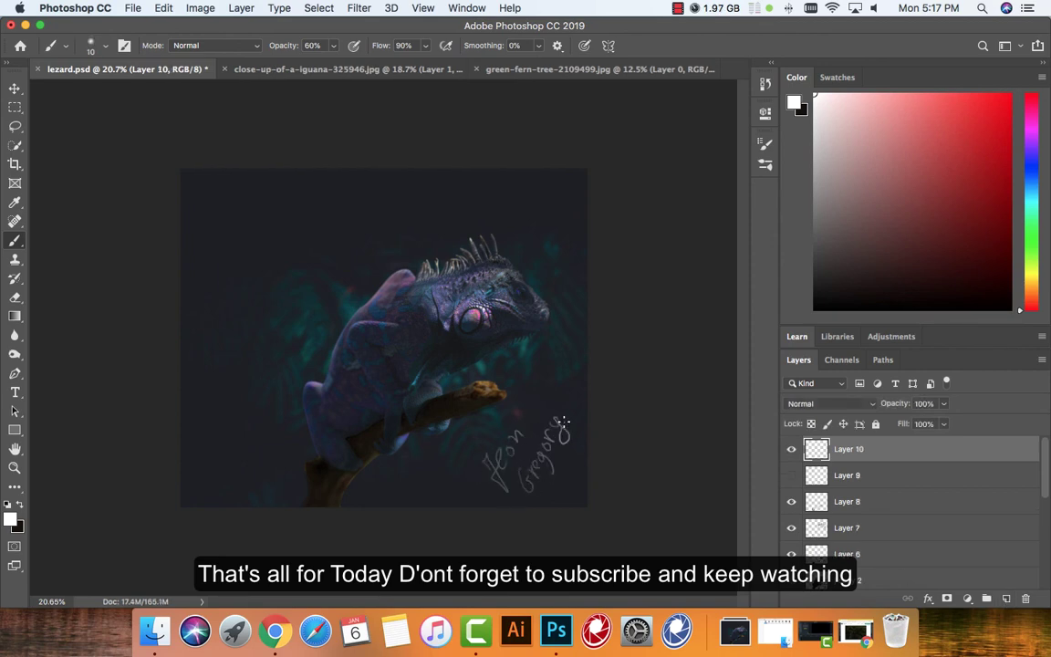
left_click(15, 89)
key("super+shift+s")
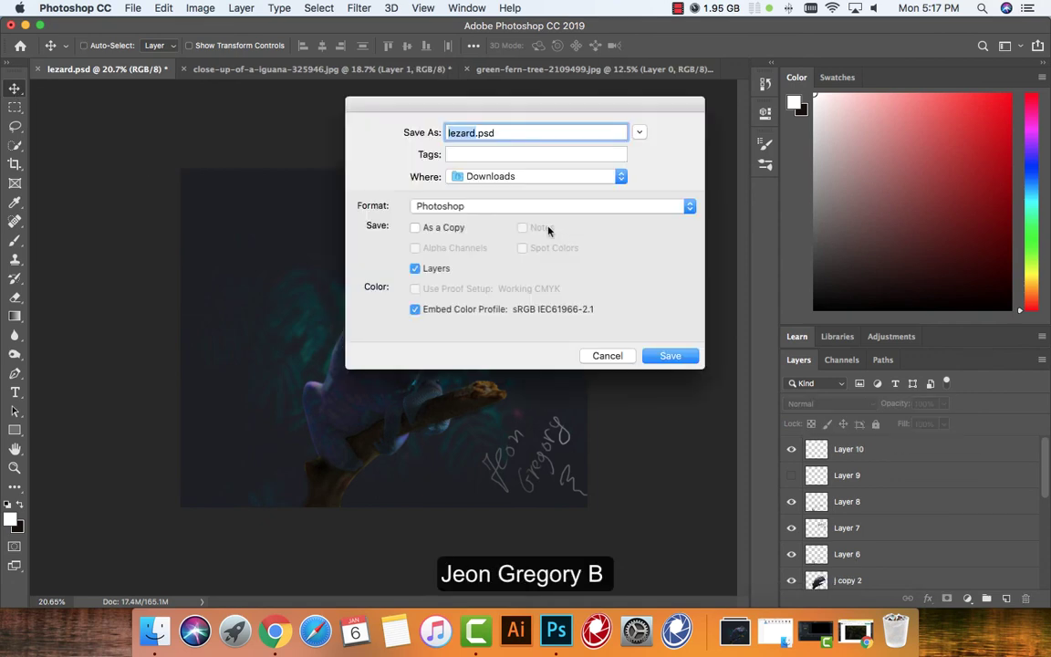
left_click(493, 205)
left_click(426, 402)
left_click(669, 356)
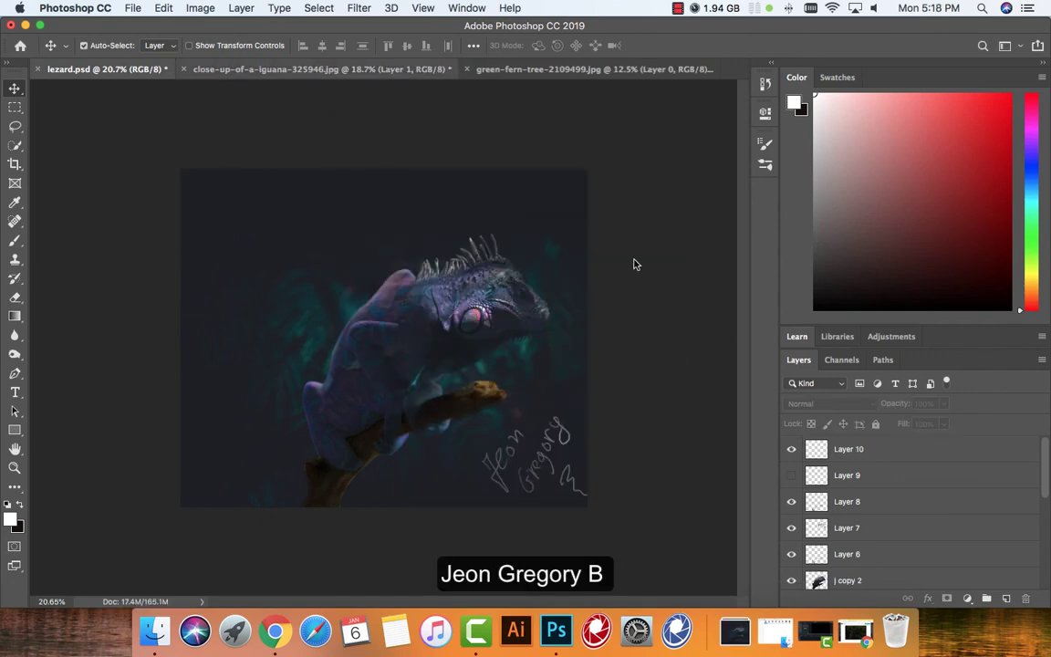
key("super+w")
left_click(645, 226)
left_click(678, 8)
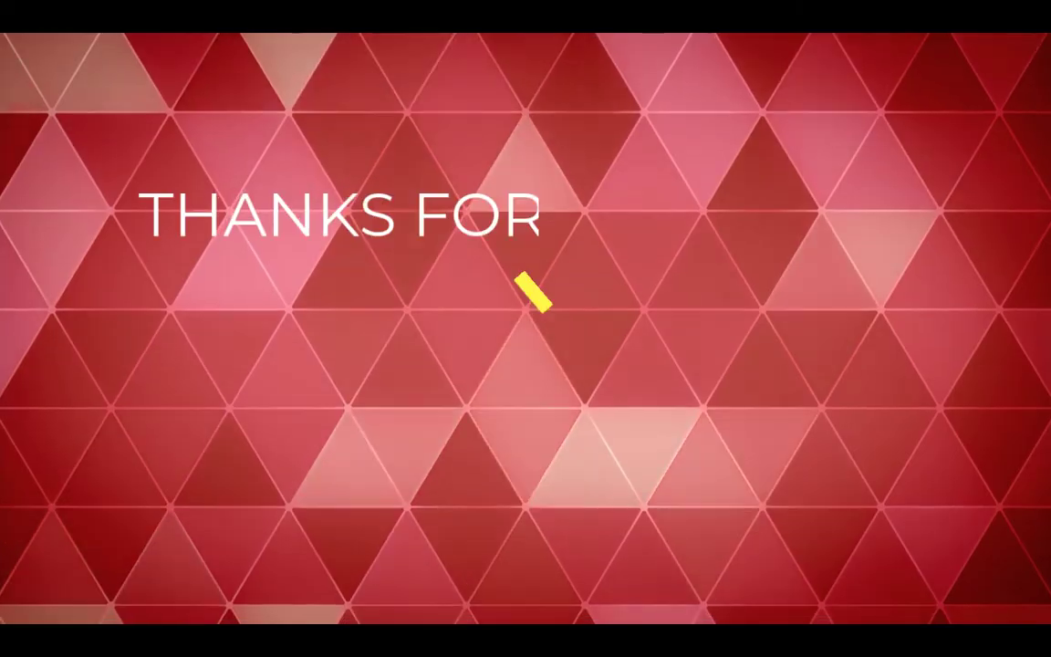